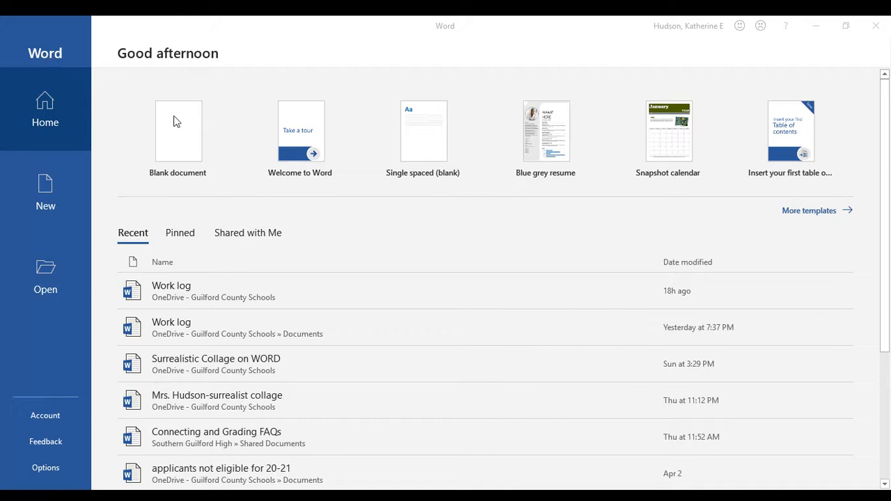
Create a new blank document, Document1, from the Word start screen
{"action": "left_click", "coordinate": [176, 119]}
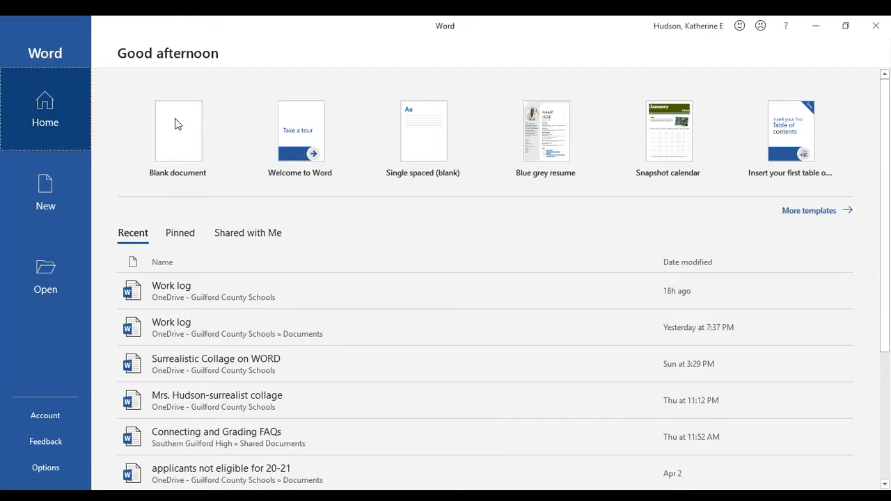
{"action": "left_click", "coordinate": [175, 124]}
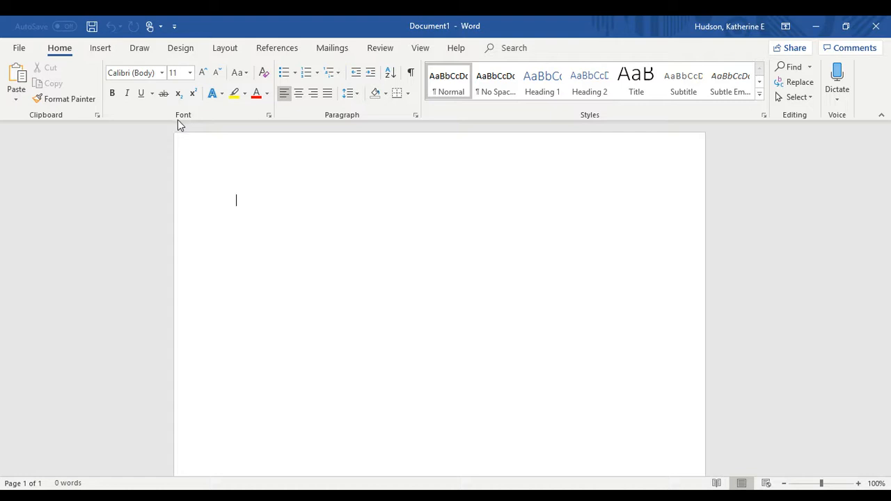
Set the page to landscape orientation with Narrow 0.5-inch margins on all sides
{"action": "left_click", "coordinate": [224, 50]}
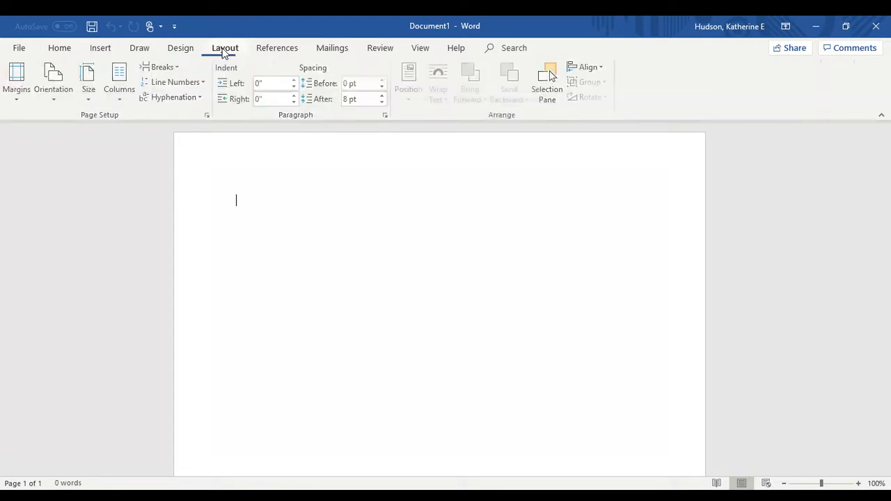
{"action": "left_click", "coordinate": [61, 96]}
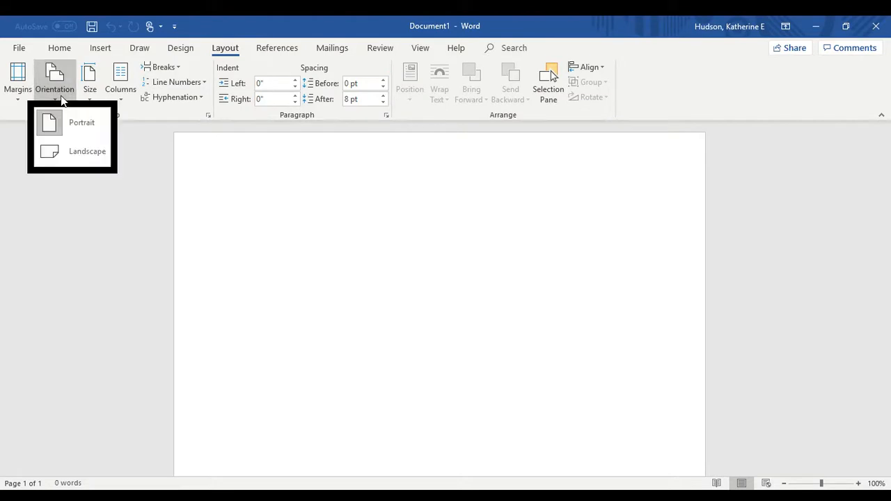
{"action": "left_click", "coordinate": [88, 151]}
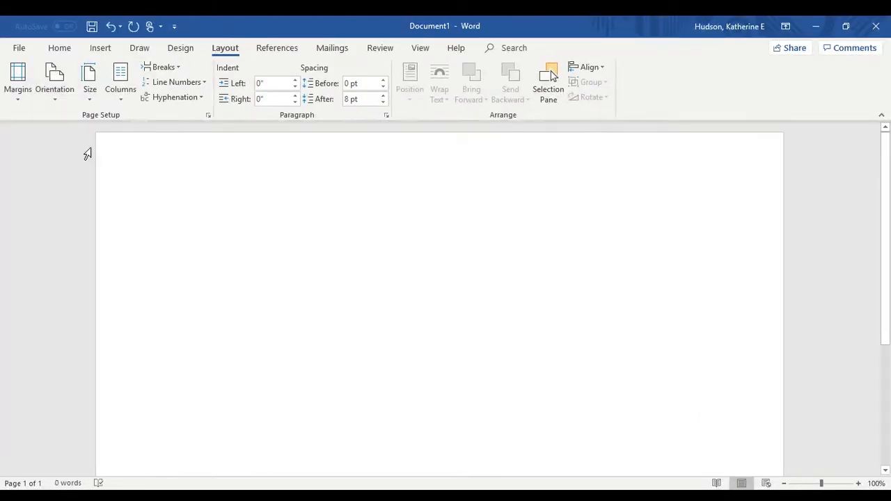
{"action": "left_click", "coordinate": [18, 81]}
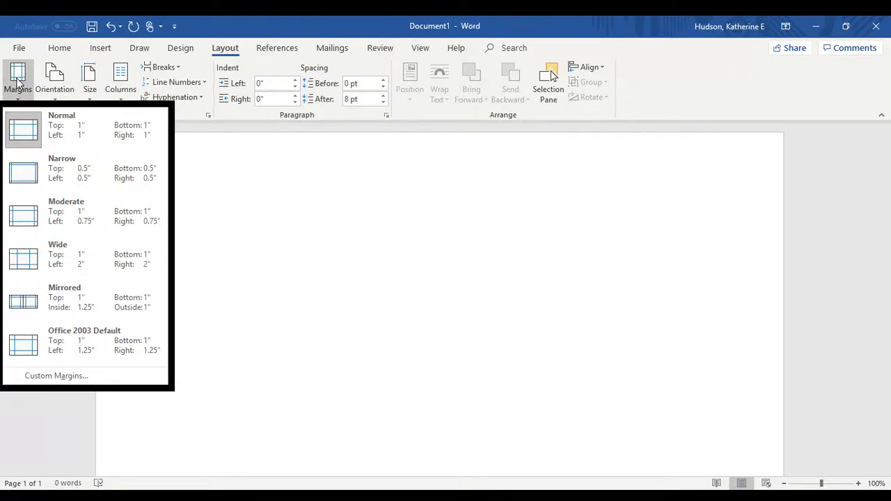
{"action": "left_click", "coordinate": [82, 179]}
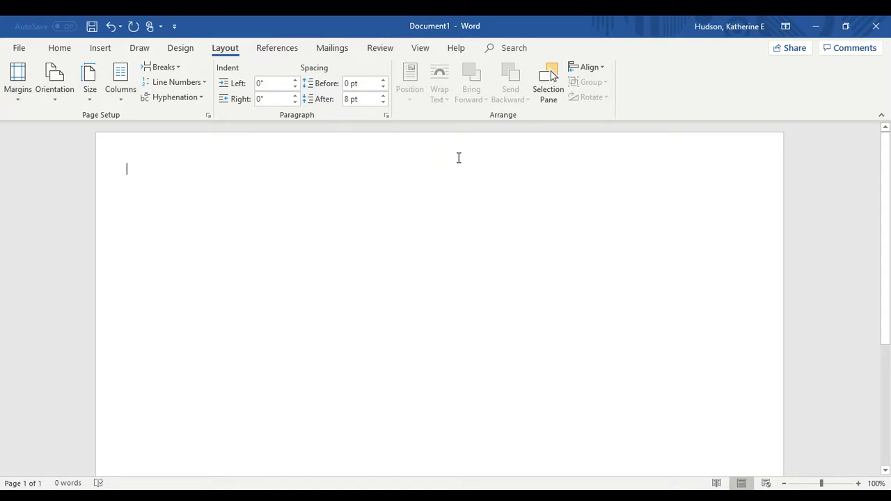
Open Online Pictures and browse the Background picture category
{"action": "left_click", "coordinate": [97, 49]}
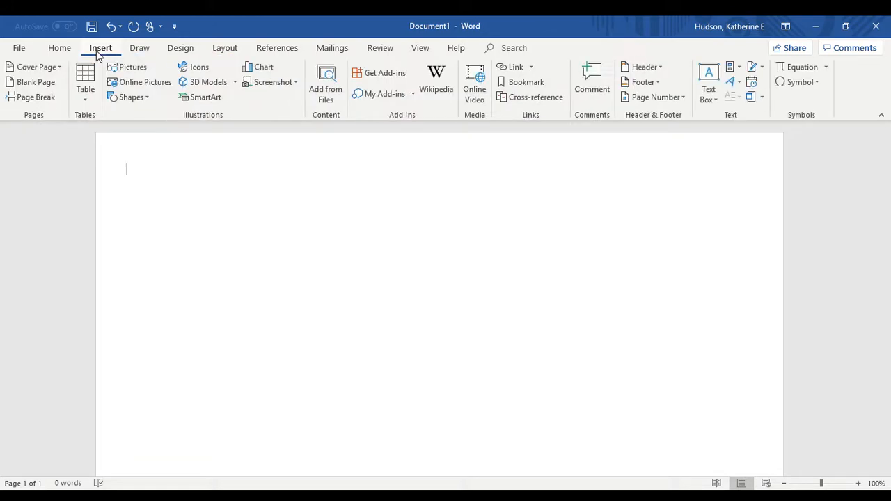
{"action": "left_click", "coordinate": [146, 84]}
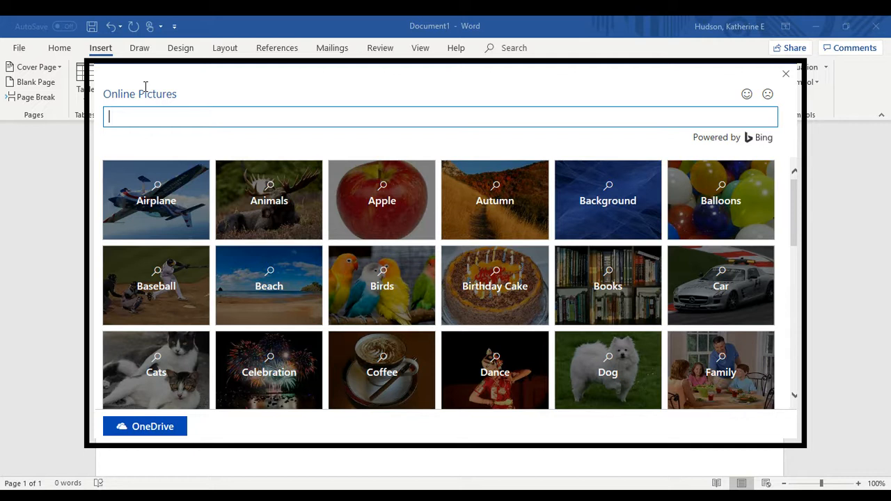
{"action": "left_click", "coordinate": [614, 206]}
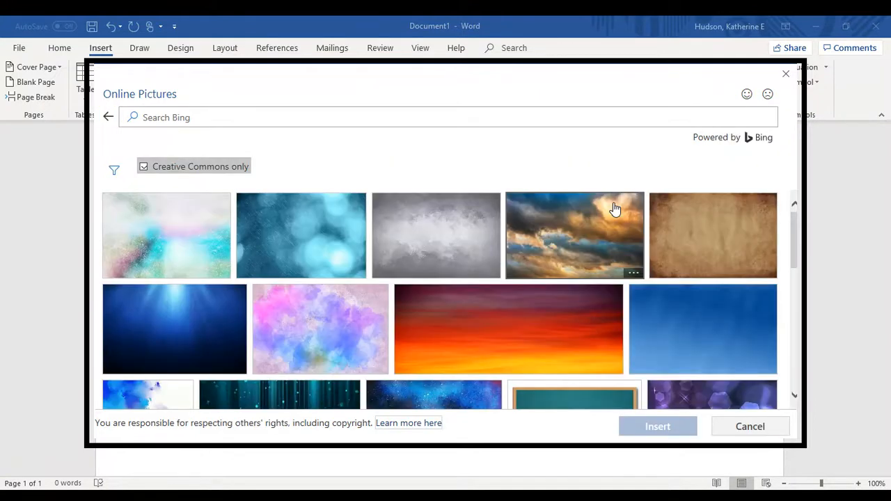
{"action": "scroll", "coordinate": [555, 303], "scroll_direction": "down", "scroll_amount": 10}
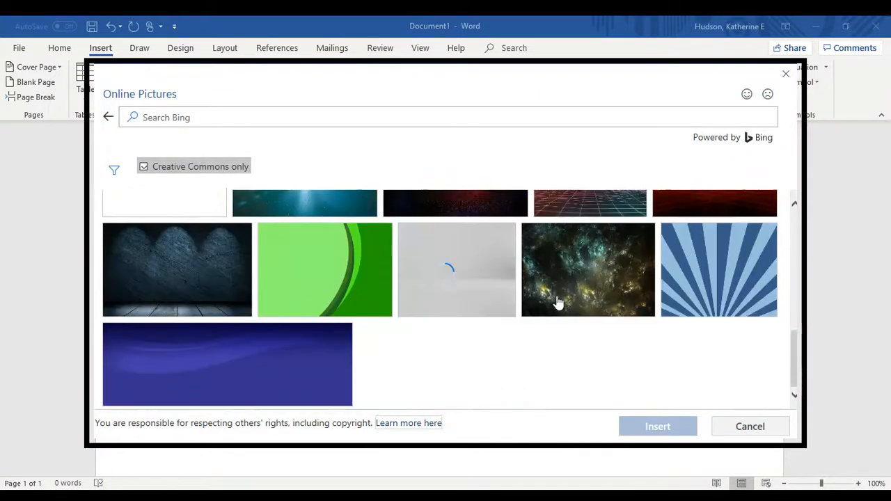
{"action": "scroll", "coordinate": [556, 302], "scroll_direction": "up", "scroll_amount": 8}
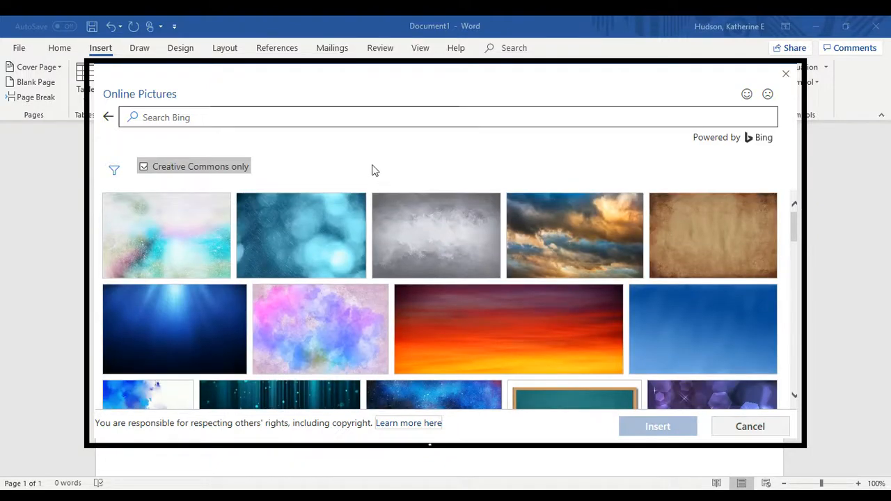
Search Bing for 'downtown greensboro' and look through the Creative Commons results
{"action": "left_click", "coordinate": [333, 110]}
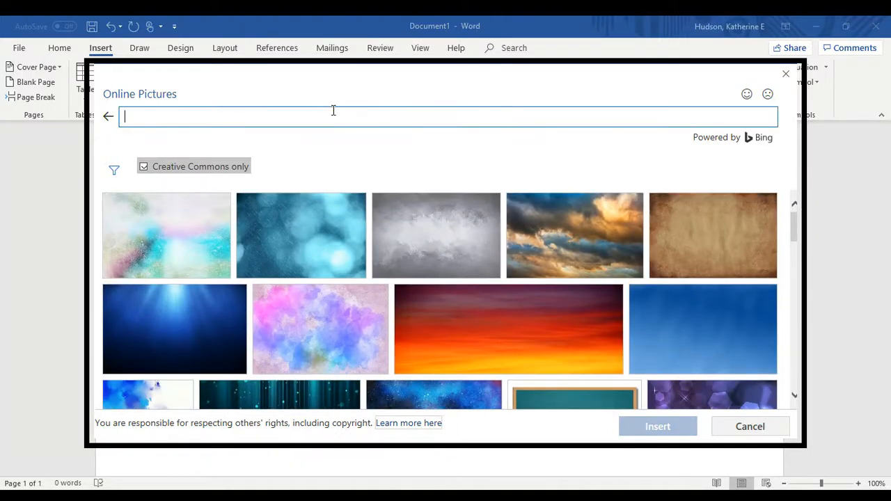
{"action": "type", "text": "downtown greensb"}
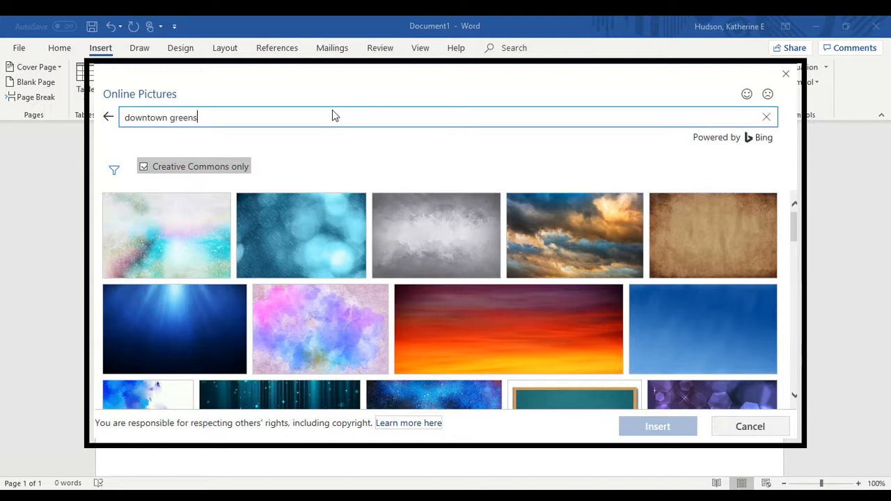
{"action": "type", "text": "oro"}
{"action": "key", "text": "Return"}
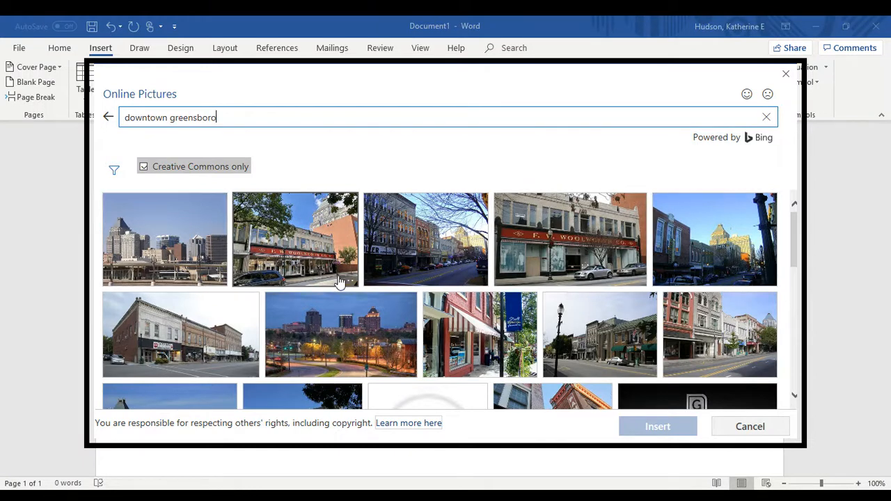
{"action": "scroll", "coordinate": [339, 282], "scroll_direction": "down", "scroll_amount": 5}
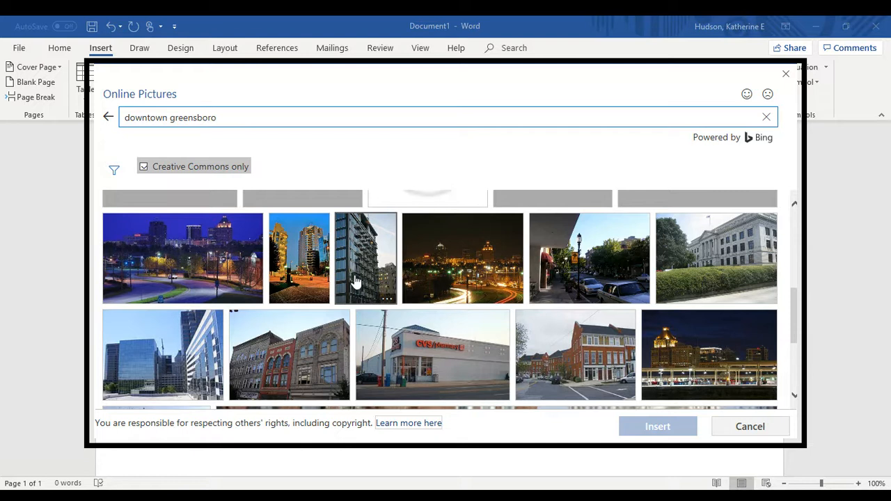
{"action": "left_click_drag", "start_coordinate": [233, 117], "coordinate": [111, 119]}
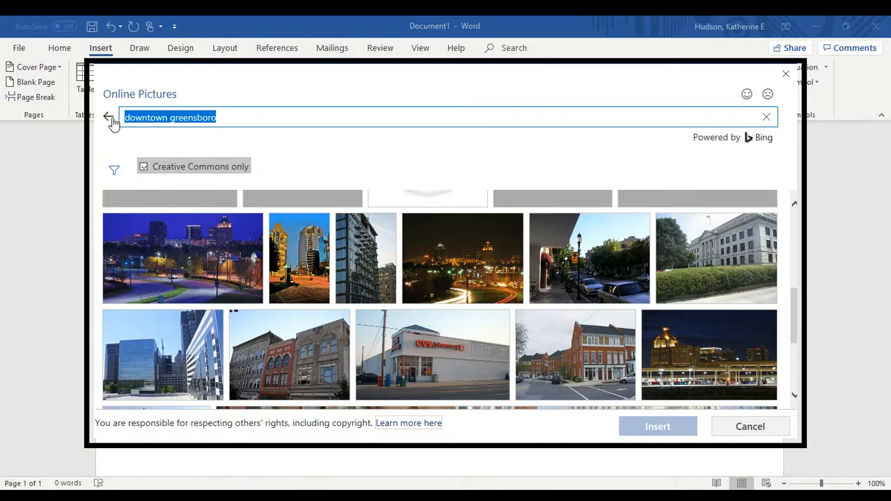
Search online pictures for 'abstract designs' and scroll through the results
{"action": "type", "text": "abstr"}
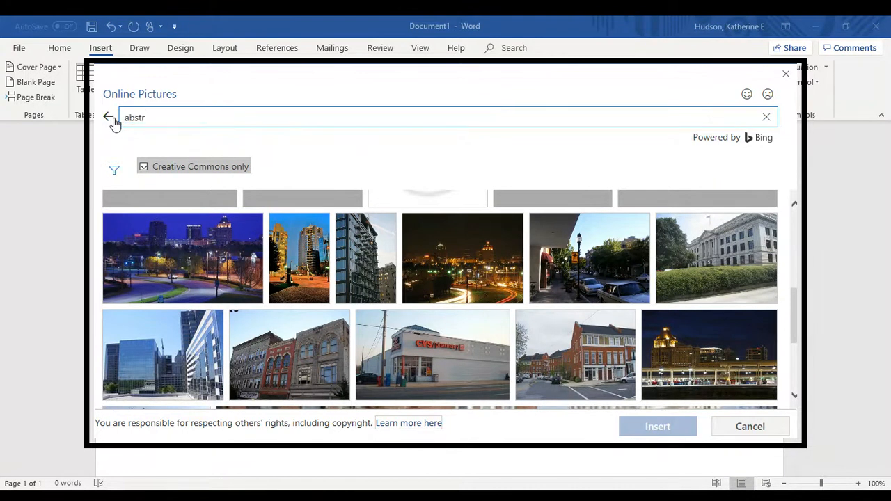
{"action": "type", "text": "act designs"}
{"action": "key", "text": "Return"}
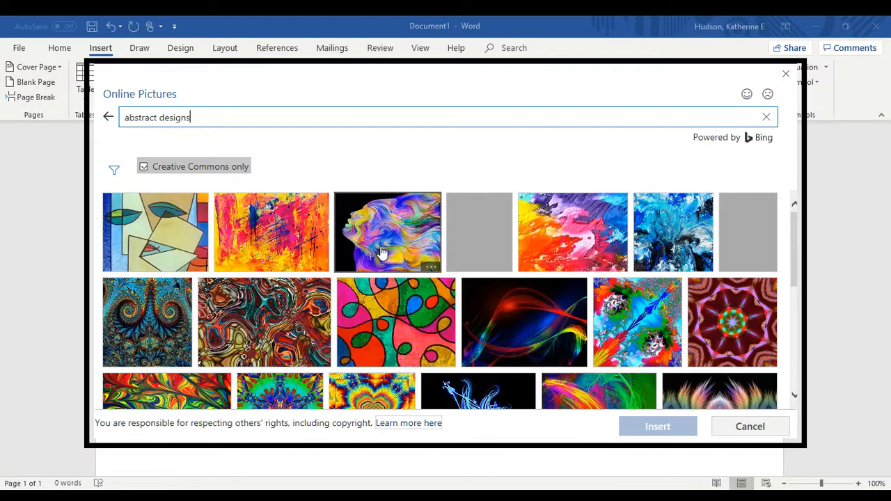
{"action": "scroll", "coordinate": [382, 252], "scroll_direction": "down", "scroll_amount": 5}
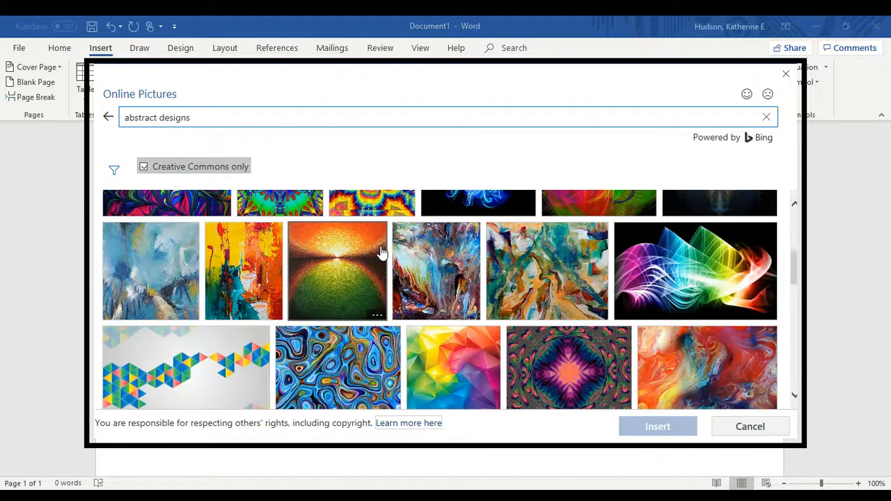
{"action": "scroll", "coordinate": [382, 252], "scroll_direction": "down", "scroll_amount": 2}
{"action": "scroll", "coordinate": [381, 252], "scroll_direction": "down", "scroll_amount": 6}
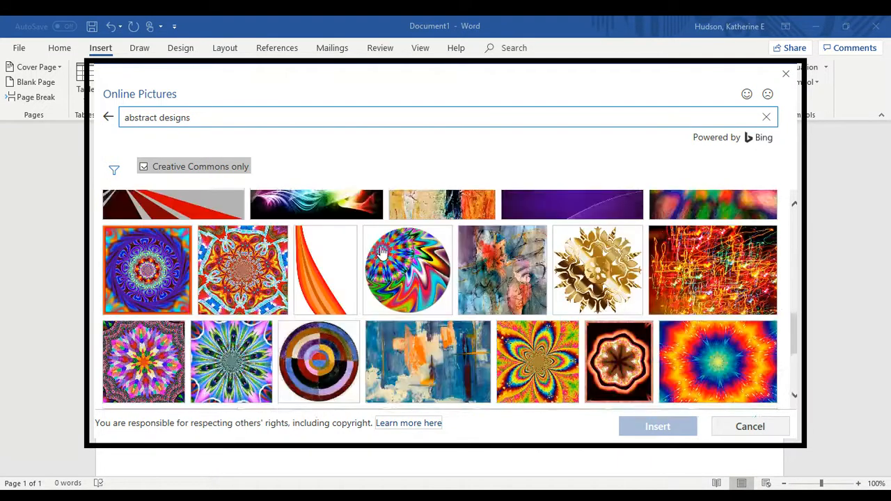
{"action": "scroll", "coordinate": [381, 252], "scroll_direction": "down", "scroll_amount": 4}
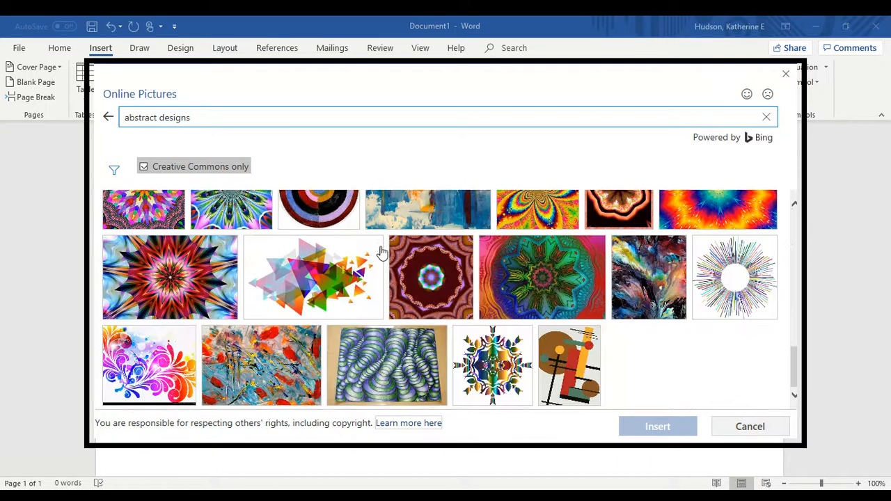
{"action": "scroll", "coordinate": [382, 252], "scroll_direction": "down", "scroll_amount": 2}
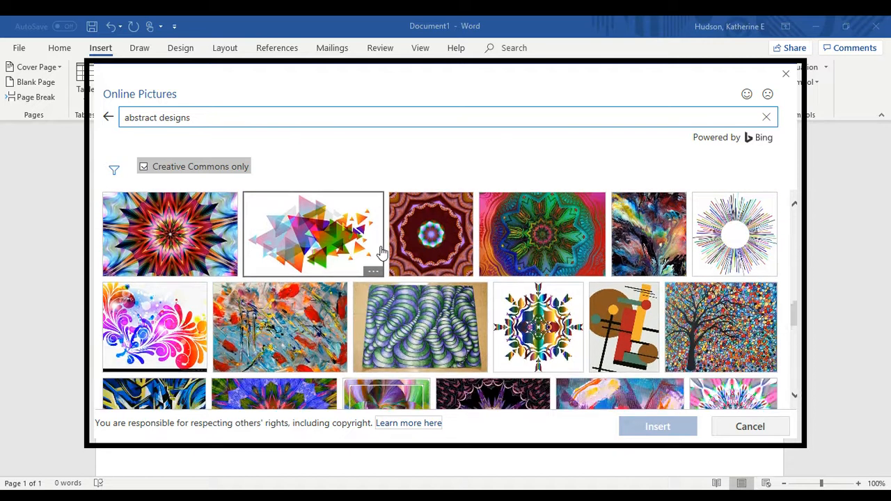
{"action": "scroll", "coordinate": [381, 252], "scroll_direction": "down", "scroll_amount": 2}
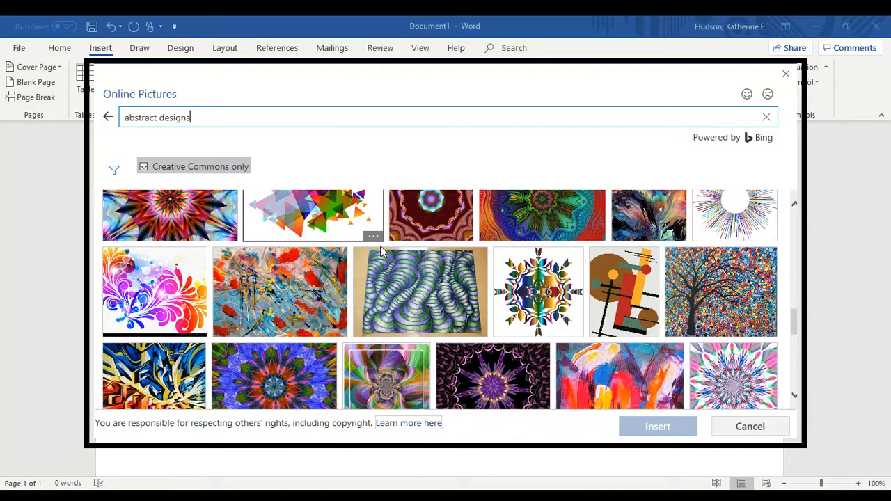
{"action": "scroll", "coordinate": [381, 252], "scroll_direction": "down", "scroll_amount": 3}
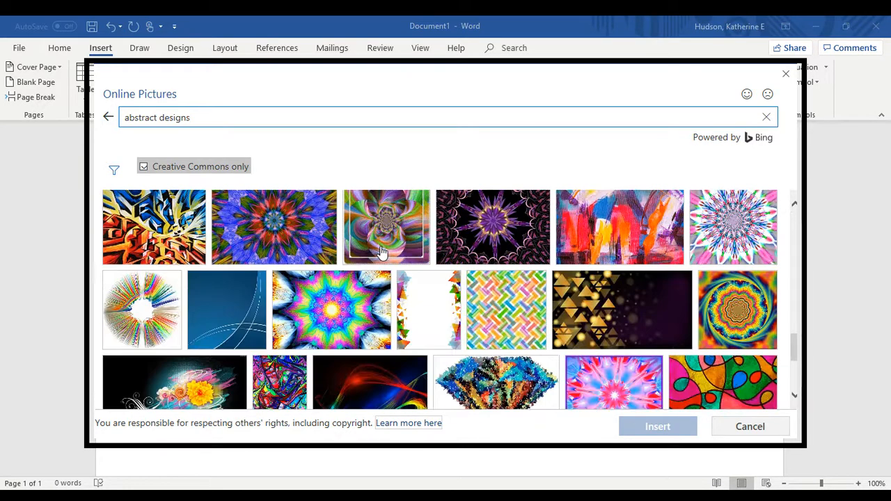
{"action": "scroll", "coordinate": [381, 252], "scroll_direction": "down", "scroll_amount": 3}
{"action": "scroll", "coordinate": [381, 252], "scroll_direction": "down", "scroll_amount": 1}
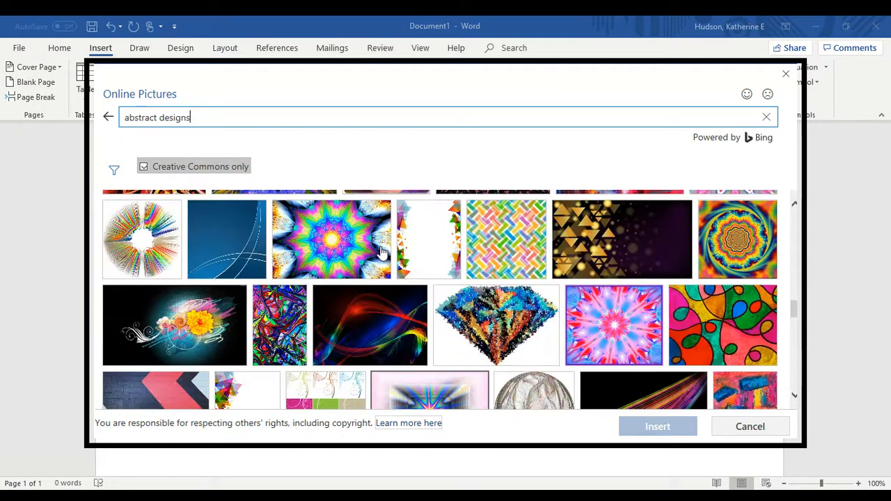
Insert the blue-and-orange abstract painting into the page at 6.56" by 10"
{"action": "scroll", "coordinate": [381, 253], "scroll_direction": "up", "scroll_amount": 4}
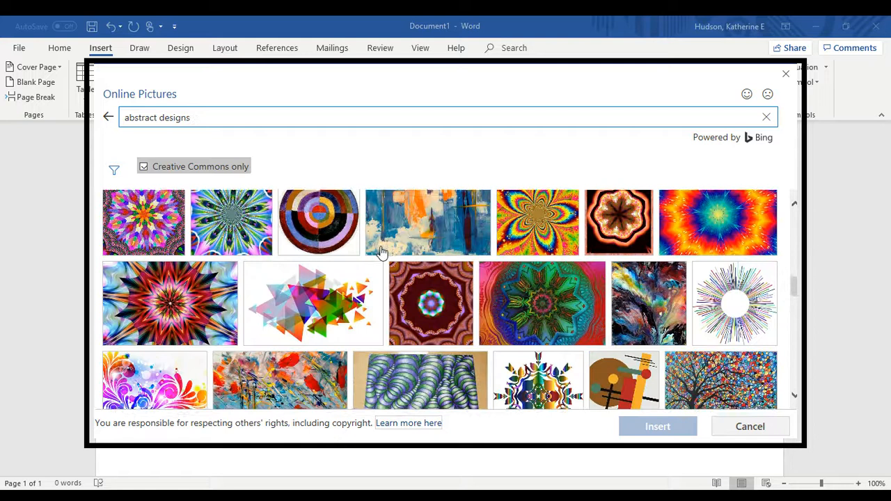
{"action": "scroll", "coordinate": [381, 252], "scroll_direction": "down", "scroll_amount": 5}
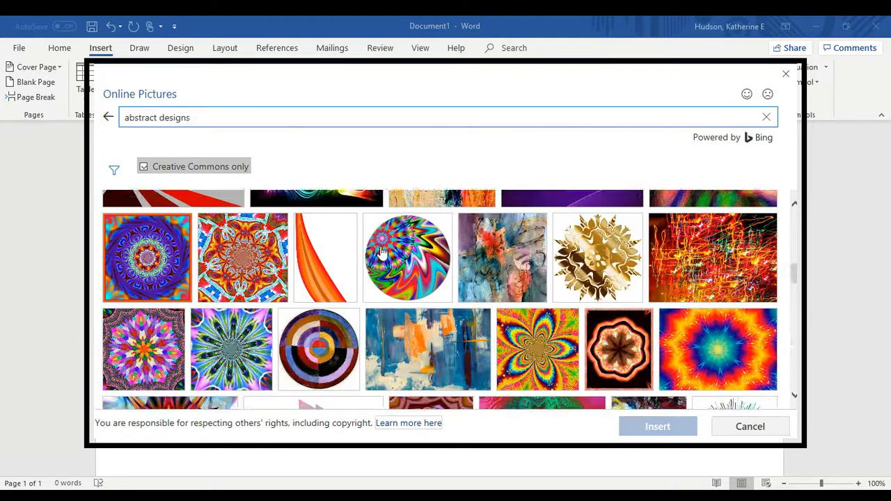
{"action": "left_click", "coordinate": [459, 298]}
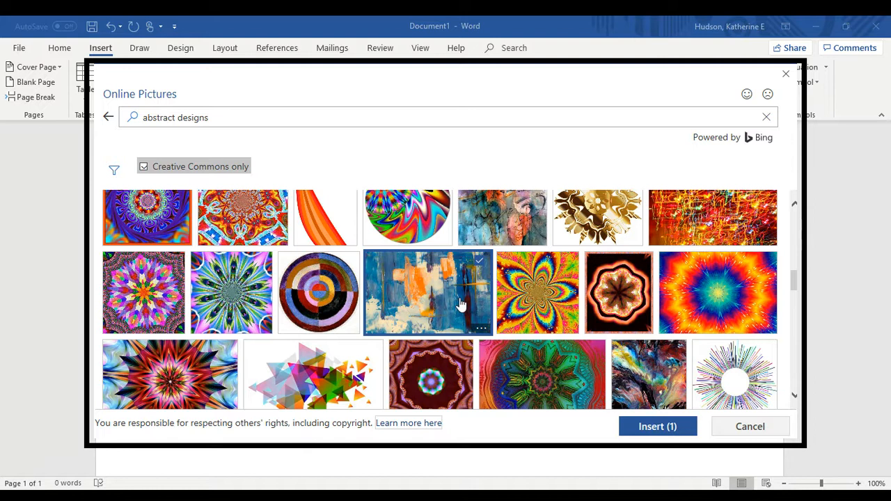
{"action": "left_click", "coordinate": [657, 423]}
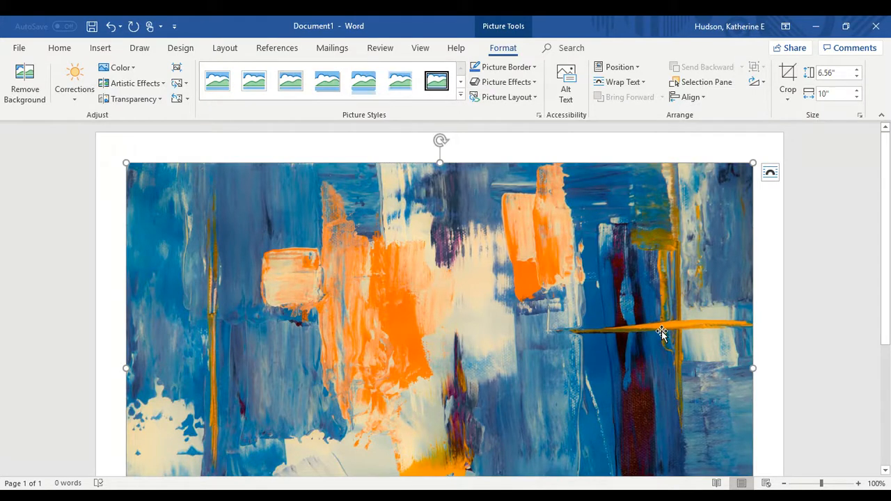
Give the abstract painting Square text wrapping so it floats freely on the page
{"action": "left_click", "coordinate": [771, 173]}
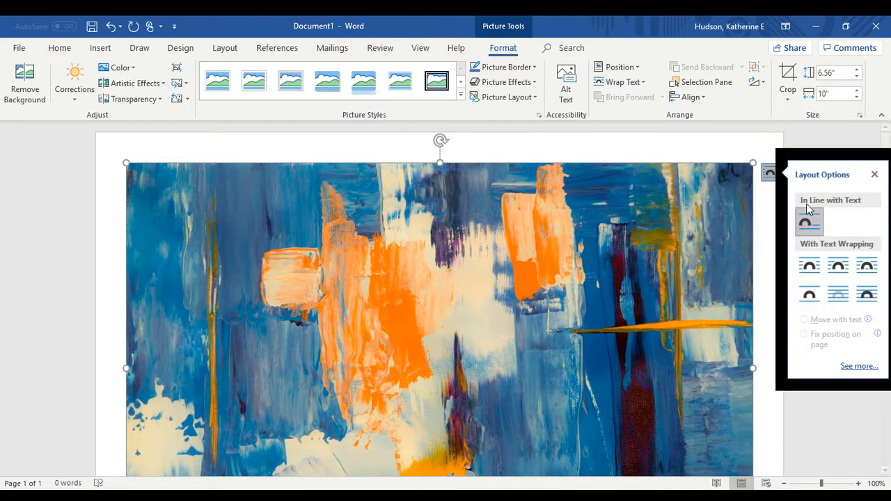
{"action": "left_click", "coordinate": [809, 267]}
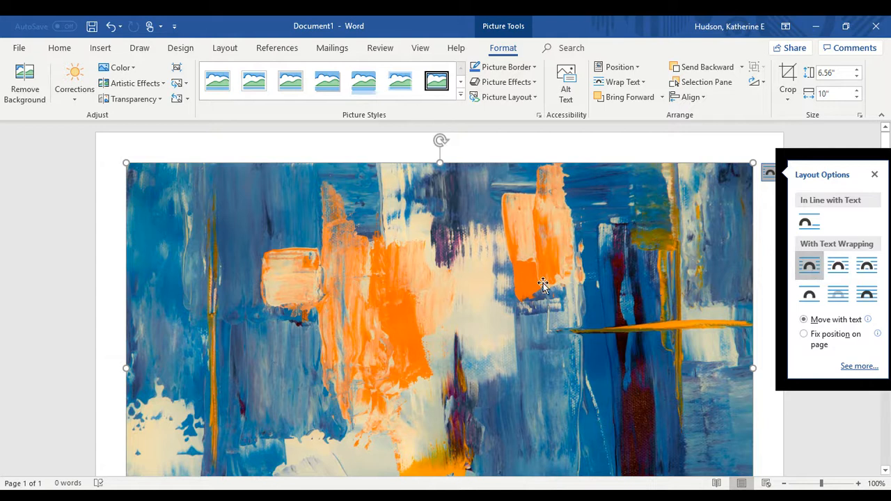
{"action": "left_click", "coordinate": [761, 412]}
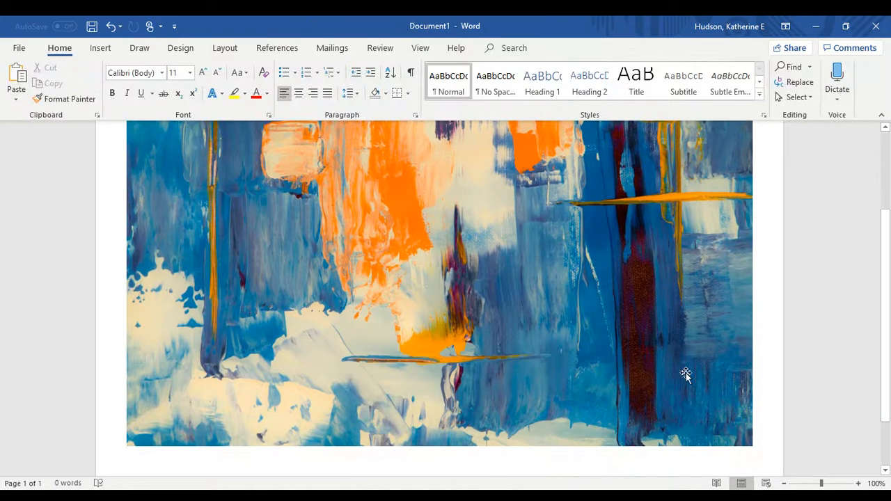
{"action": "left_click", "coordinate": [581, 323]}
Move the painting to the page top and enlarge it to span the width between margins
{"action": "left_click_drag", "start_coordinate": [582, 323], "coordinate": [584, 259]}
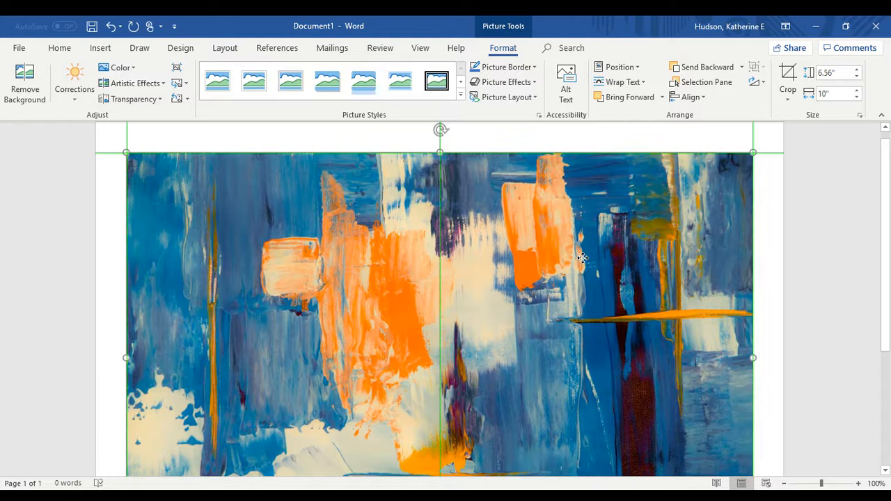
{"action": "scroll", "coordinate": [582, 259], "scroll_direction": "down", "scroll_amount": 3}
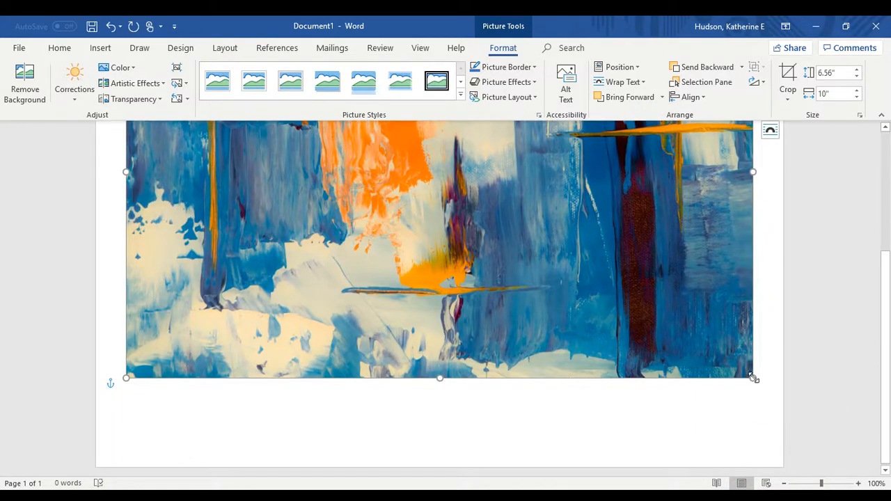
{"action": "left_click_drag", "start_coordinate": [755, 382], "coordinate": [712, 385]}
{"action": "scroll", "coordinate": [477, 358], "scroll_direction": "down", "scroll_amount": 3}
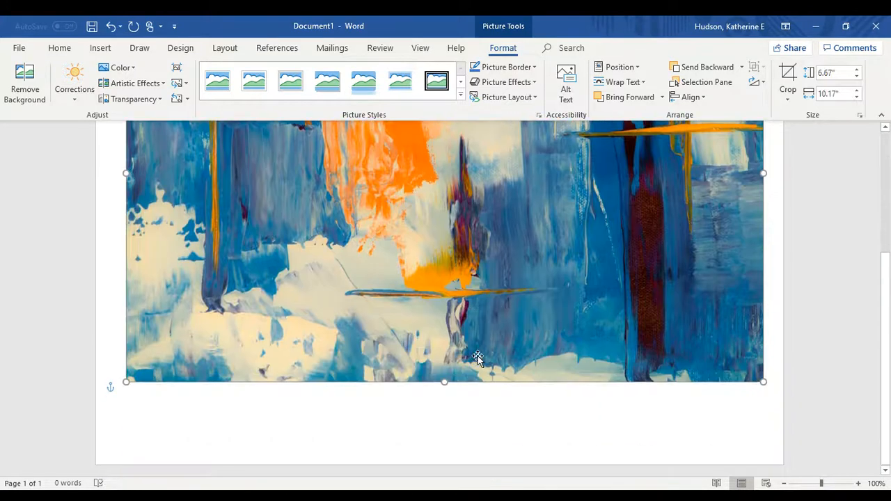
{"action": "left_click_drag", "start_coordinate": [445, 383], "coordinate": [468, 420]}
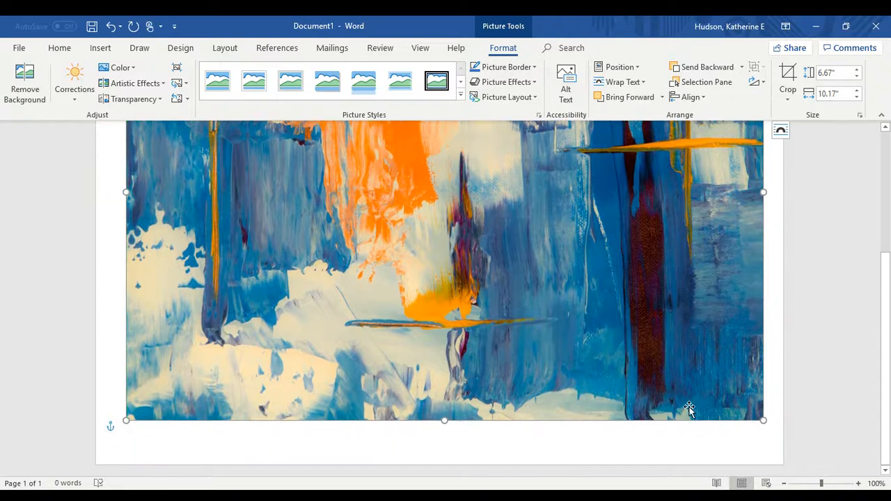
{"action": "left_click", "coordinate": [840, 352]}
{"action": "scroll", "coordinate": [589, 339], "scroll_direction": "up", "scroll_amount": 3}
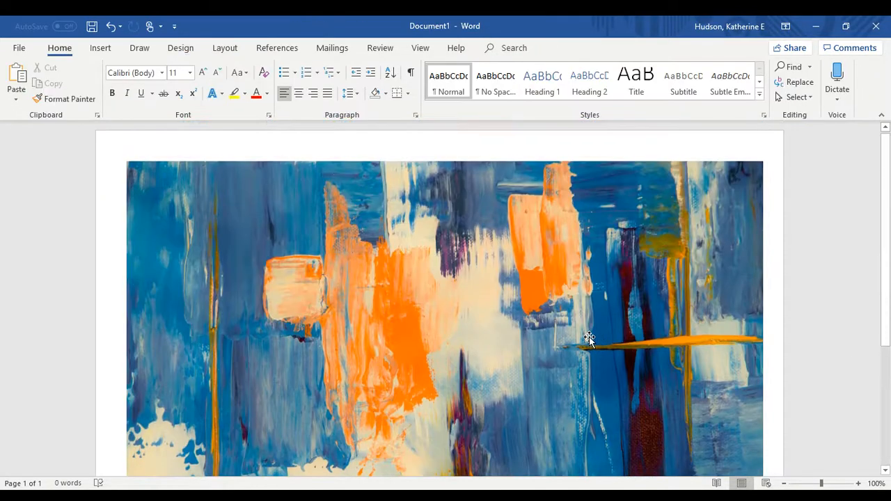
{"action": "scroll", "coordinate": [588, 339], "scroll_direction": "down", "scroll_amount": 2}
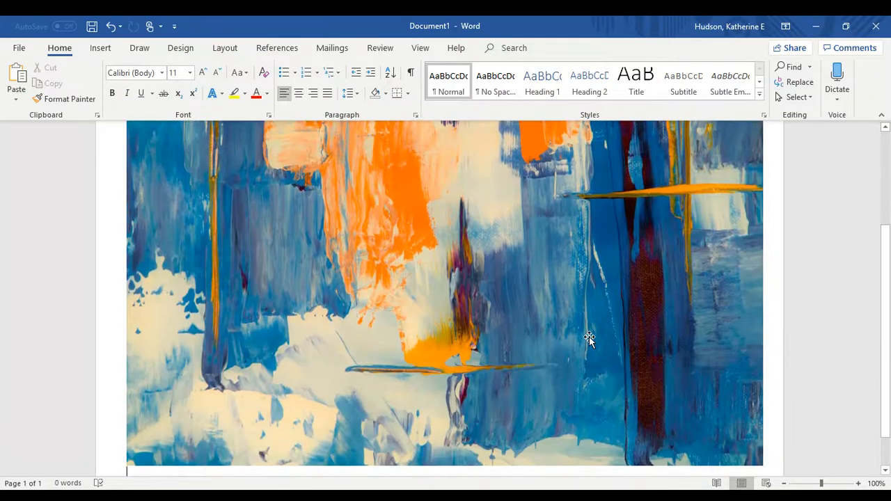
{"action": "scroll", "coordinate": [589, 339], "scroll_direction": "up", "scroll_amount": 3}
{"action": "scroll", "coordinate": [589, 339], "scroll_direction": "down", "scroll_amount": 2}
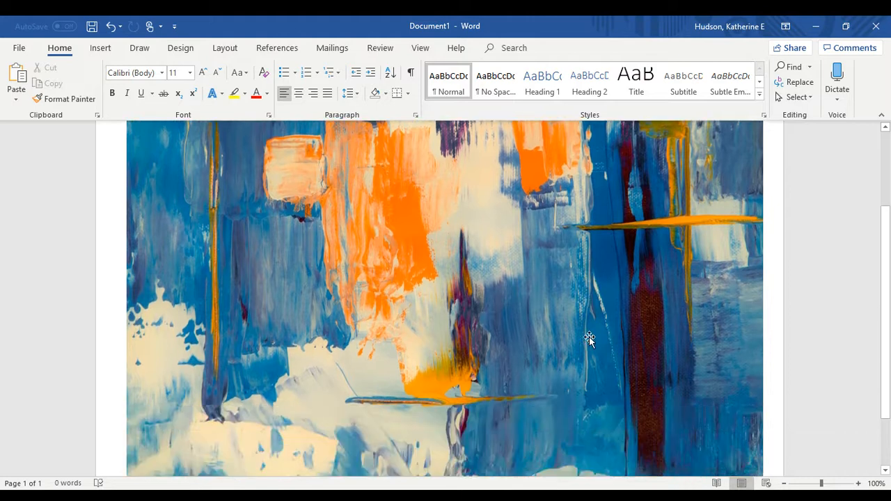
{"action": "scroll", "coordinate": [588, 339], "scroll_direction": "down", "scroll_amount": 2}
{"action": "scroll", "coordinate": [588, 339], "scroll_direction": "up", "scroll_amount": 4}
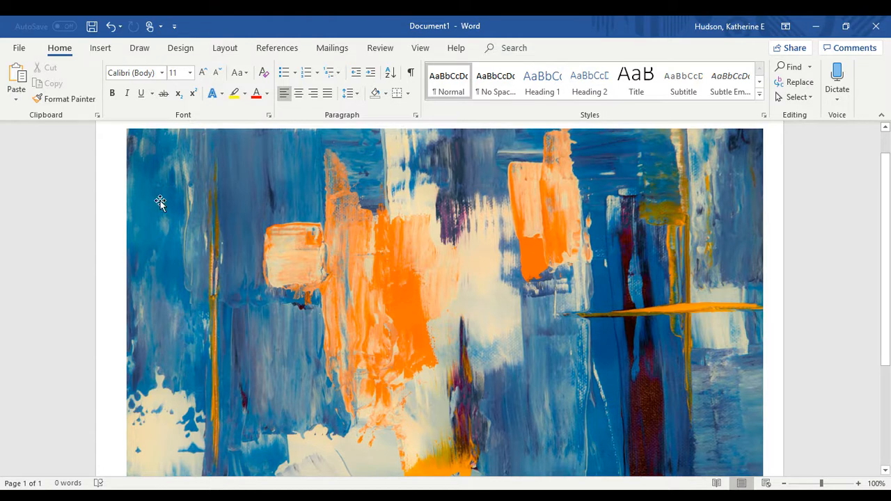
{"action": "left_click", "coordinate": [101, 48]}
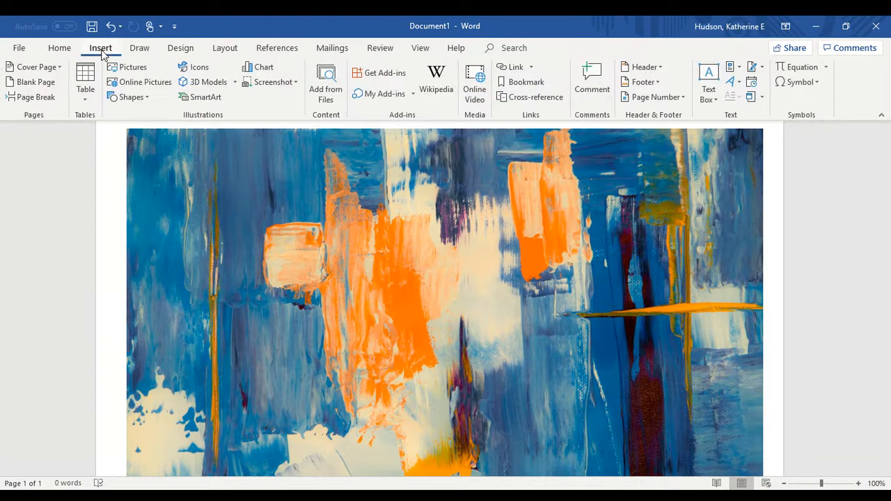
Search online pictures for 'downtown greensboro' and scroll through the Creative Commons photo results
{"action": "left_click", "coordinate": [155, 82]}
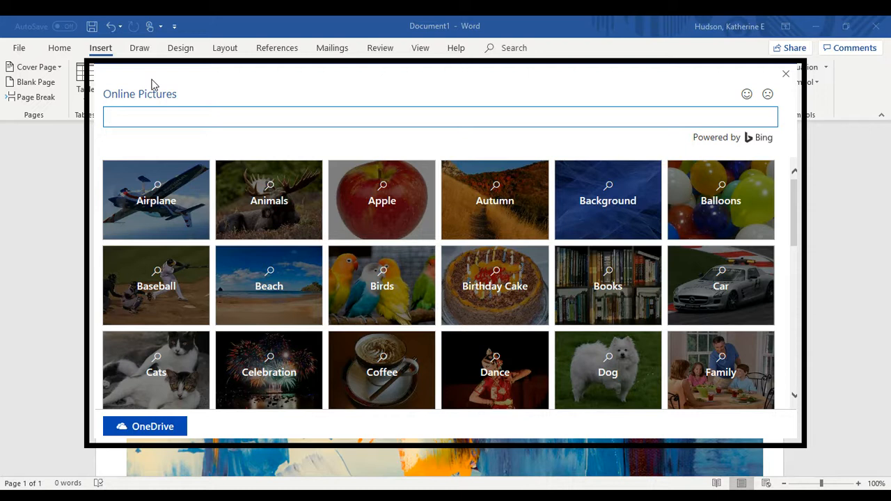
{"action": "type", "text": "downtown greensboro"}
{"action": "key", "text": "Return"}
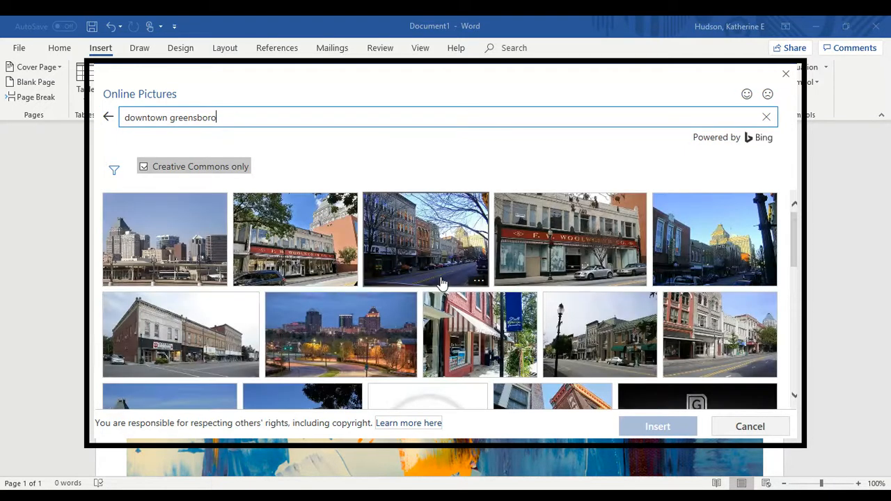
{"action": "scroll", "coordinate": [440, 282], "scroll_direction": "down", "scroll_amount": 2}
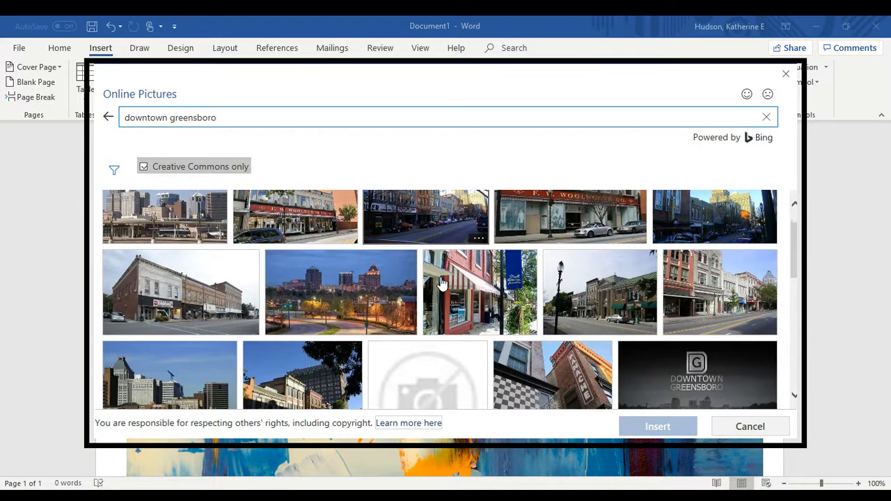
{"action": "scroll", "coordinate": [440, 282], "scroll_direction": "down", "scroll_amount": 4}
{"action": "scroll", "coordinate": [442, 282], "scroll_direction": "up", "scroll_amount": 4}
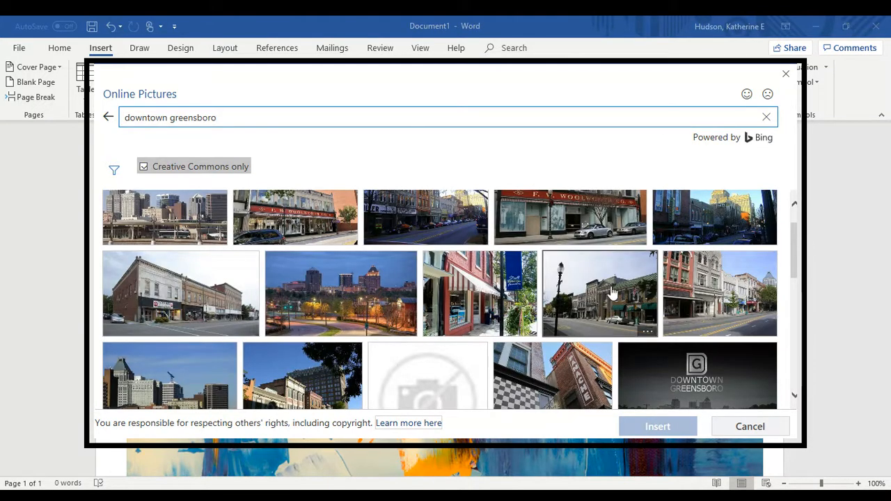
{"action": "scroll", "coordinate": [642, 300], "scroll_direction": "down", "scroll_amount": 10}
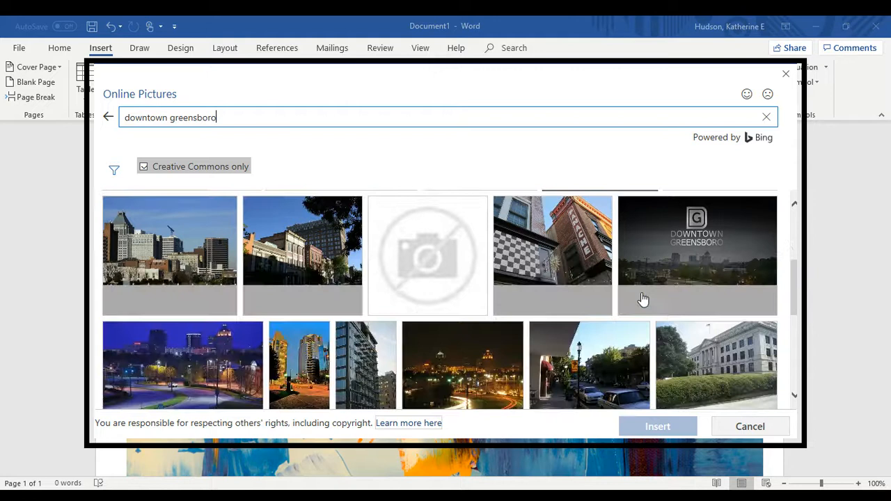
{"action": "scroll", "coordinate": [641, 299], "scroll_direction": "down", "scroll_amount": 3}
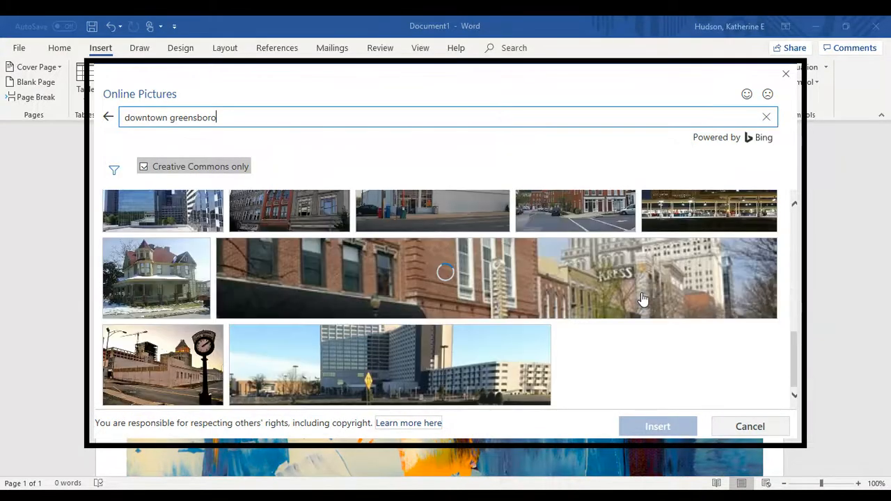
{"action": "scroll", "coordinate": [642, 300], "scroll_direction": "down", "scroll_amount": 8}
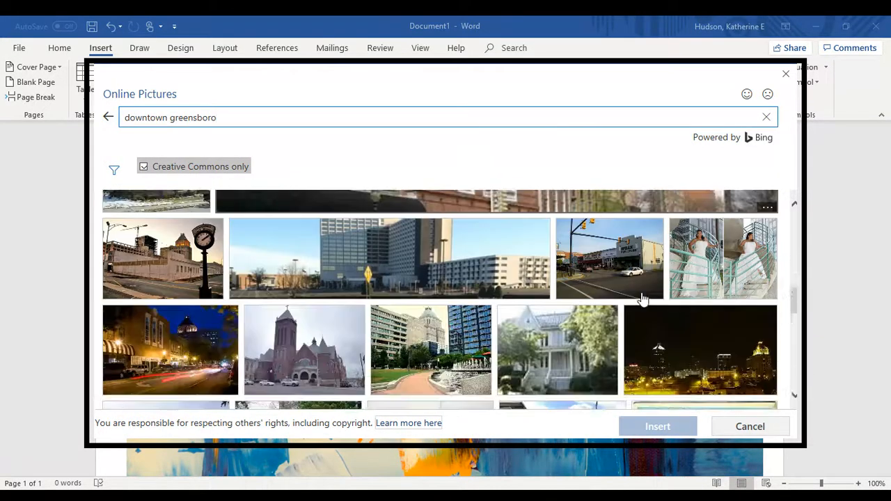
{"action": "scroll", "coordinate": [642, 300], "scroll_direction": "down", "scroll_amount": 1}
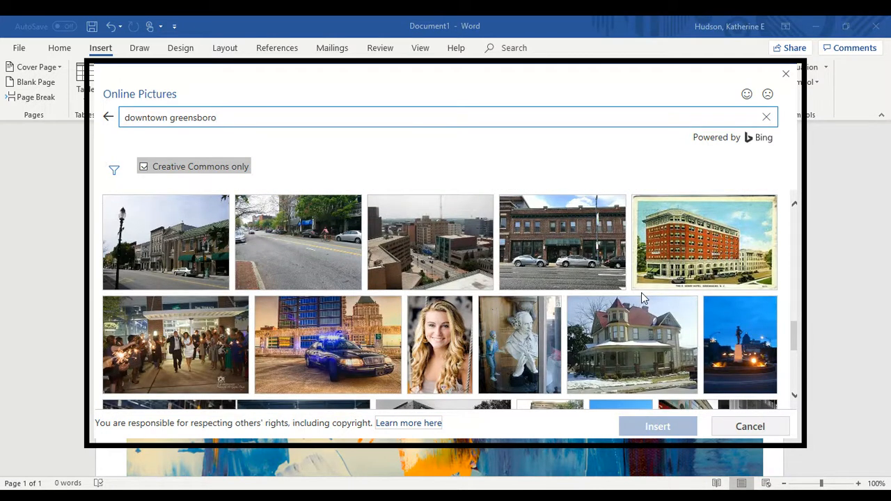
{"action": "scroll", "coordinate": [641, 292], "scroll_direction": "down", "scroll_amount": 2}
{"action": "scroll", "coordinate": [642, 298], "scroll_direction": "down", "scroll_amount": 8}
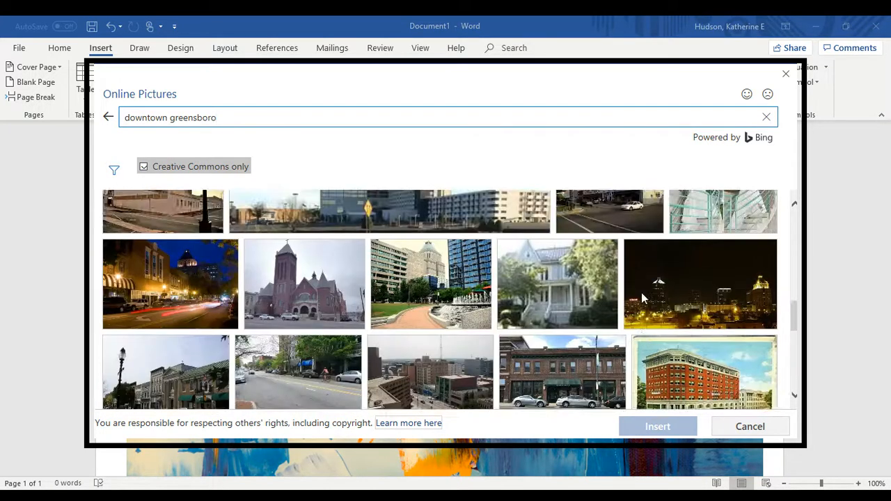
{"action": "scroll", "coordinate": [642, 299], "scroll_direction": "down", "scroll_amount": 3}
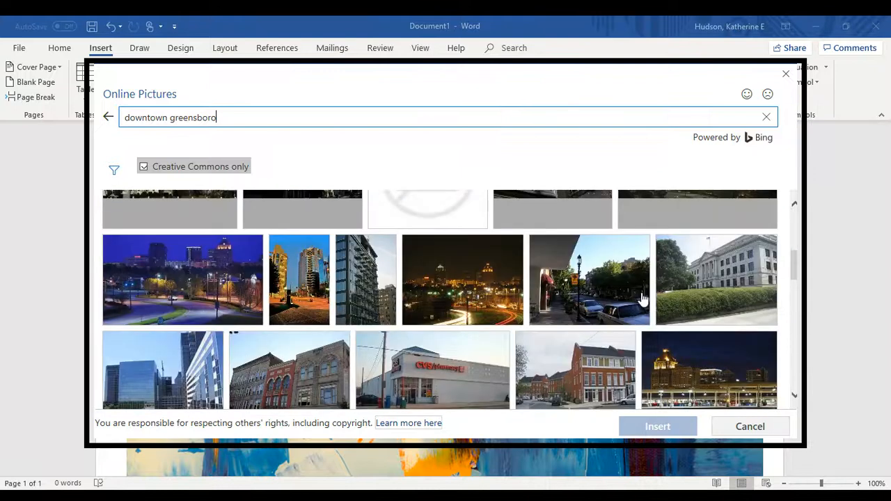
{"action": "scroll", "coordinate": [642, 299], "scroll_direction": "up", "scroll_amount": 7}
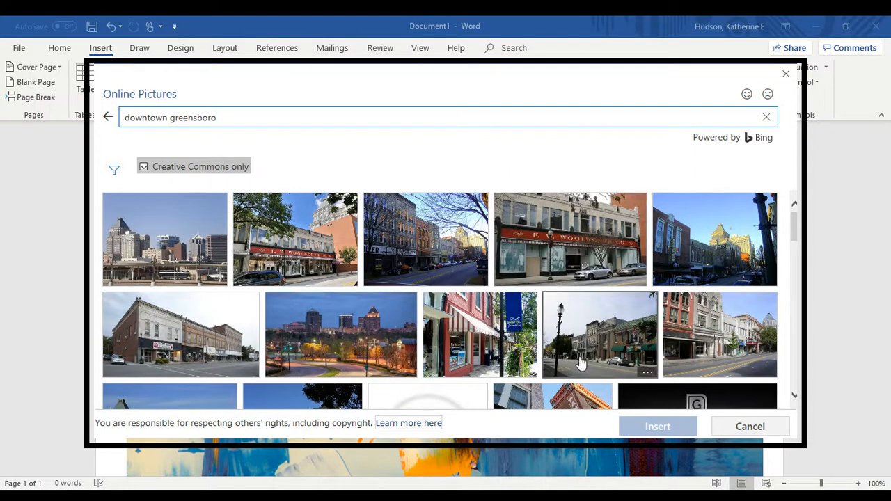
Insert the downtown street photo with the lamppost, sized 5" by 6.67"
{"action": "left_click", "coordinate": [607, 338]}
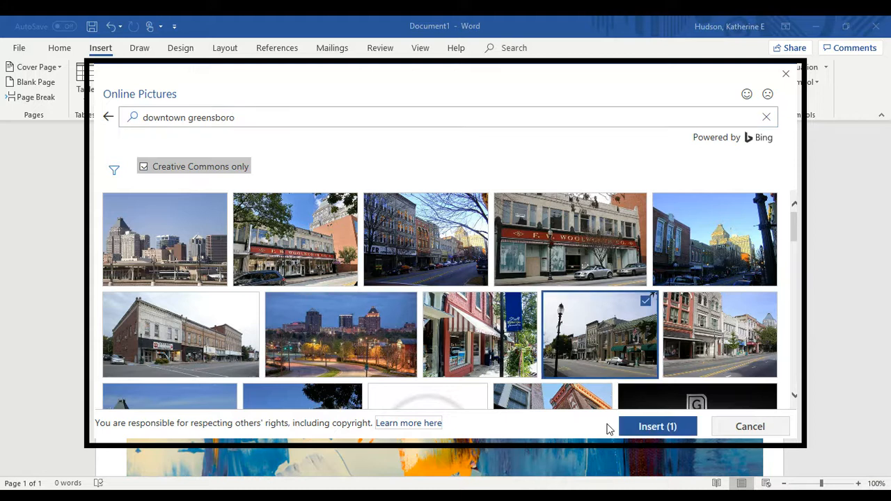
{"action": "left_click", "coordinate": [658, 427]}
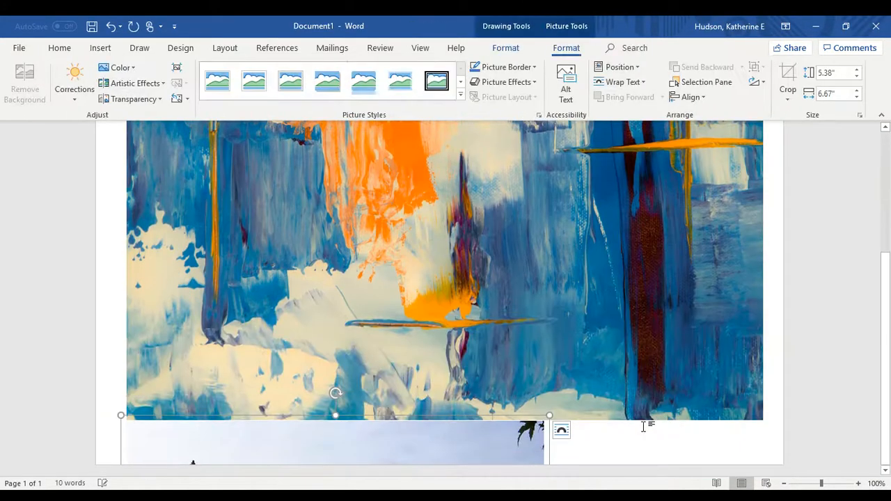
{"action": "left_click_drag", "start_coordinate": [472, 441], "coordinate": [506, 416]}
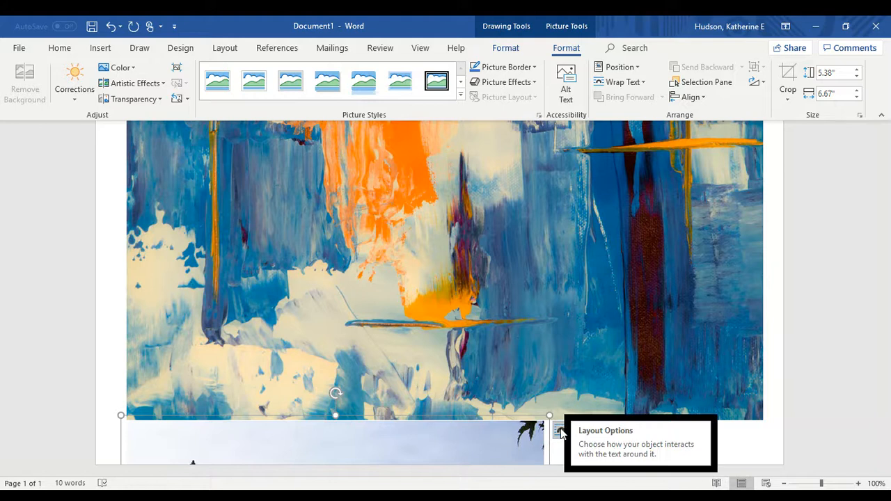
Give the street photo Square wrapping and centre it over the painting
{"action": "left_click", "coordinate": [560, 430]}
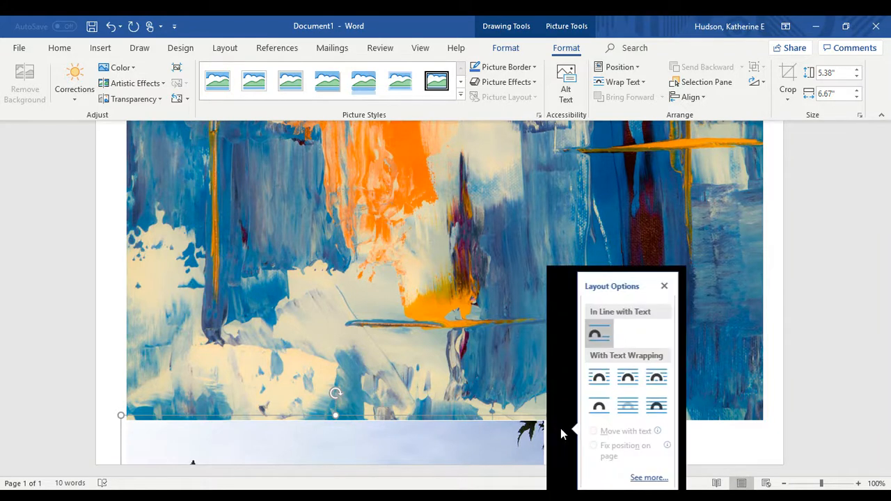
{"action": "left_click", "coordinate": [600, 380]}
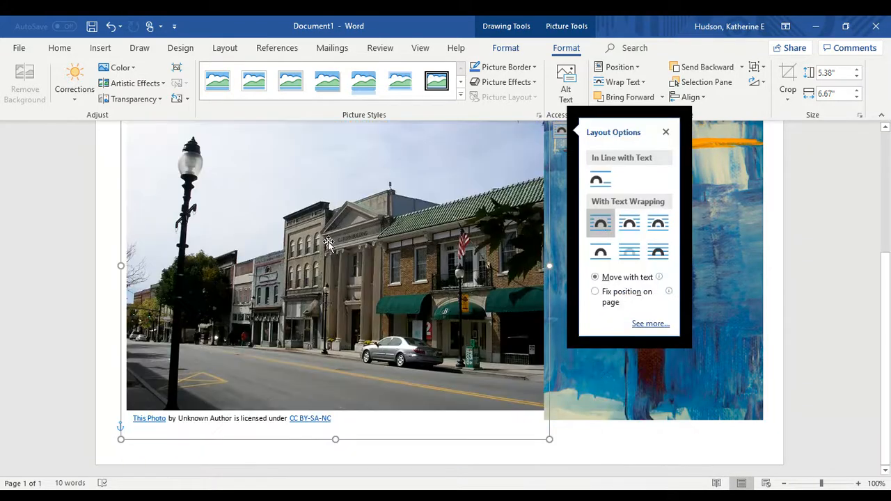
{"action": "left_click_drag", "start_coordinate": [310, 268], "coordinate": [393, 275]}
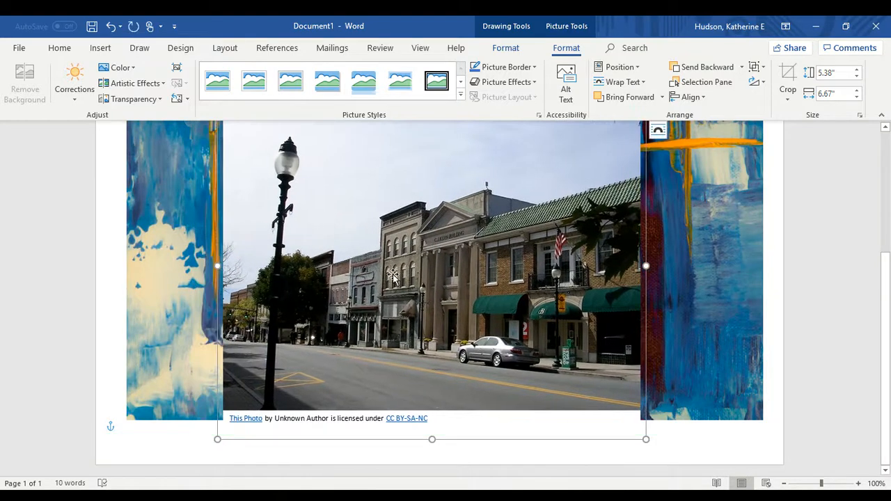
{"action": "scroll", "coordinate": [393, 275], "scroll_direction": "up", "scroll_amount": 3}
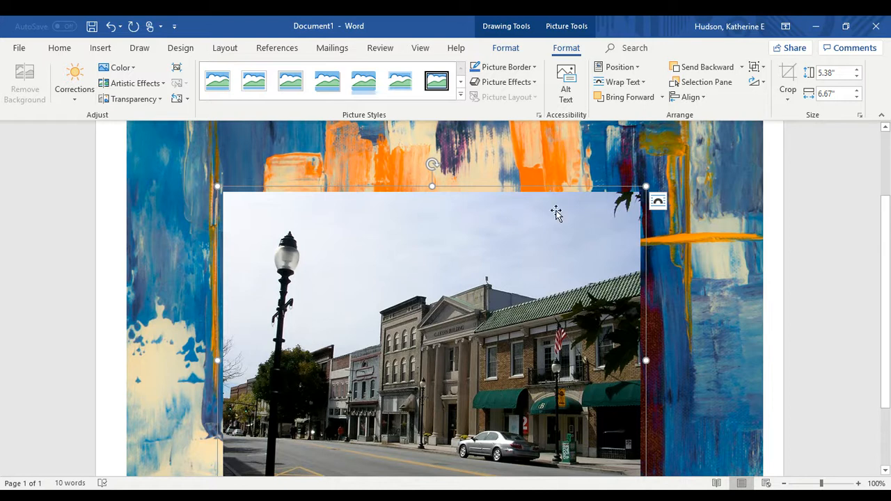
{"action": "left_click", "coordinate": [369, 266]}
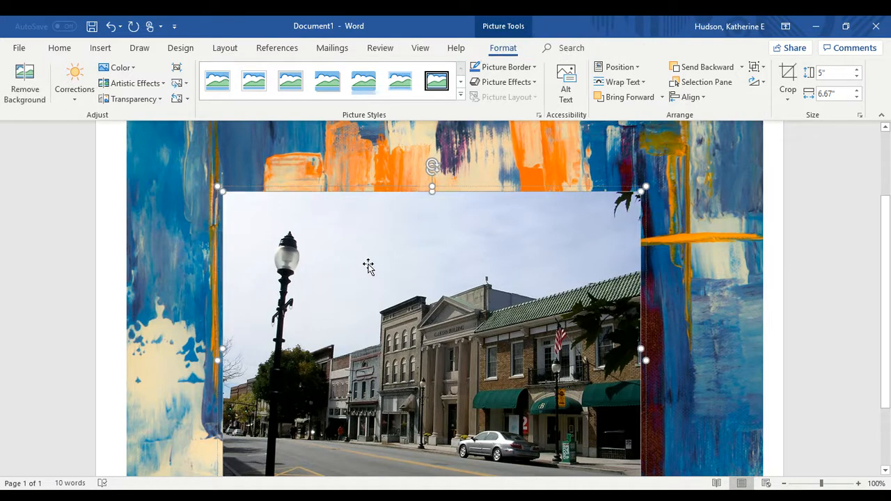
Remove the street photo's sky and road background, marking the car and roofline to keep
{"action": "left_click", "coordinate": [25, 82]}
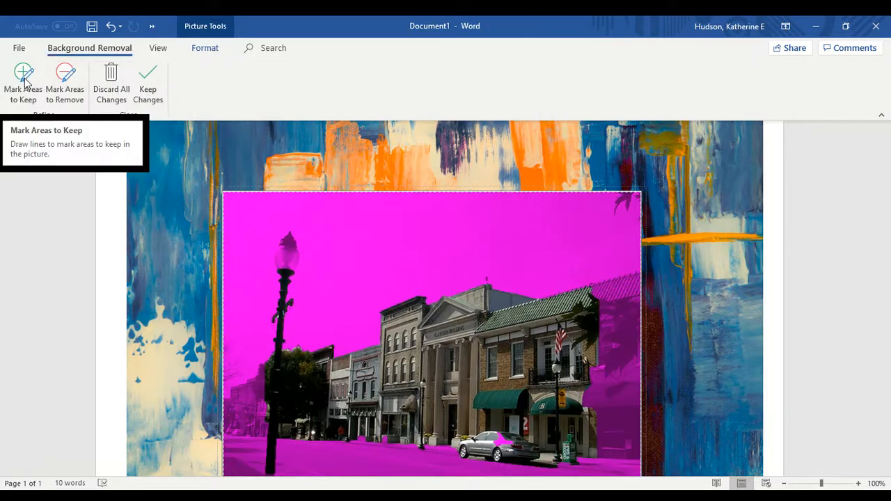
{"action": "scroll", "coordinate": [446, 264], "scroll_direction": "down", "scroll_amount": 3}
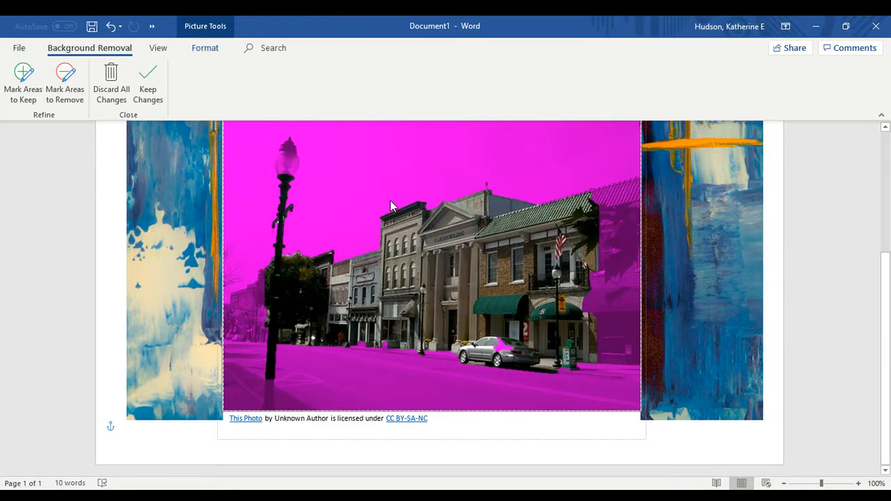
{"action": "left_click", "coordinate": [26, 81]}
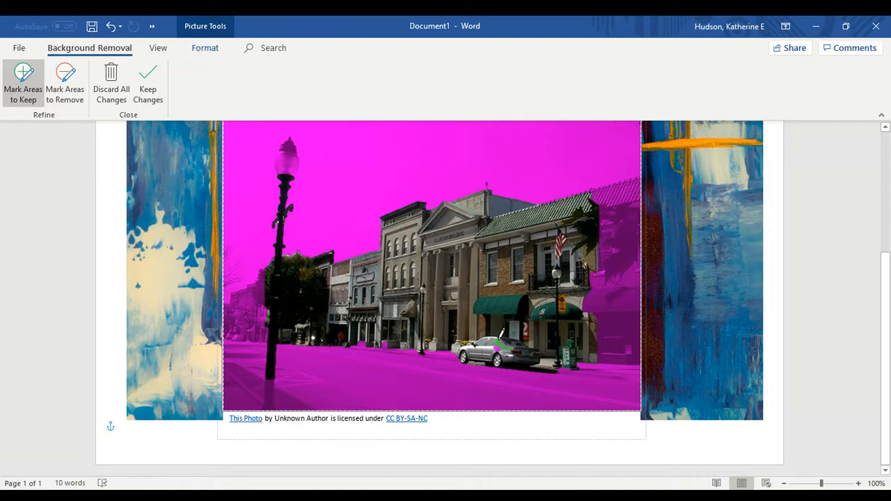
{"action": "left_click_drag", "start_coordinate": [495, 342], "coordinate": [490, 339]}
{"action": "mouse_move", "coordinate": [636, 175]}
{"action": "left_mouse_down"}
{"action": "mouse_move", "coordinate": [596, 185]}
{"action": "mouse_move", "coordinate": [604, 247]}
{"action": "mouse_move", "coordinate": [591, 316]}
{"action": "mouse_move", "coordinate": [615, 356]}
{"action": "mouse_move", "coordinate": [637, 352]}
{"action": "mouse_move", "coordinate": [637, 178]}
{"action": "left_mouse_up"}
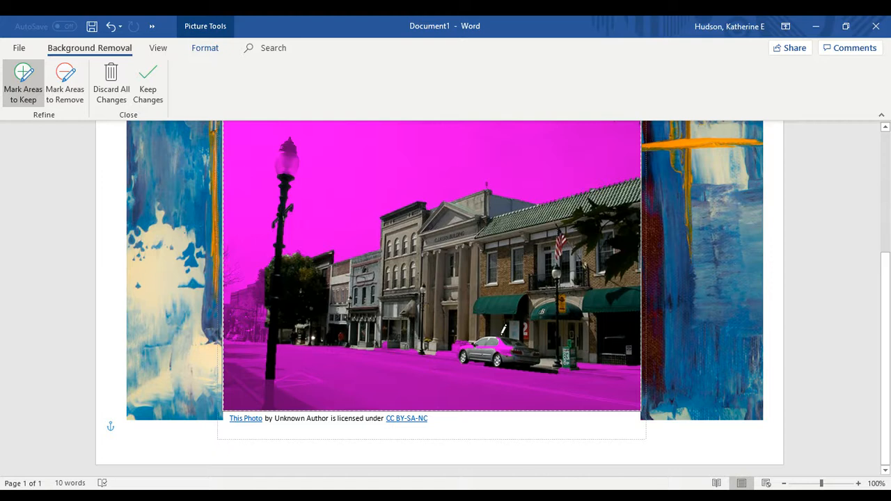
{"action": "mouse_move", "coordinate": [502, 329]}
{"action": "left_mouse_down"}
{"action": "mouse_move", "coordinate": [516, 358]}
{"action": "mouse_move", "coordinate": [384, 351]}
{"action": "mouse_move", "coordinate": [505, 321]}
{"action": "mouse_move", "coordinate": [500, 329]}
{"action": "left_mouse_up"}
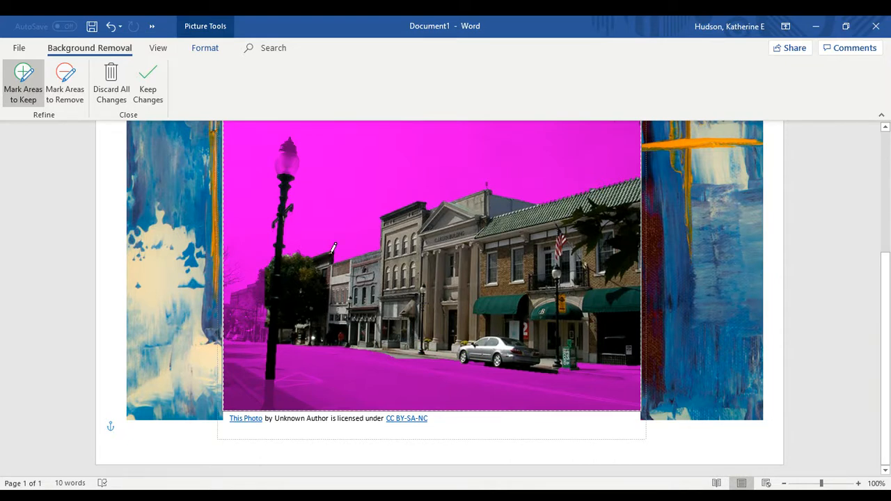
{"action": "left_click", "coordinate": [705, 250]}
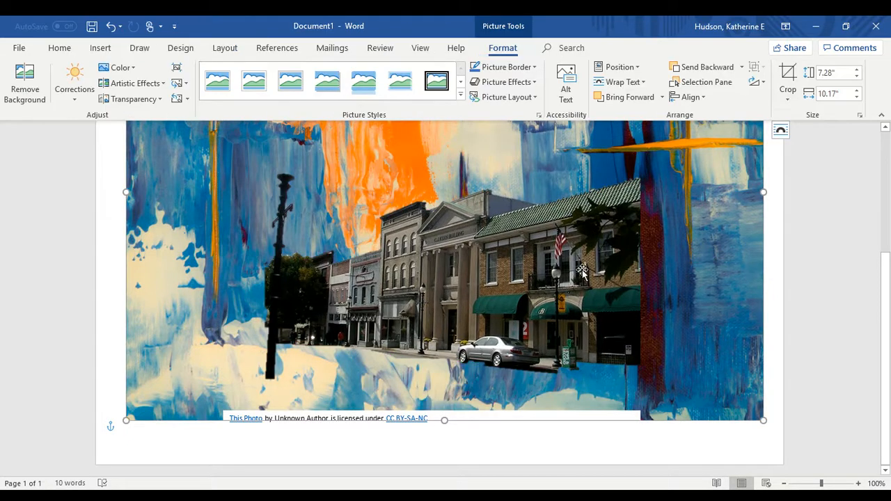
{"action": "left_click_drag", "start_coordinate": [582, 273], "coordinate": [676, 270]}
Crop the top and bottom off the street cut-out to about 3.02" tall and reposition it
{"action": "mouse_move", "coordinate": [661, 391]}
{"action": "left_mouse_down"}
{"action": "mouse_move", "coordinate": [690, 368]}
{"action": "mouse_move", "coordinate": [654, 372]}
{"action": "mouse_move", "coordinate": [669, 374]}
{"action": "left_mouse_up"}
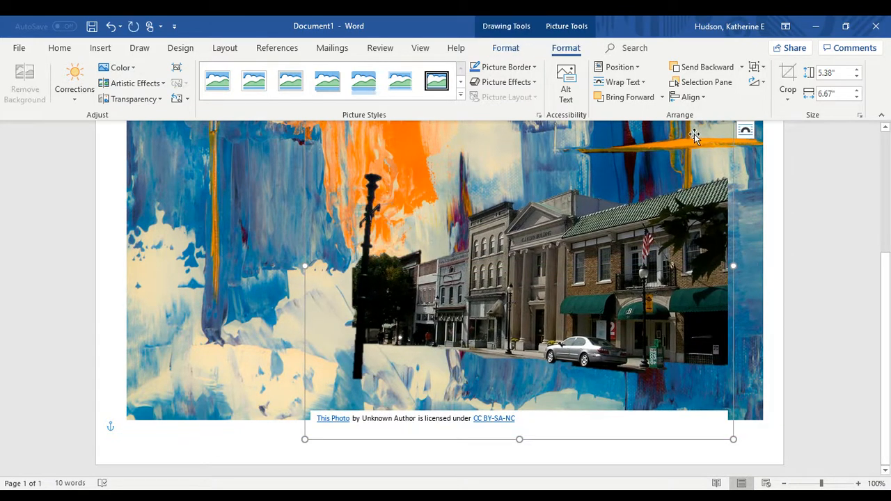
{"action": "left_click", "coordinate": [593, 293]}
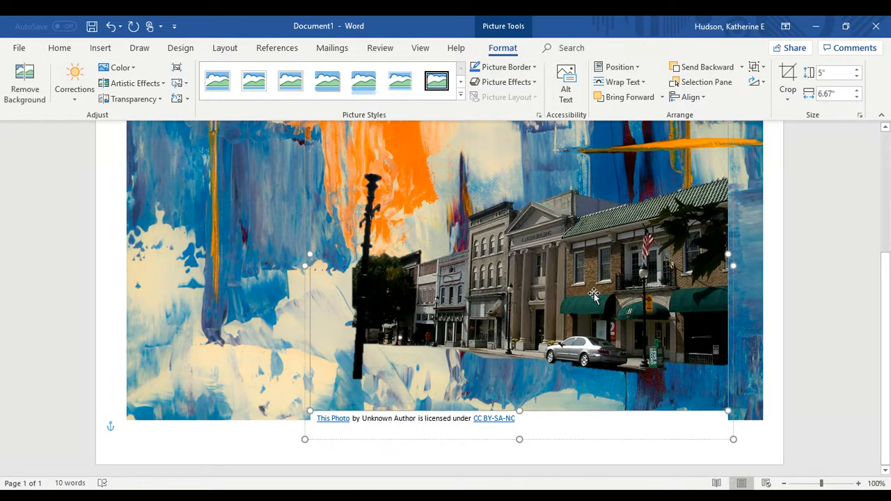
{"action": "scroll", "coordinate": [593, 294], "scroll_direction": "up", "scroll_amount": 3}
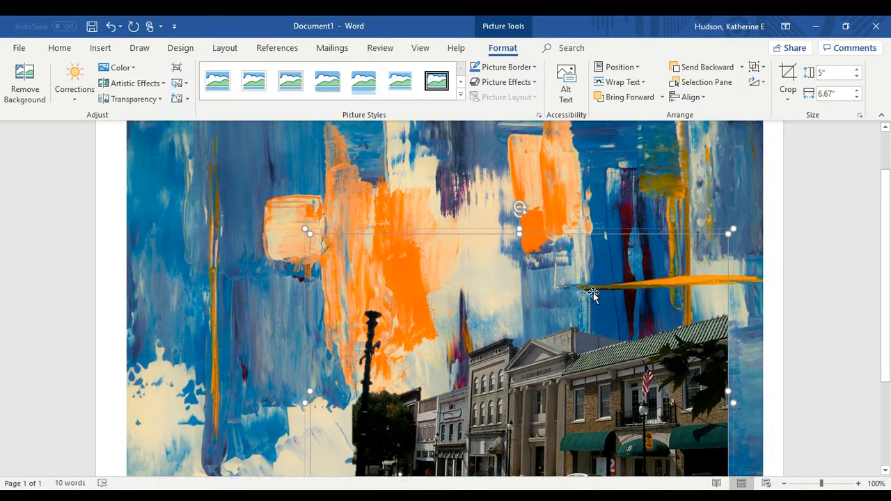
{"action": "right_click", "coordinate": [593, 294]}
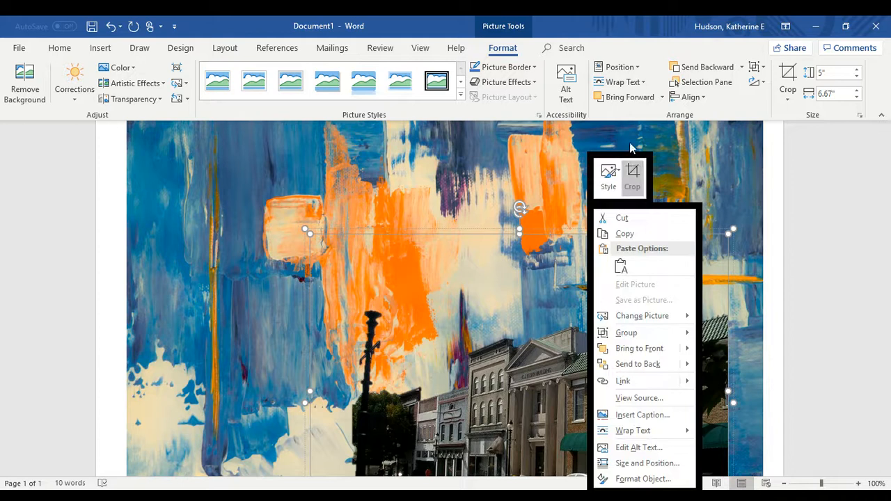
{"action": "left_click", "coordinate": [632, 175]}
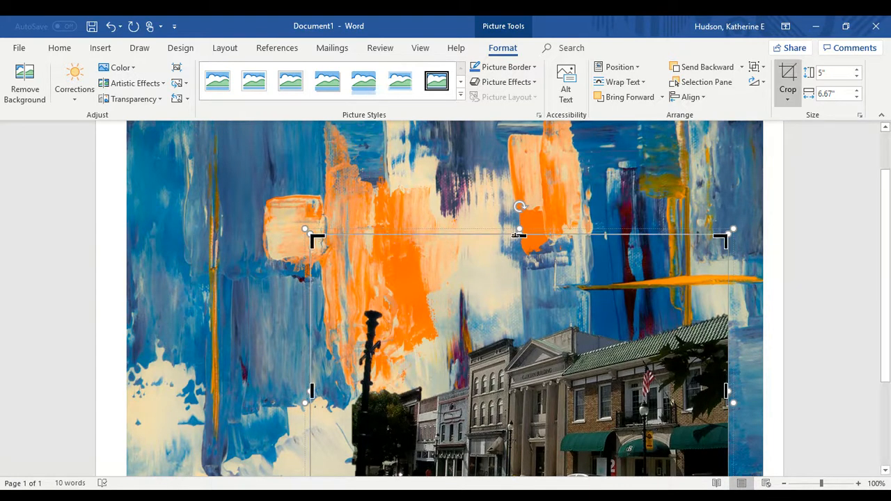
{"action": "left_click_drag", "start_coordinate": [517, 235], "coordinate": [518, 315]}
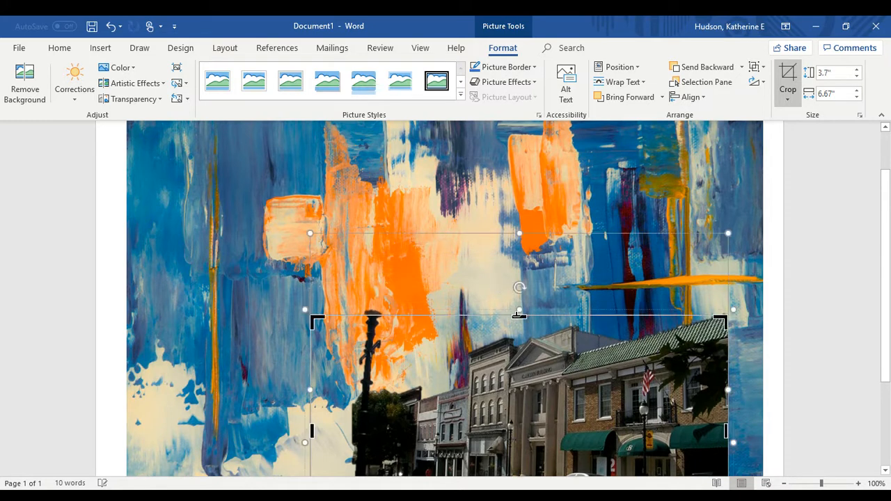
{"action": "scroll", "coordinate": [518, 316], "scroll_direction": "down", "scroll_amount": 3}
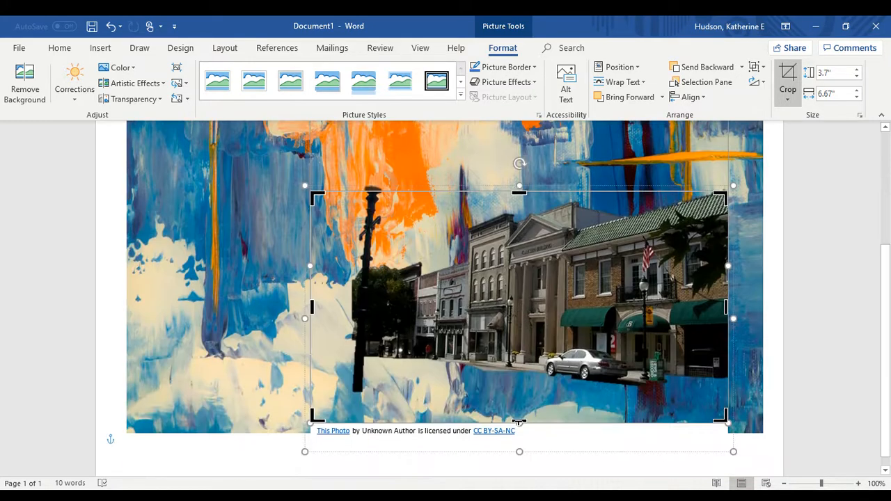
{"action": "left_click_drag", "start_coordinate": [519, 422], "coordinate": [525, 381]}
{"action": "left_click", "coordinate": [223, 358]}
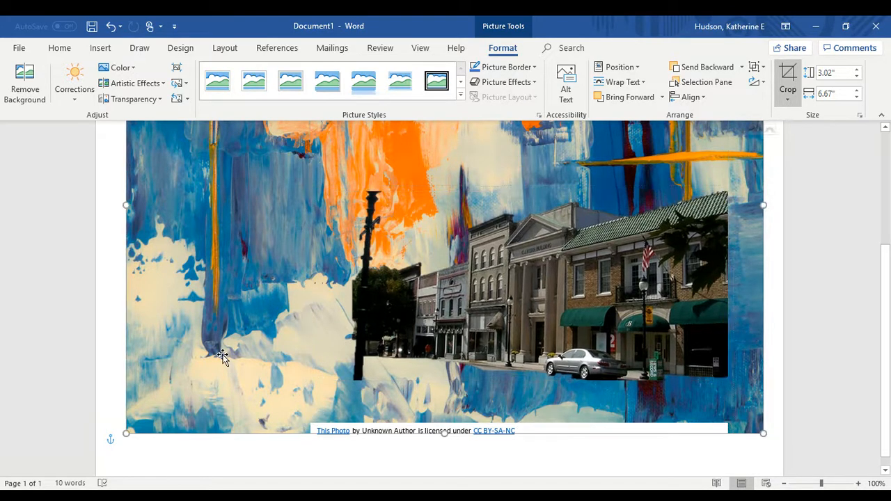
{"action": "mouse_move", "coordinate": [510, 311]}
{"action": "left_mouse_down"}
{"action": "mouse_move", "coordinate": [497, 453]}
{"action": "mouse_move", "coordinate": [493, 441]}
{"action": "left_mouse_up"}
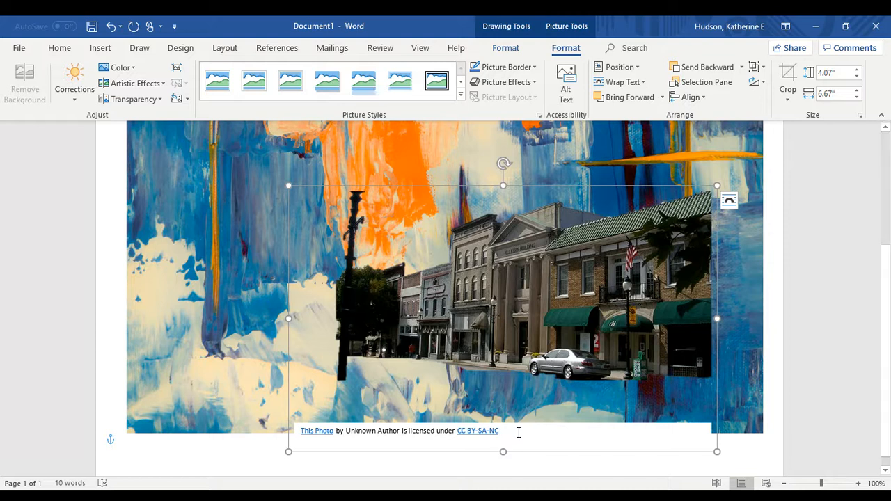
{"action": "left_click_drag", "start_coordinate": [510, 430], "coordinate": [300, 430]}
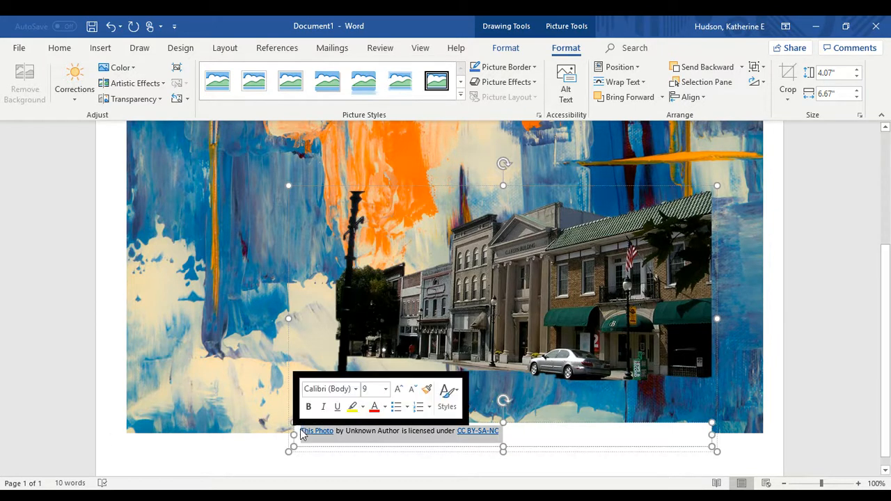
Delete the photo credit caption text and its empty caption box
{"action": "key", "text": "Delete"}
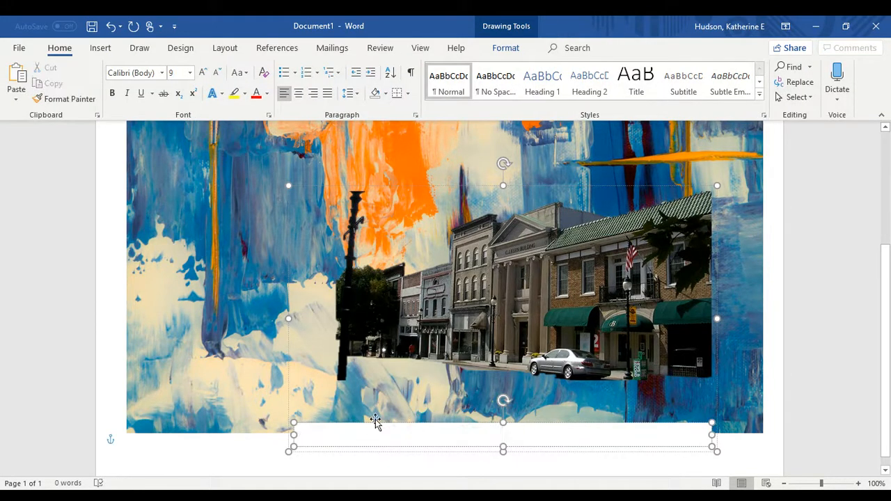
{"action": "left_click", "coordinate": [374, 420]}
{"action": "key", "text": "Delete"}
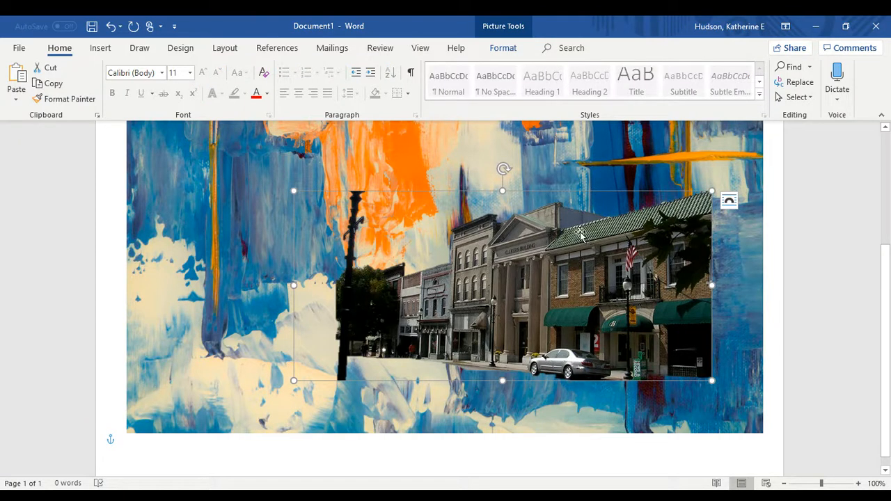
Shrink the street cut-out from its top-left corner and set it flush with the painting's lower-right edge
{"action": "mouse_move", "coordinate": [580, 235]}
{"action": "left_mouse_down"}
{"action": "mouse_move", "coordinate": [590, 362]}
{"action": "mouse_move", "coordinate": [607, 411]}
{"action": "mouse_move", "coordinate": [641, 333]}
{"action": "left_mouse_up"}
{"action": "left_click_drag", "start_coordinate": [641, 221], "coordinate": [632, 224]}
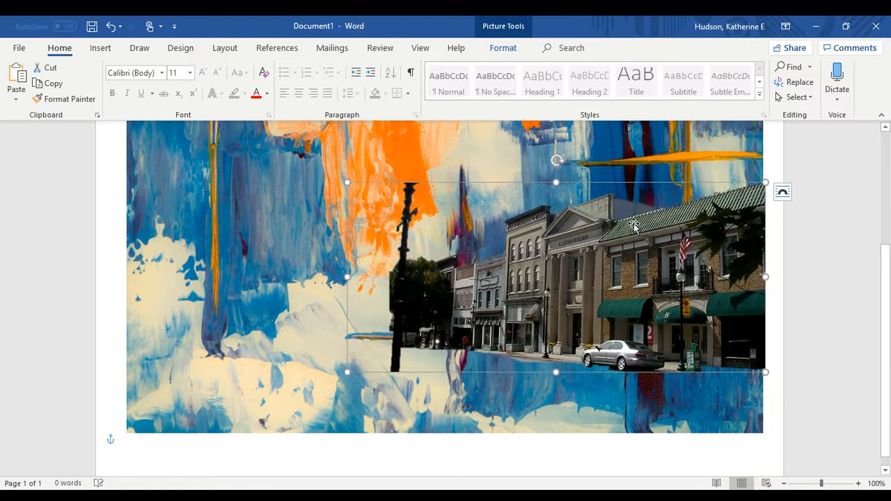
{"action": "left_click", "coordinate": [344, 180]}
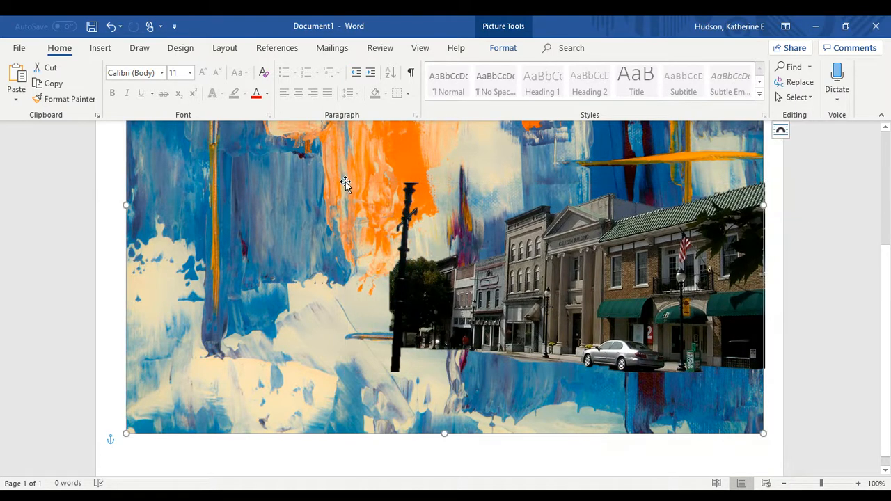
{"action": "left_click", "coordinate": [447, 227]}
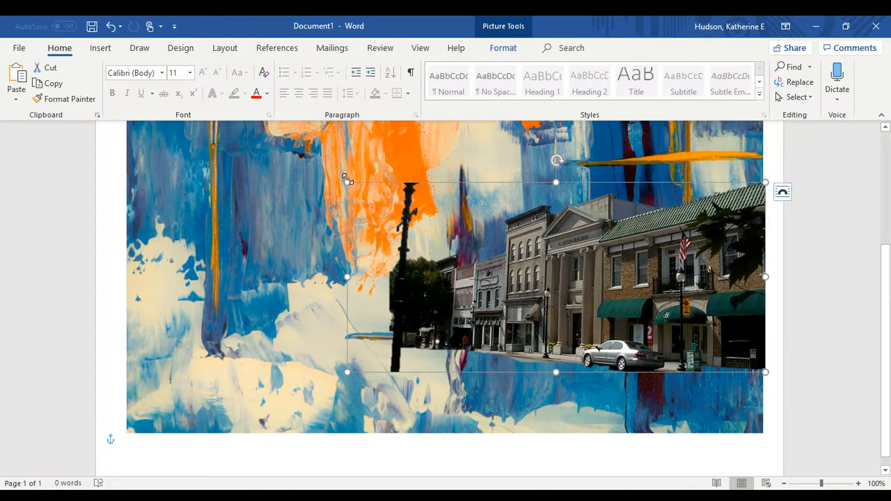
{"action": "left_click_drag", "start_coordinate": [347, 182], "coordinate": [429, 207]}
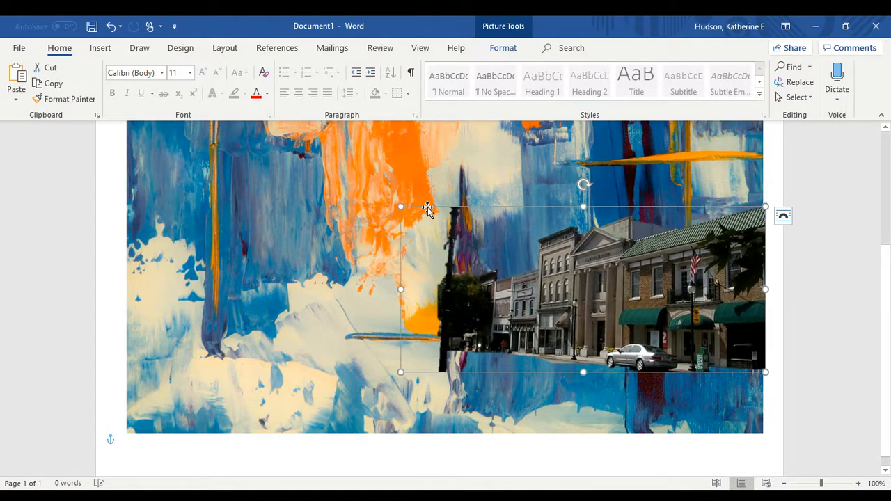
{"action": "left_click", "coordinate": [774, 272]}
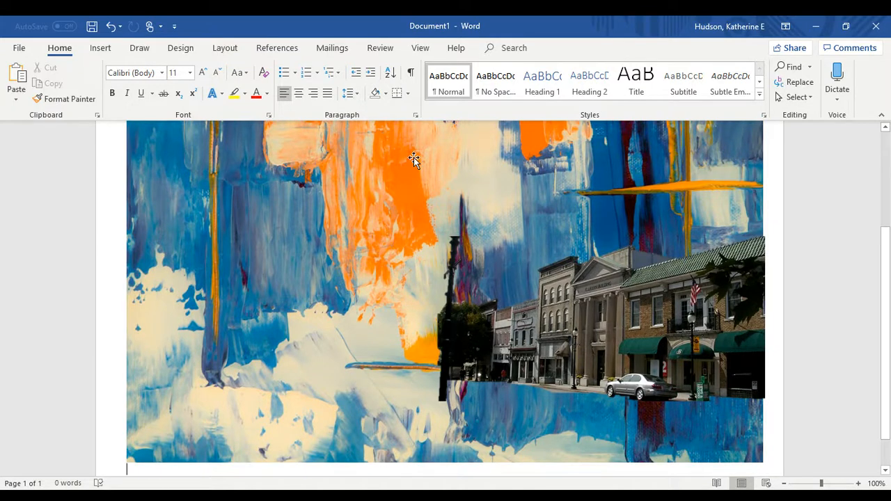
Open Insert > Online Pictures to search for another image
{"action": "left_click", "coordinate": [98, 50]}
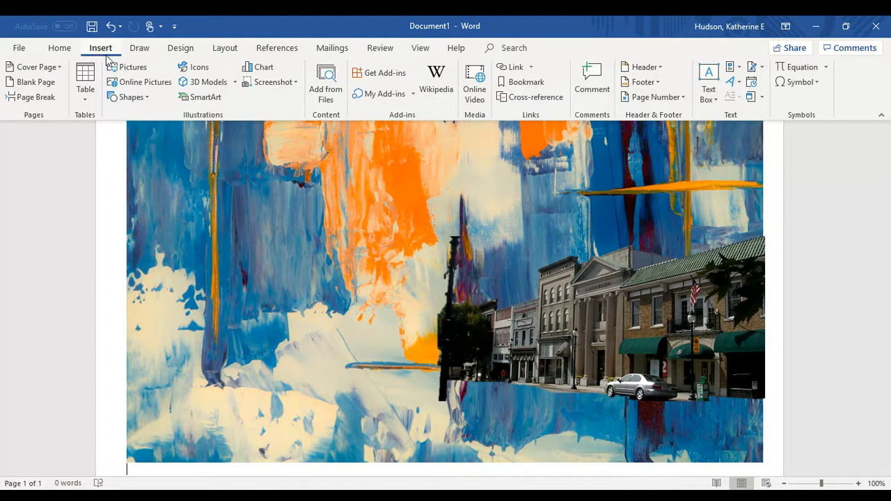
{"action": "left_click", "coordinate": [141, 83]}
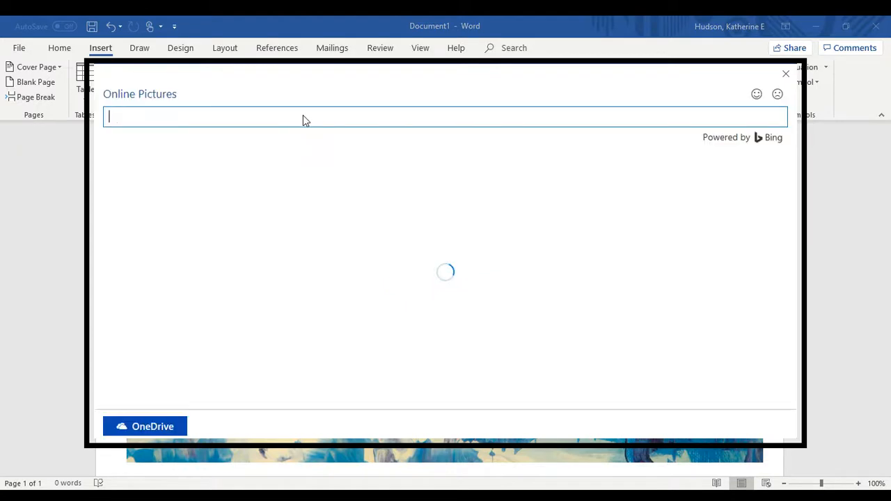
Search online pictures for 'high point nc downtown'
{"action": "type", "text": "ho"}
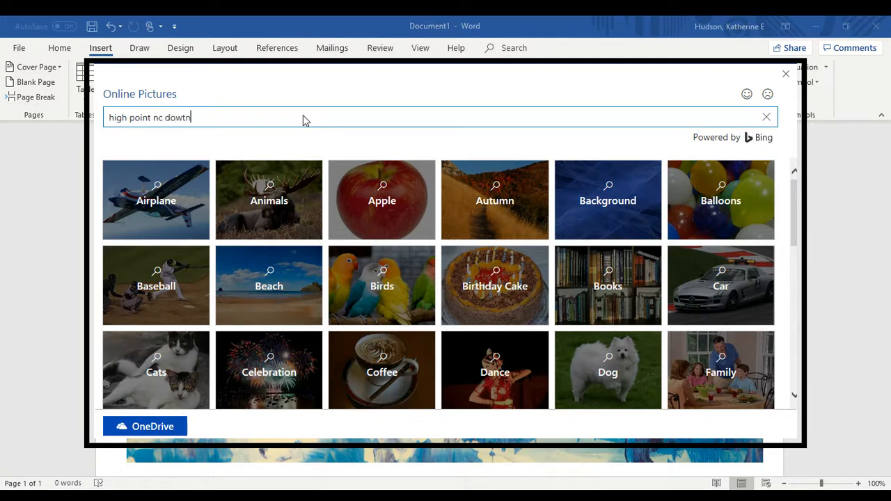
{"action": "key", "text": "BackSpace"}
{"action": "key", "text": "BackSpace"}
{"action": "type", "text": "own"}
{"action": "key", "text": "Return"}
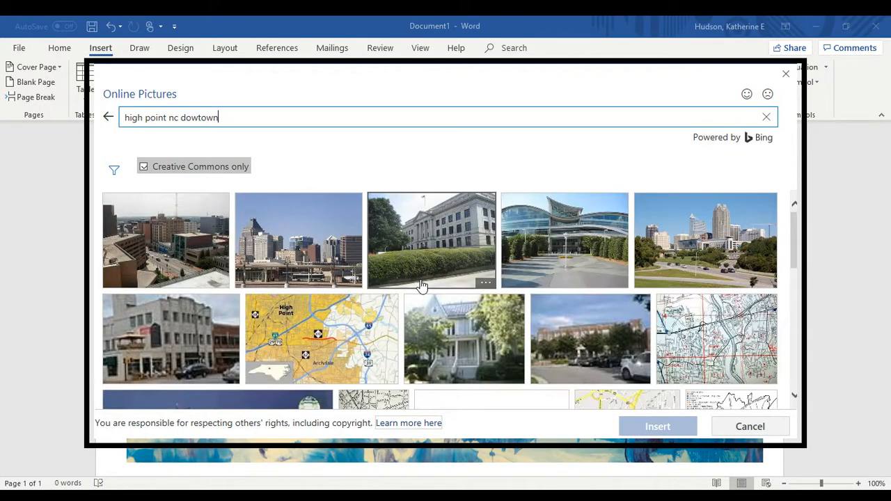
Browse the results and insert the Creative Commons photo of the curved glass building
{"action": "scroll", "coordinate": [421, 285], "scroll_direction": "down", "scroll_amount": 2}
{"action": "scroll", "coordinate": [421, 285], "scroll_direction": "up", "scroll_amount": 2}
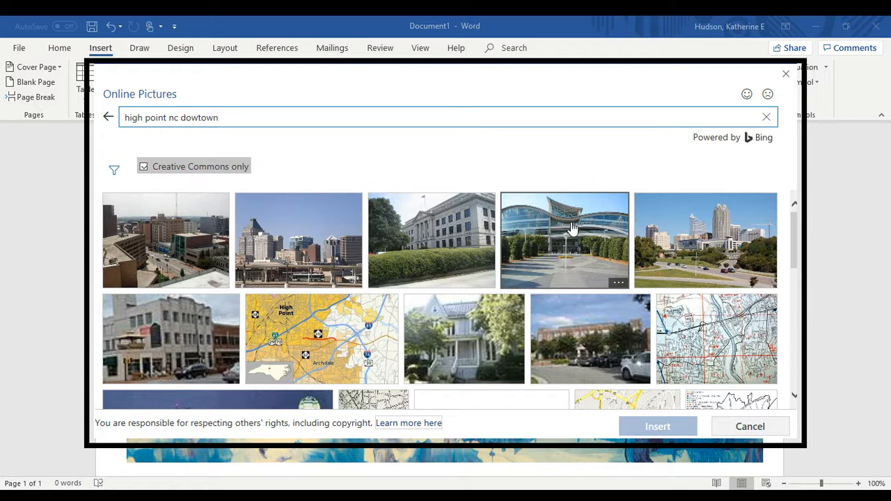
{"action": "scroll", "coordinate": [571, 227], "scroll_direction": "down", "scroll_amount": 1}
{"action": "scroll", "coordinate": [570, 227], "scroll_direction": "down", "scroll_amount": 3}
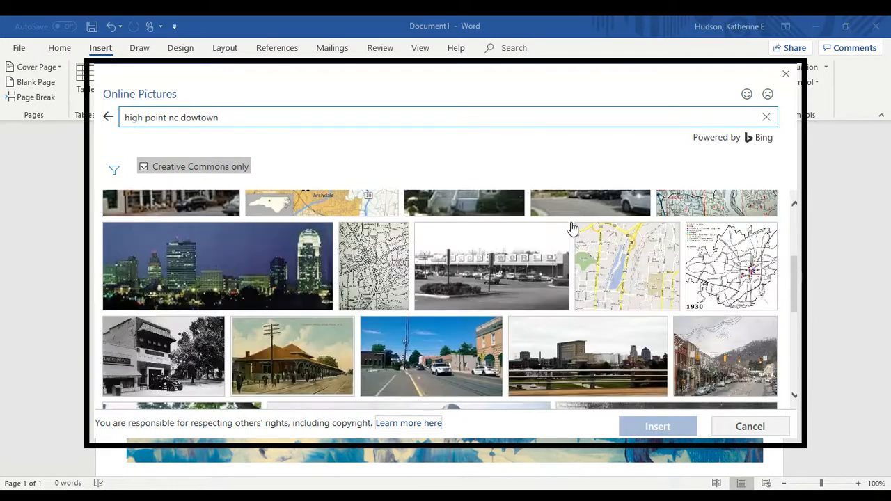
{"action": "scroll", "coordinate": [571, 227], "scroll_direction": "down", "scroll_amount": 2}
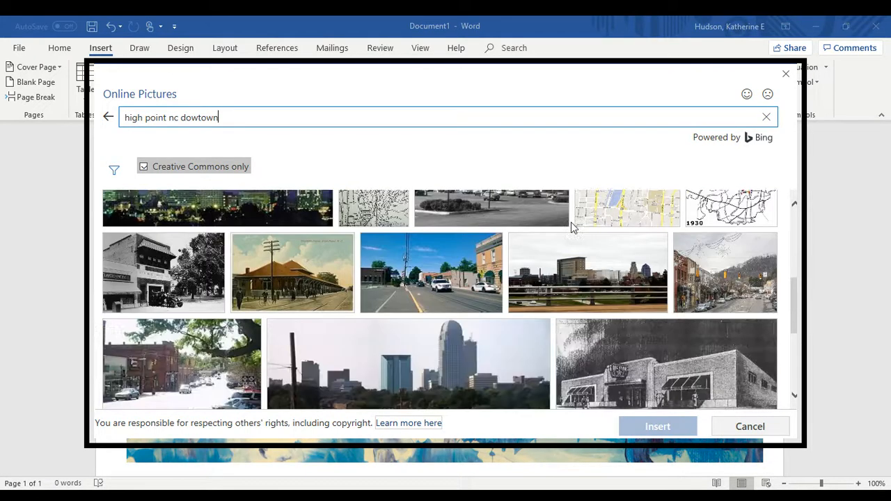
{"action": "scroll", "coordinate": [571, 227], "scroll_direction": "up", "scroll_amount": 4}
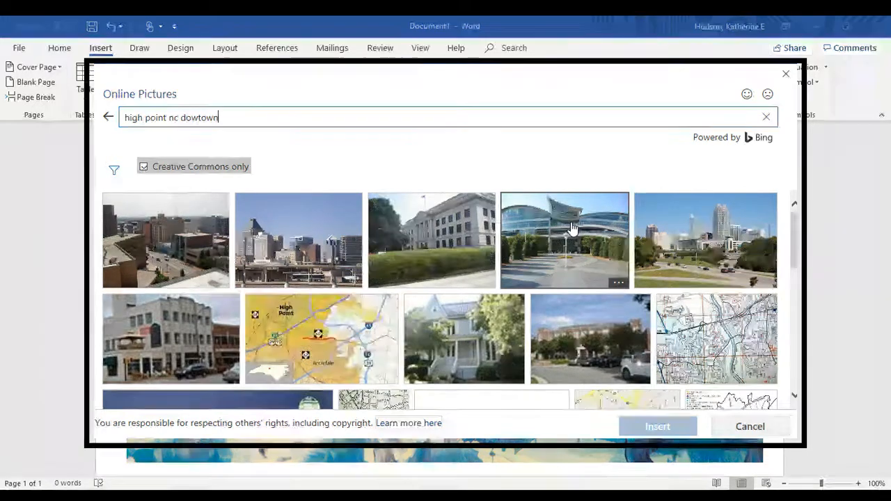
{"action": "scroll", "coordinate": [571, 226], "scroll_direction": "down", "scroll_amount": 1}
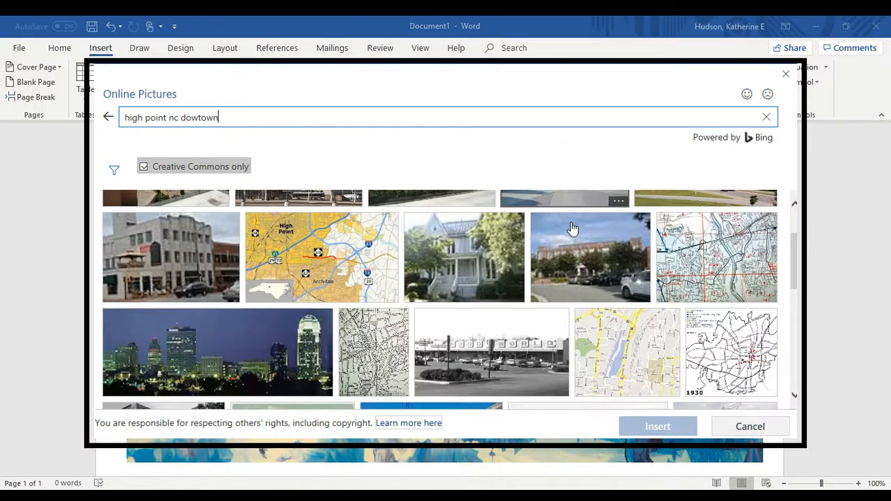
{"action": "scroll", "coordinate": [571, 228], "scroll_direction": "down", "scroll_amount": 5}
{"action": "scroll", "coordinate": [571, 228], "scroll_direction": "down", "scroll_amount": 1}
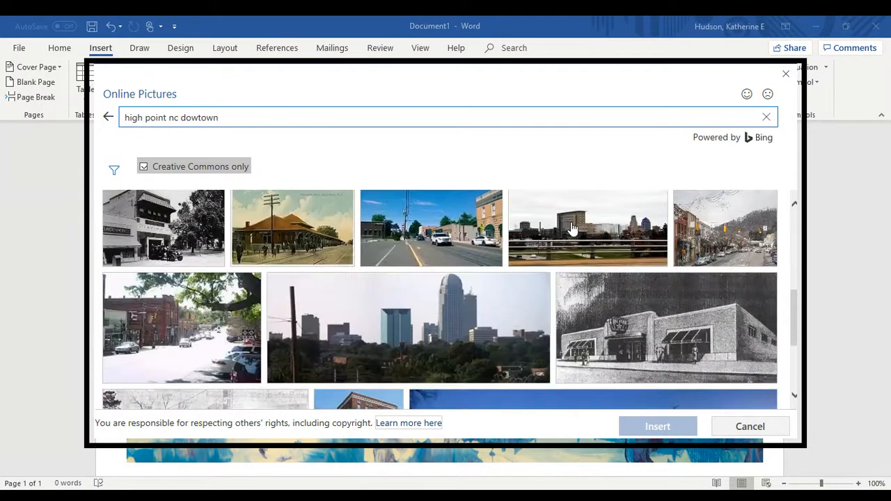
{"action": "scroll", "coordinate": [571, 228], "scroll_direction": "down", "scroll_amount": 3}
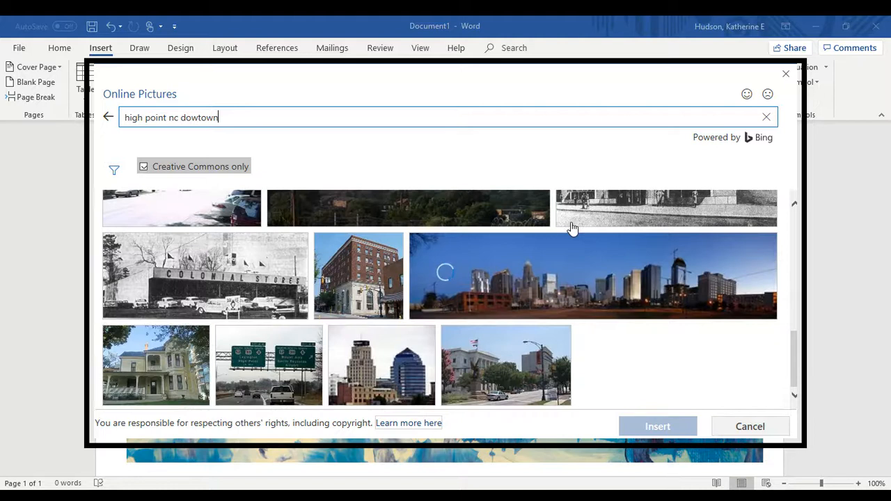
{"action": "scroll", "coordinate": [570, 229], "scroll_direction": "down", "scroll_amount": 8}
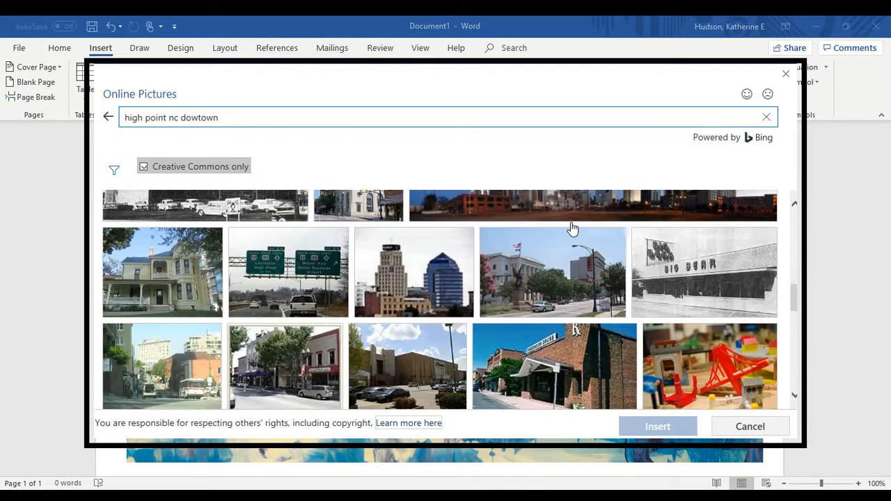
{"action": "scroll", "coordinate": [571, 228], "scroll_direction": "down", "scroll_amount": 3}
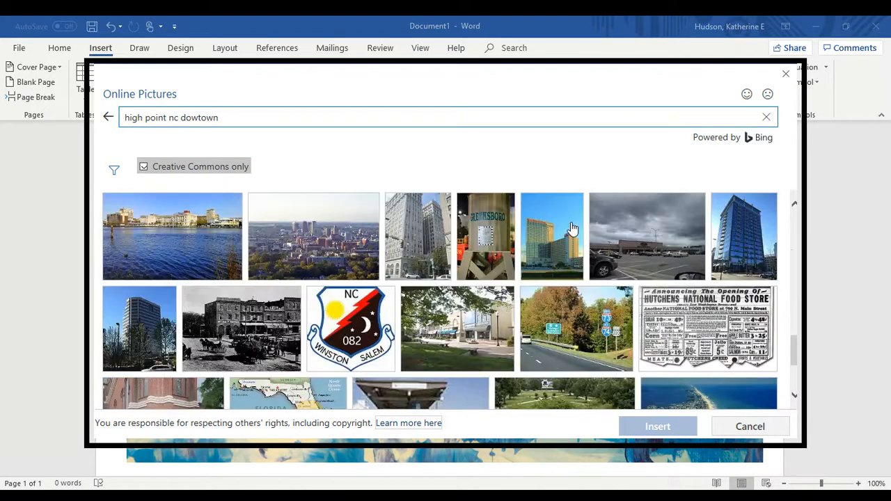
{"action": "scroll", "coordinate": [570, 228], "scroll_direction": "up", "scroll_amount": 2}
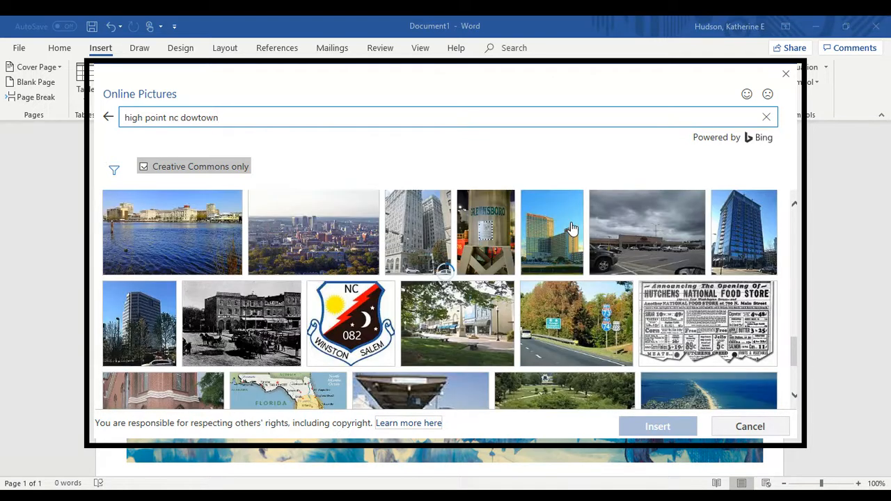
{"action": "scroll", "coordinate": [571, 228], "scroll_direction": "up", "scroll_amount": 4}
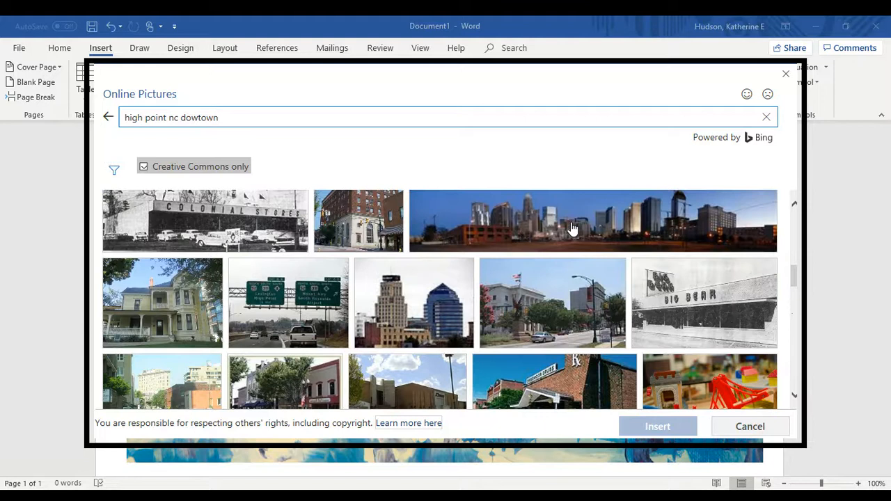
{"action": "scroll", "coordinate": [571, 229], "scroll_direction": "up", "scroll_amount": 5}
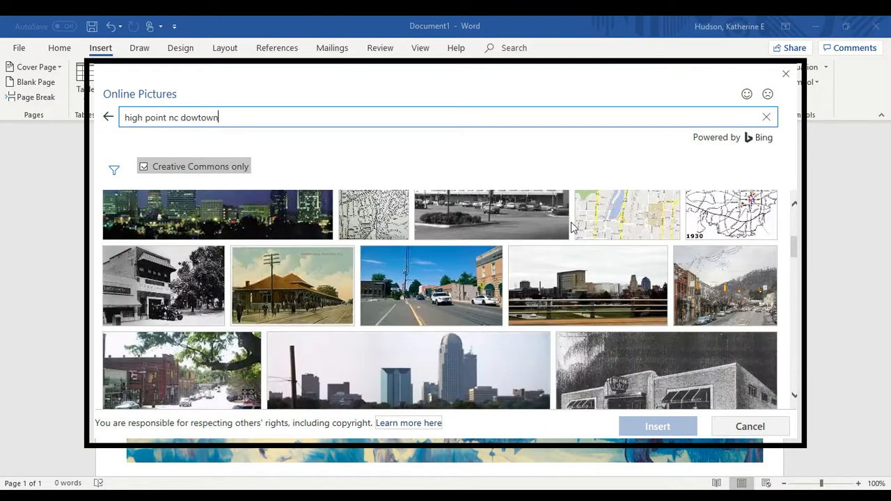
{"action": "scroll", "coordinate": [570, 229], "scroll_direction": "up", "scroll_amount": 2}
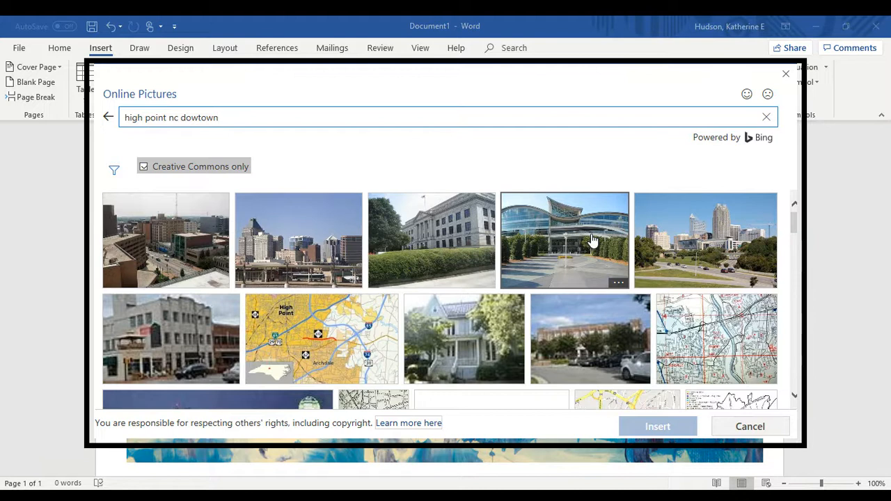
{"action": "left_click", "coordinate": [592, 237]}
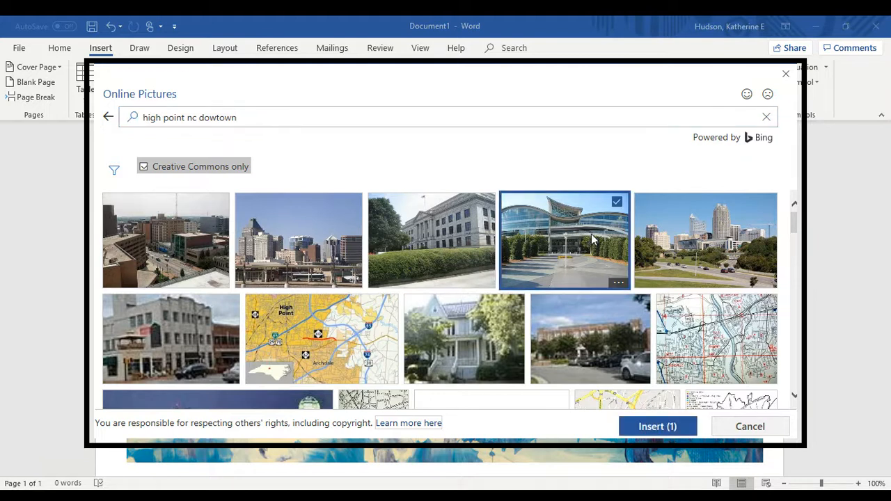
{"action": "left_click", "coordinate": [652, 438]}
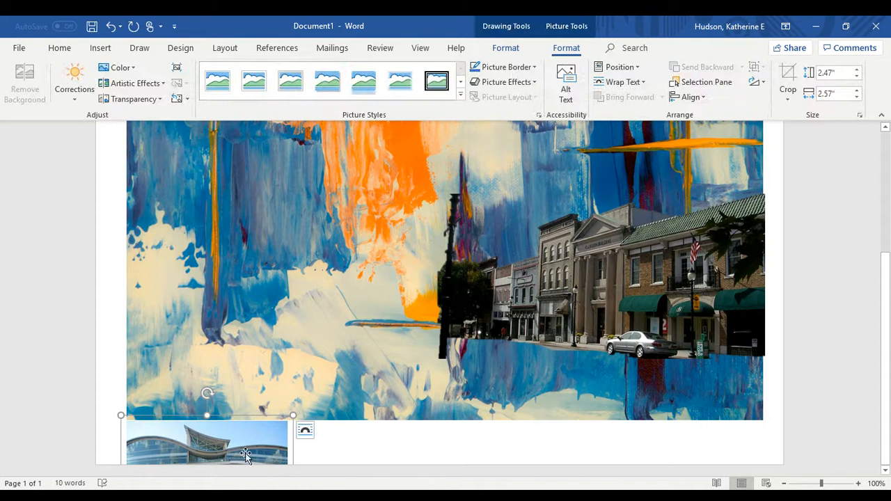
Give the building photo Square text wrapping
{"action": "left_click", "coordinate": [304, 432]}
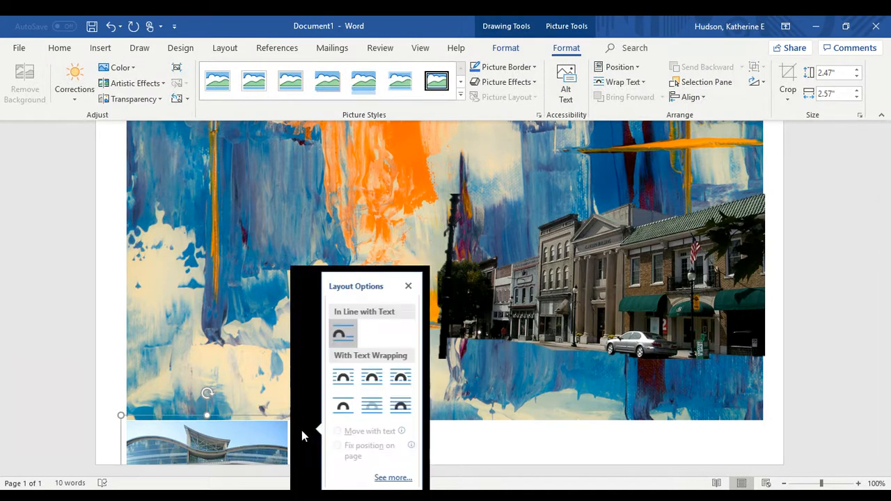
{"action": "left_click", "coordinate": [346, 378]}
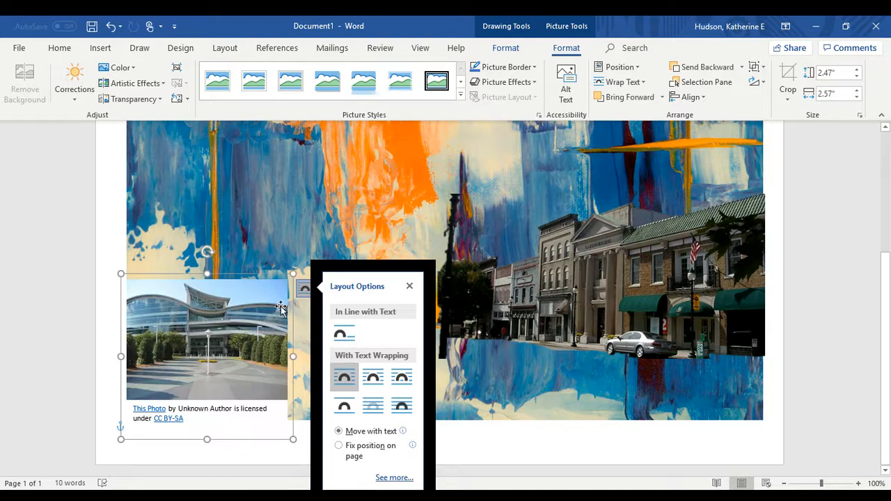
{"action": "left_click", "coordinate": [312, 365]}
Place the photo and its caption group over the left side of the painting
{"action": "mouse_move", "coordinate": [217, 332]}
{"action": "left_mouse_down"}
{"action": "mouse_move", "coordinate": [304, 241]}
{"action": "mouse_move", "coordinate": [268, 240]}
{"action": "left_mouse_up"}
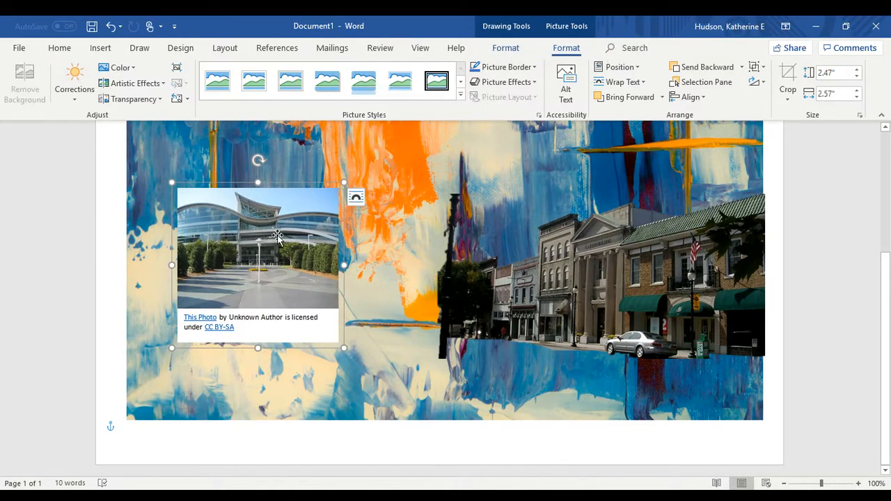
{"action": "left_click", "coordinate": [282, 277]}
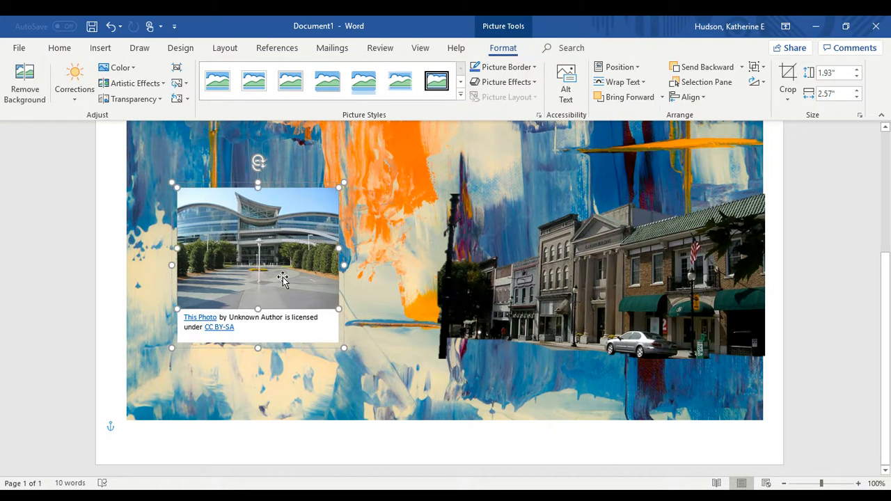
{"action": "left_click_drag", "start_coordinate": [282, 277], "coordinate": [373, 240]}
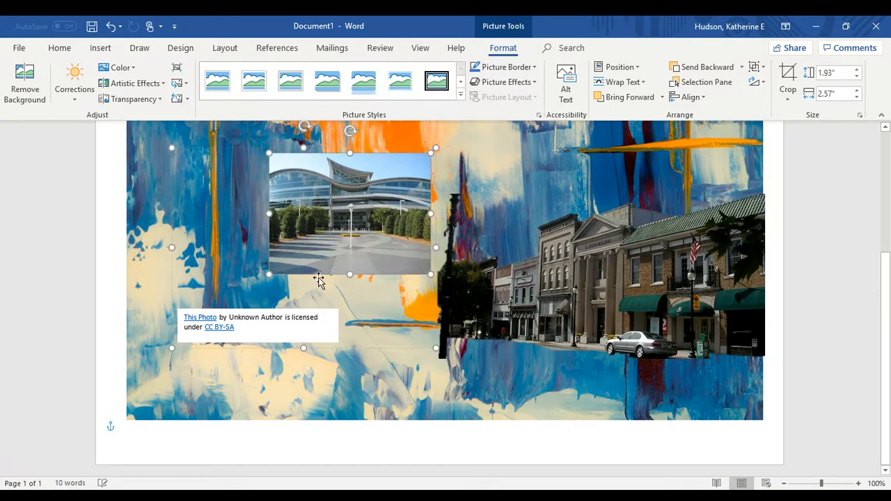
{"action": "left_click", "coordinate": [294, 348]}
{"action": "key", "text": "Delete"}
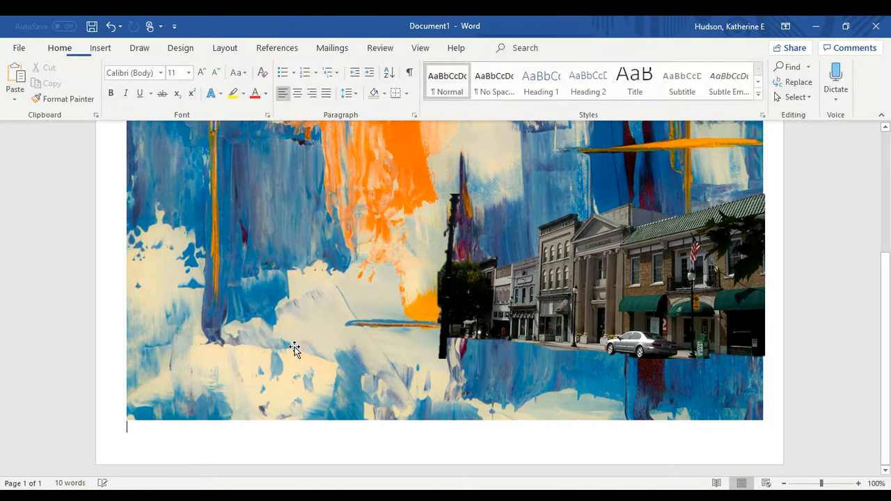
{"action": "left_click", "coordinate": [109, 27]}
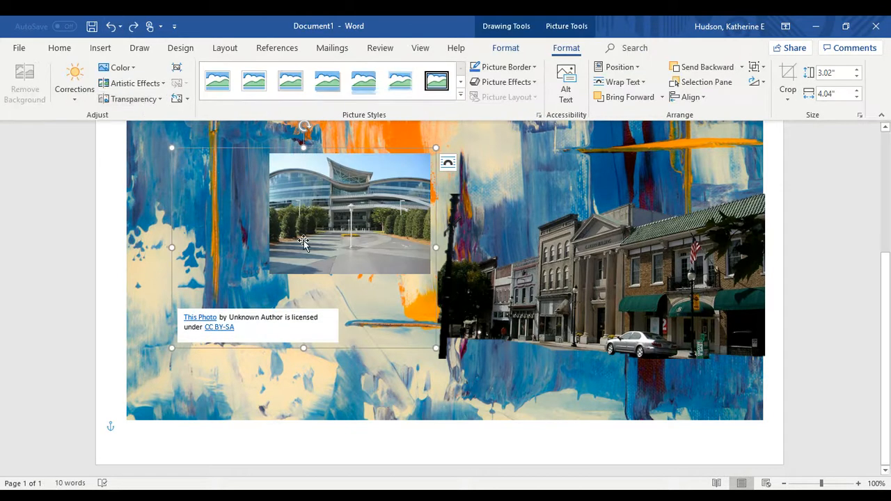
{"action": "left_click_drag", "start_coordinate": [303, 242], "coordinate": [229, 265]}
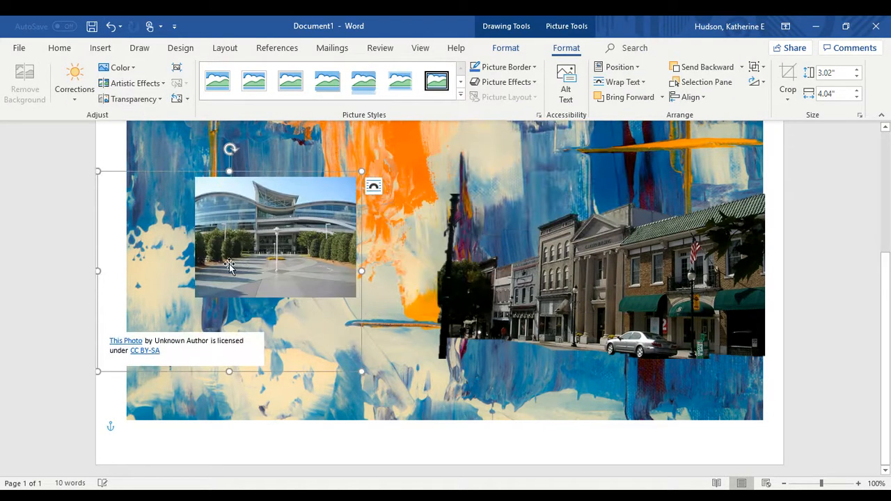
Delete the building photo's credit caption box
{"action": "left_click", "coordinate": [231, 346]}
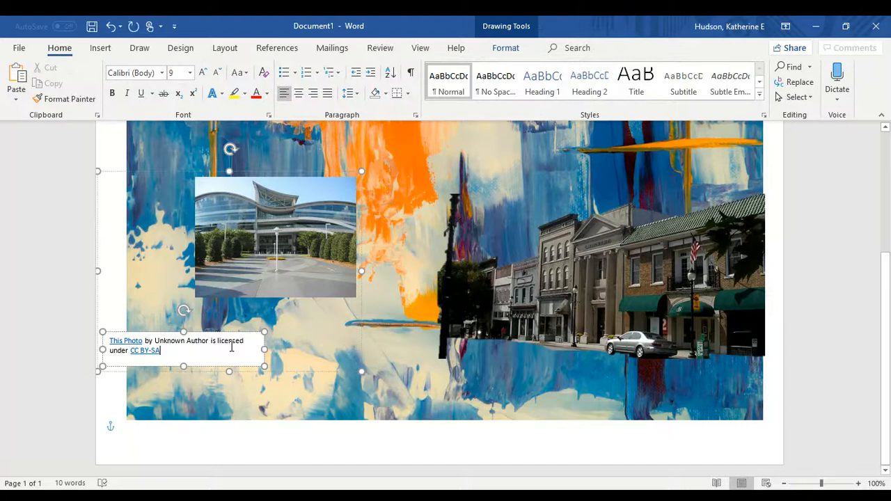
{"action": "left_click", "coordinate": [239, 336]}
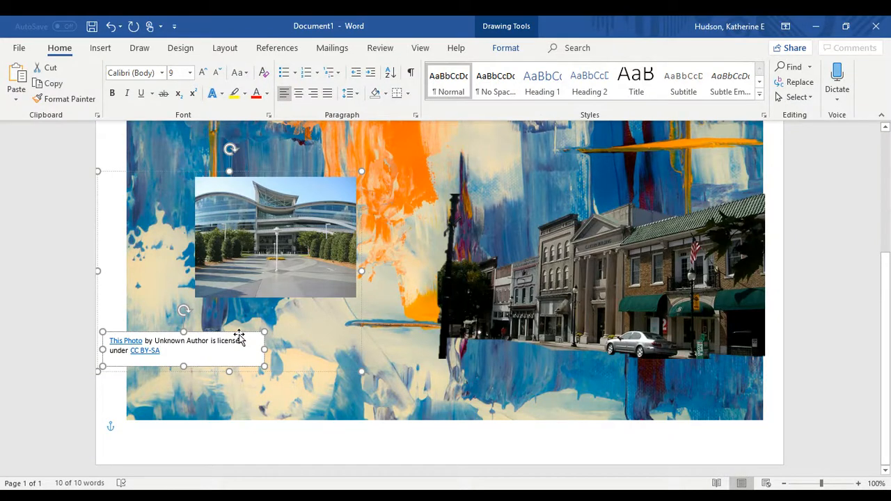
{"action": "key", "text": "Delete"}
Enlarge the building photo to fill the painting's upper-left area
{"action": "left_click_drag", "start_coordinate": [316, 219], "coordinate": [331, 268]}
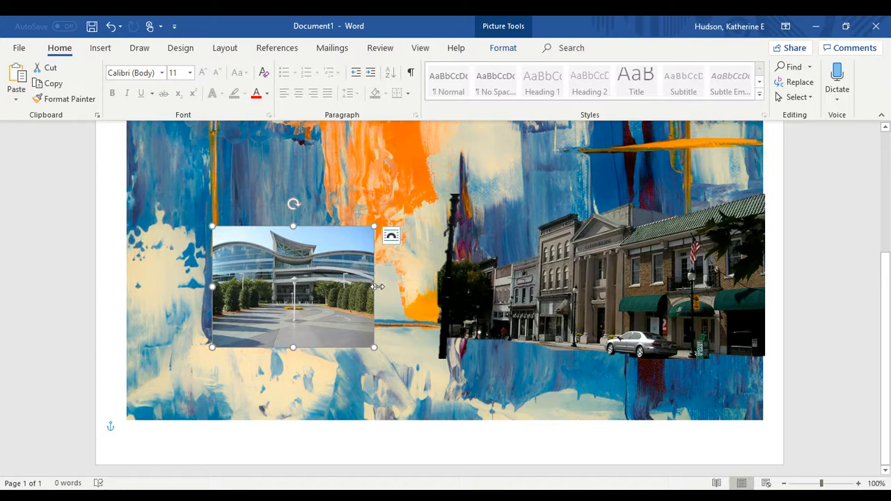
{"action": "left_click_drag", "start_coordinate": [378, 287], "coordinate": [405, 287]}
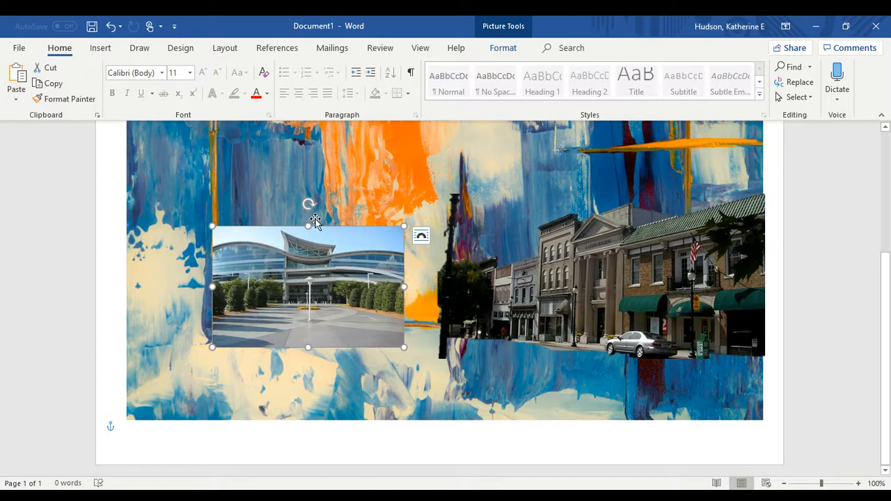
{"action": "left_click_drag", "start_coordinate": [309, 225], "coordinate": [310, 191]}
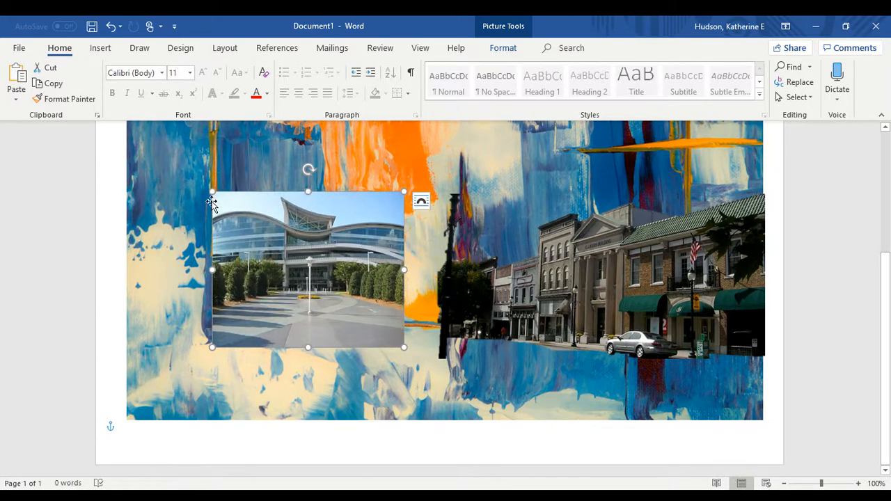
{"action": "left_click_drag", "start_coordinate": [212, 193], "coordinate": [144, 159]}
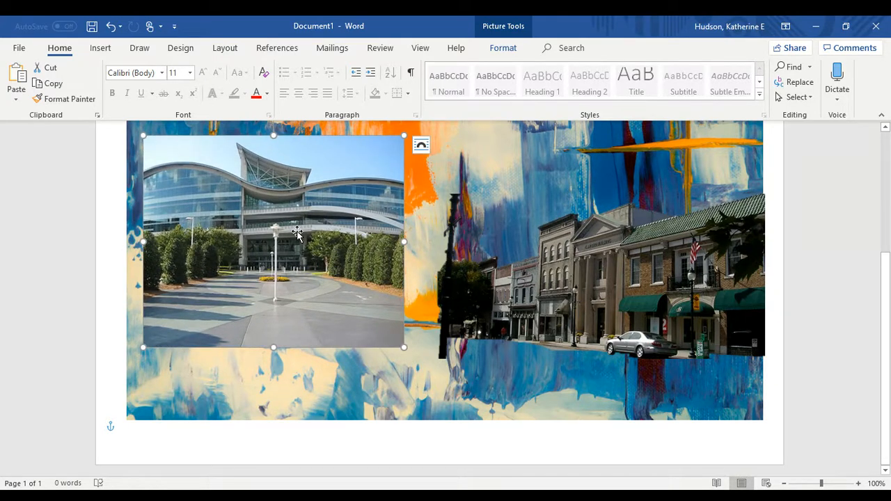
{"action": "left_click", "coordinate": [446, 214]}
{"action": "left_click", "coordinate": [356, 182]}
Start Background Removal on the building photo and mark the building and roofline to keep
{"action": "left_click", "coordinate": [504, 51]}
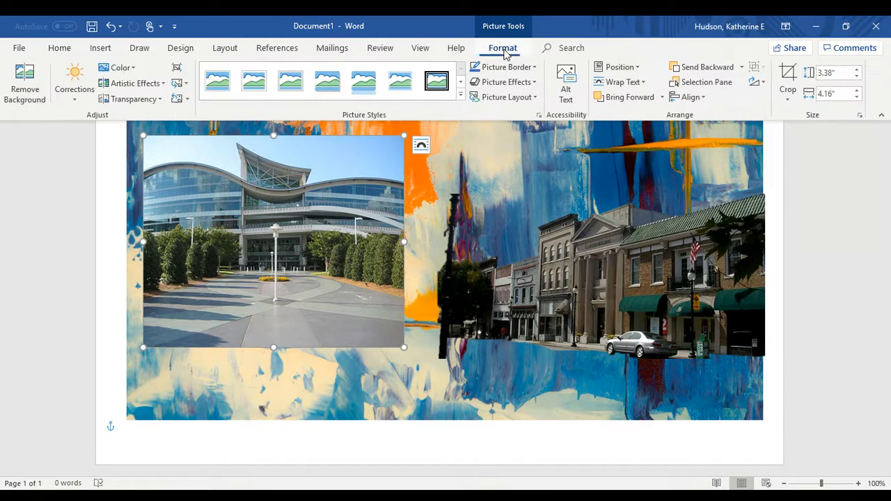
{"action": "left_click", "coordinate": [25, 78]}
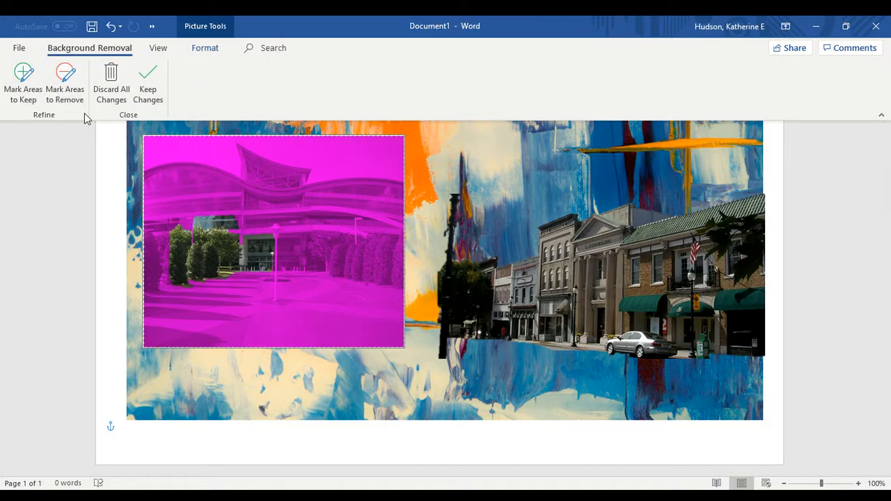
{"action": "left_click", "coordinate": [28, 78]}
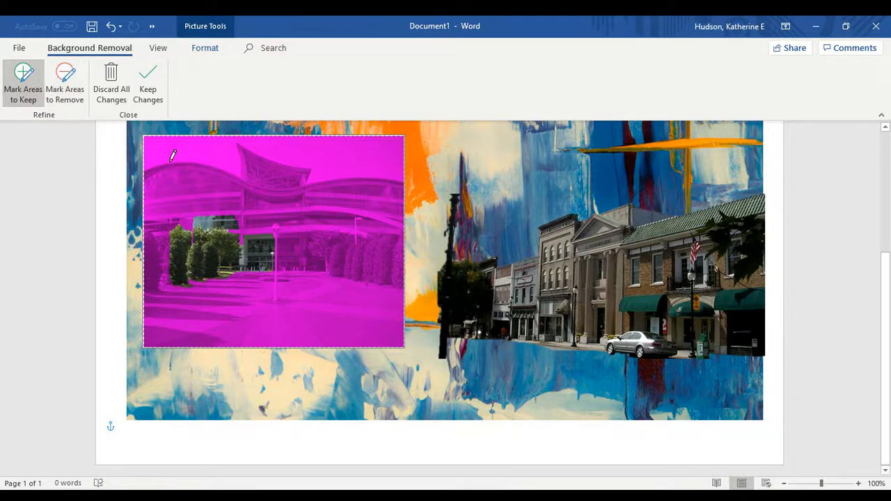
{"action": "mouse_move", "coordinate": [148, 165]}
{"action": "left_mouse_down"}
{"action": "mouse_move", "coordinate": [230, 177]}
{"action": "mouse_move", "coordinate": [239, 144]}
{"action": "left_mouse_up"}
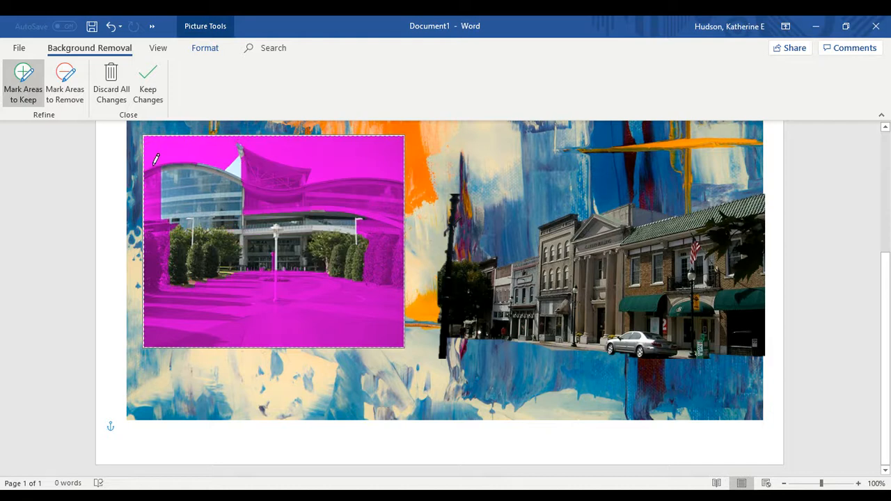
{"action": "mouse_move", "coordinate": [150, 167]}
{"action": "left_mouse_down"}
{"action": "mouse_move", "coordinate": [165, 187]}
{"action": "mouse_move", "coordinate": [212, 207]}
{"action": "mouse_move", "coordinate": [240, 159]}
{"action": "mouse_move", "coordinate": [276, 155]}
{"action": "mouse_move", "coordinate": [316, 182]}
{"action": "mouse_move", "coordinate": [383, 171]}
{"action": "mouse_move", "coordinate": [398, 205]}
{"action": "mouse_move", "coordinate": [397, 263]}
{"action": "mouse_move", "coordinate": [373, 277]}
{"action": "mouse_move", "coordinate": [307, 264]}
{"action": "mouse_move", "coordinate": [228, 276]}
{"action": "mouse_move", "coordinate": [148, 272]}
{"action": "mouse_move", "coordinate": [147, 158]}
{"action": "left_mouse_up"}
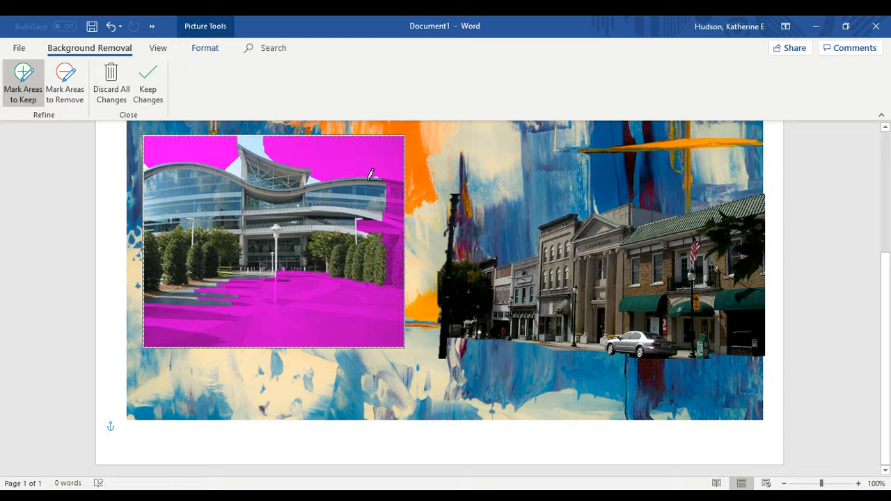
{"action": "left_click_drag", "start_coordinate": [376, 176], "coordinate": [414, 180]}
{"action": "mouse_move", "coordinate": [411, 214]}
{"action": "left_mouse_down"}
{"action": "mouse_move", "coordinate": [389, 282]}
{"action": "mouse_move", "coordinate": [352, 222]}
{"action": "mouse_move", "coordinate": [381, 174]}
{"action": "left_mouse_up"}
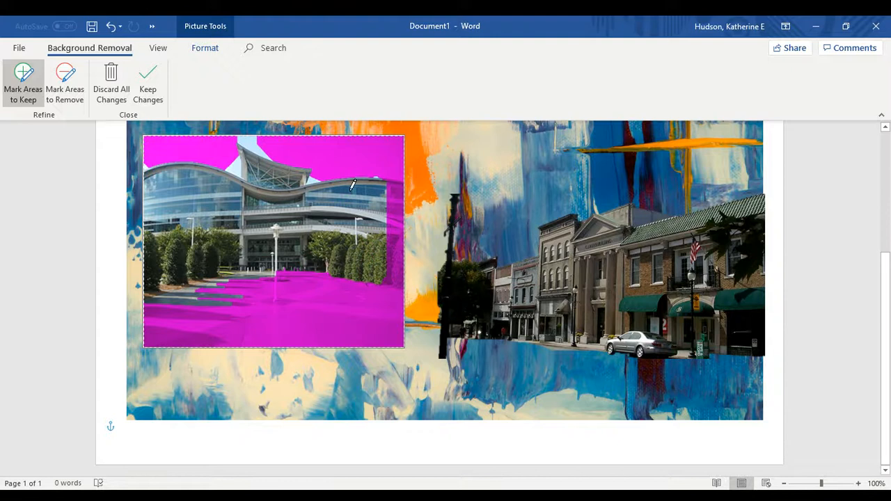
Mark the sky and paved walkway for removal, keep the trees and right edge, and apply
{"action": "left_click", "coordinate": [66, 81]}
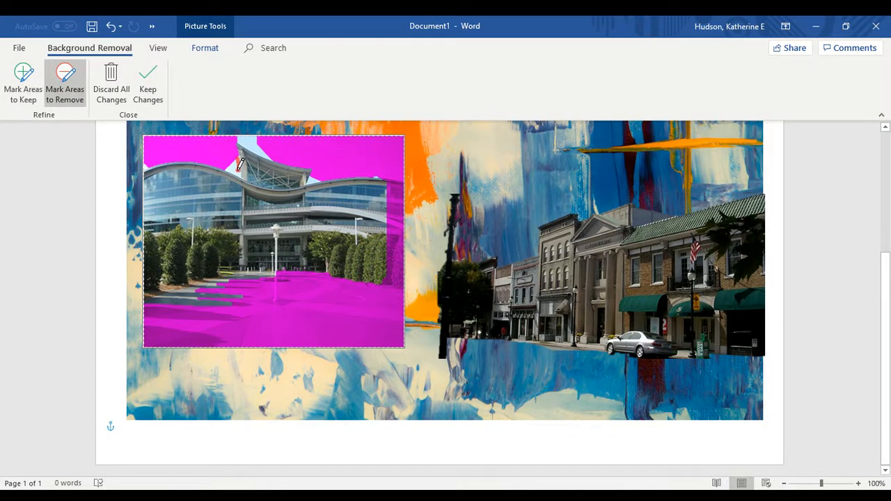
{"action": "mouse_move", "coordinate": [238, 169]}
{"action": "left_mouse_down"}
{"action": "mouse_move", "coordinate": [233, 162]}
{"action": "mouse_move", "coordinate": [258, 139]}
{"action": "mouse_move", "coordinate": [283, 147]}
{"action": "mouse_move", "coordinate": [247, 133]}
{"action": "mouse_move", "coordinate": [282, 150]}
{"action": "mouse_move", "coordinate": [240, 163]}
{"action": "left_mouse_up"}
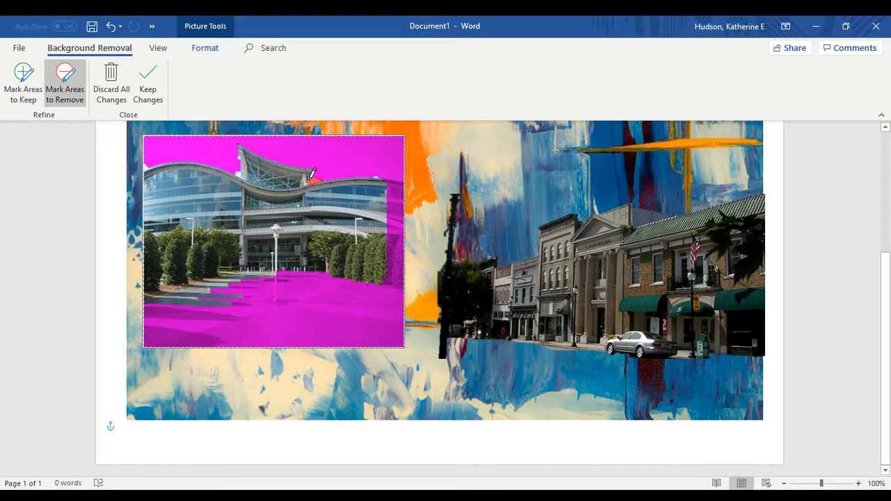
{"action": "mouse_move", "coordinate": [311, 177]}
{"action": "left_mouse_down"}
{"action": "mouse_move", "coordinate": [328, 179]}
{"action": "mouse_move", "coordinate": [313, 178]}
{"action": "left_mouse_up"}
{"action": "mouse_move", "coordinate": [188, 277]}
{"action": "left_mouse_down"}
{"action": "mouse_move", "coordinate": [249, 262]}
{"action": "mouse_move", "coordinate": [234, 288]}
{"action": "left_mouse_up"}
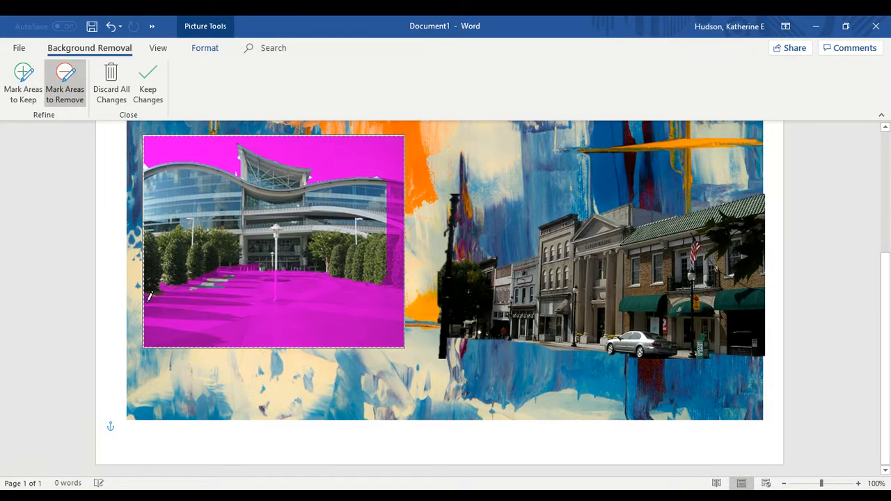
{"action": "left_click_drag", "start_coordinate": [202, 274], "coordinate": [240, 261]}
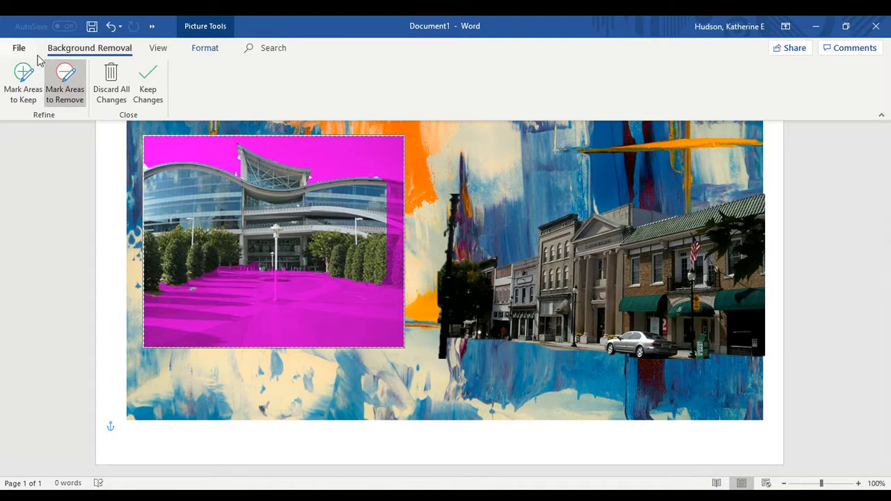
{"action": "left_click", "coordinate": [23, 80]}
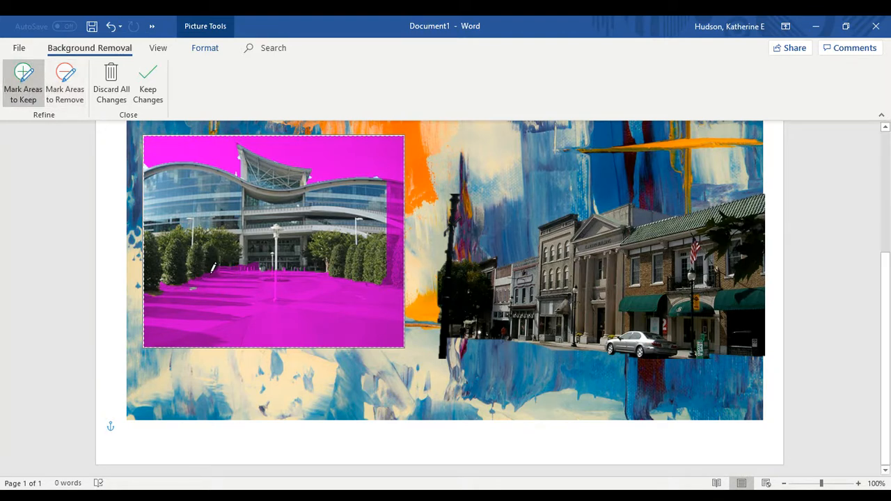
{"action": "mouse_move", "coordinate": [212, 270]}
{"action": "left_mouse_down"}
{"action": "mouse_move", "coordinate": [273, 250]}
{"action": "mouse_move", "coordinate": [334, 248]}
{"action": "mouse_move", "coordinate": [299, 267]}
{"action": "mouse_move", "coordinate": [206, 267]}
{"action": "left_mouse_up"}
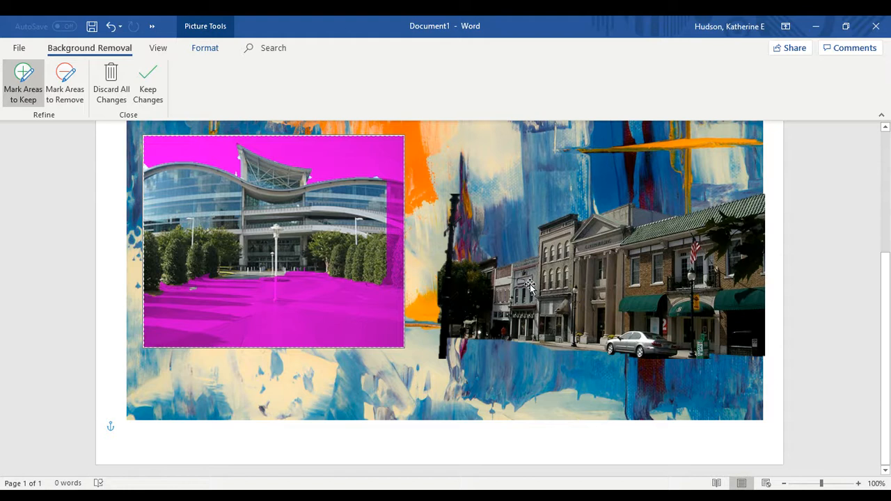
{"action": "mouse_move", "coordinate": [386, 182]}
{"action": "left_mouse_down"}
{"action": "mouse_move", "coordinate": [394, 271]}
{"action": "mouse_move", "coordinate": [393, 228]}
{"action": "left_mouse_up"}
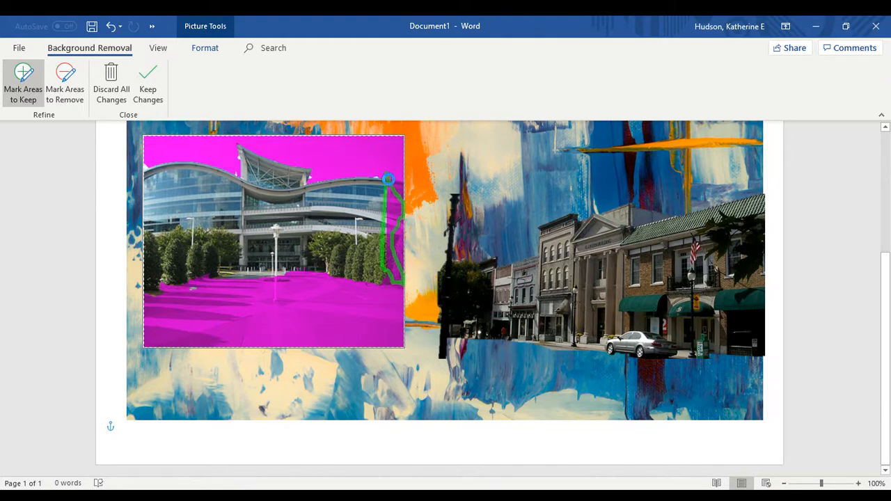
{"action": "left_click", "coordinate": [431, 202]}
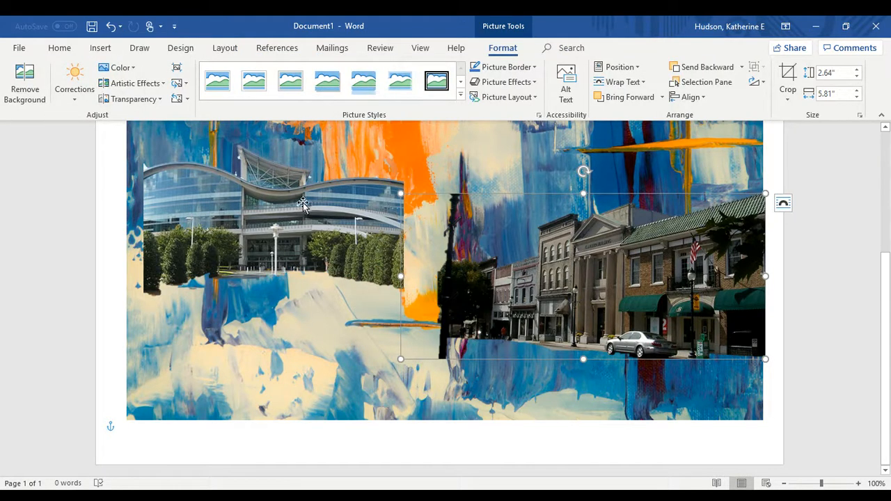
Crop the empty bottom off the building cut-out to 2.54" by 4.16" and move it higher
{"action": "left_click_drag", "start_coordinate": [296, 205], "coordinate": [279, 332]}
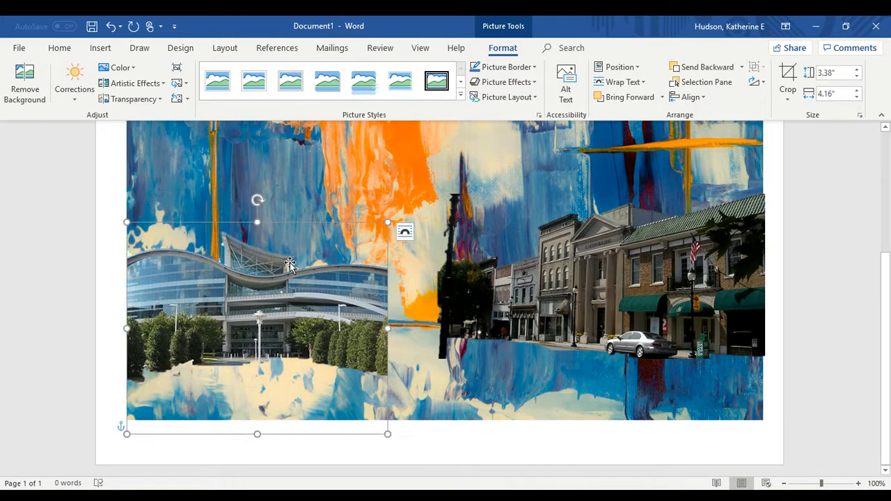
{"action": "right_click", "coordinate": [303, 388]}
{"action": "left_click", "coordinate": [346, 412]}
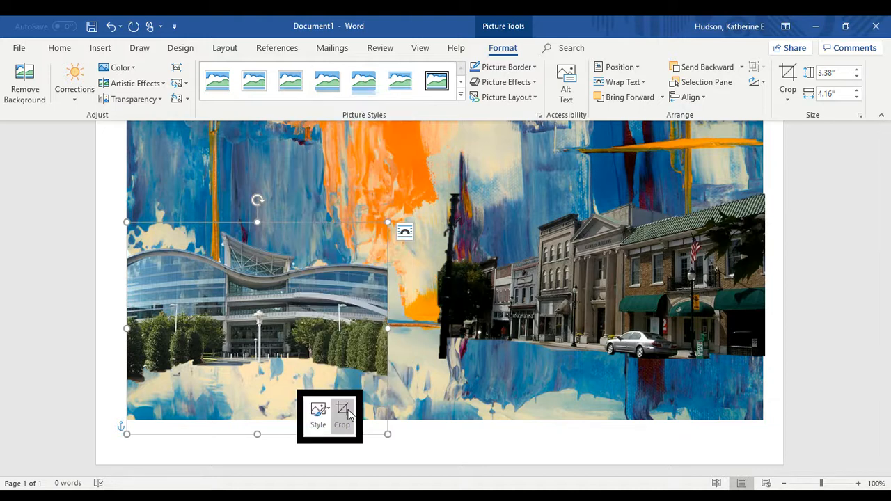
{"action": "left_click", "coordinate": [347, 412]}
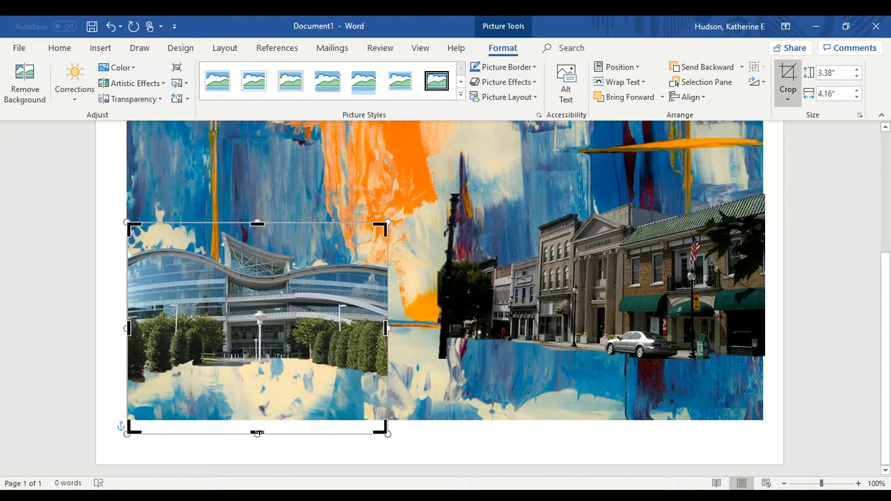
{"action": "left_click_drag", "start_coordinate": [256, 431], "coordinate": [261, 379]}
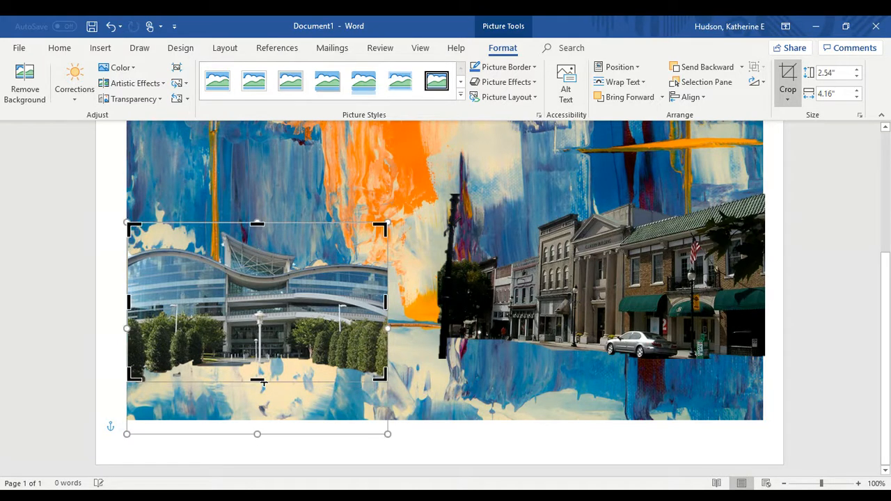
{"action": "left_click", "coordinate": [388, 184]}
{"action": "left_click_drag", "start_coordinate": [302, 288], "coordinate": [305, 241]}
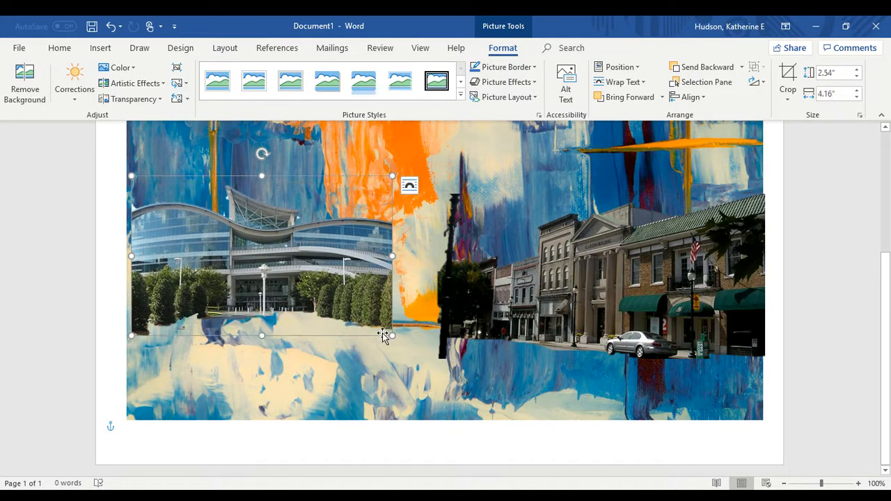
Enlarge and widen the building cut-out until it meets the street scene
{"action": "left_click_drag", "start_coordinate": [393, 335], "coordinate": [440, 355]}
{"action": "left_click_drag", "start_coordinate": [322, 276], "coordinate": [316, 254]}
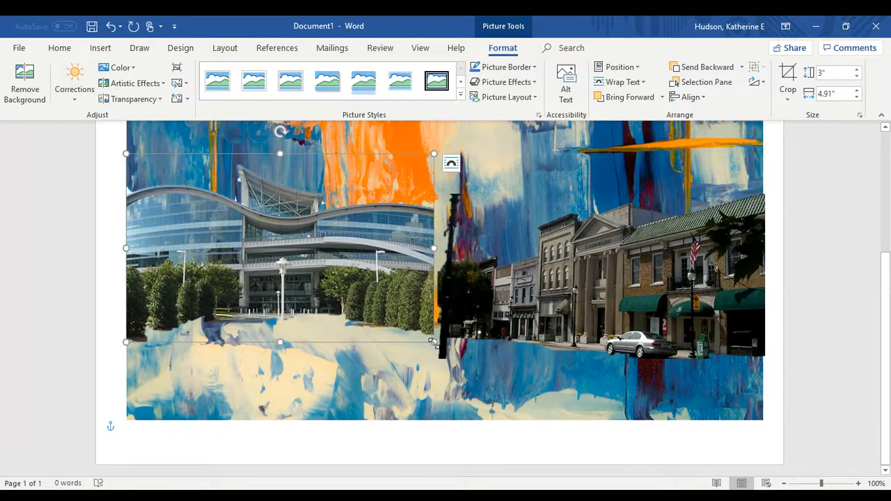
{"action": "left_click_drag", "start_coordinate": [433, 342], "coordinate": [439, 345]}
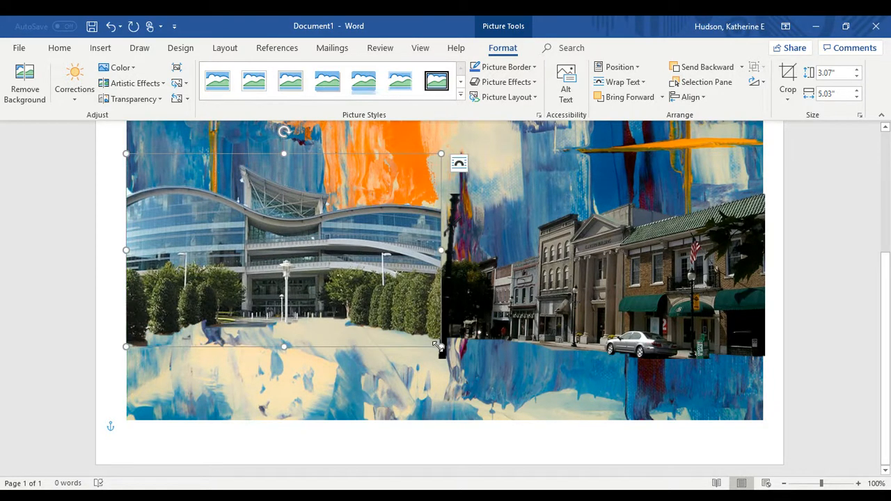
{"action": "left_click", "coordinate": [499, 282]}
{"action": "left_click_drag", "start_coordinate": [499, 284], "coordinate": [501, 289]}
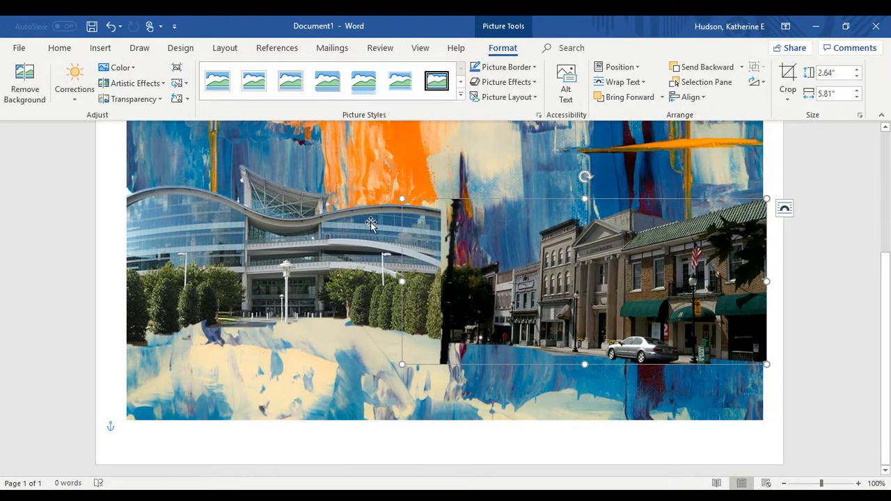
{"action": "left_click", "coordinate": [385, 249]}
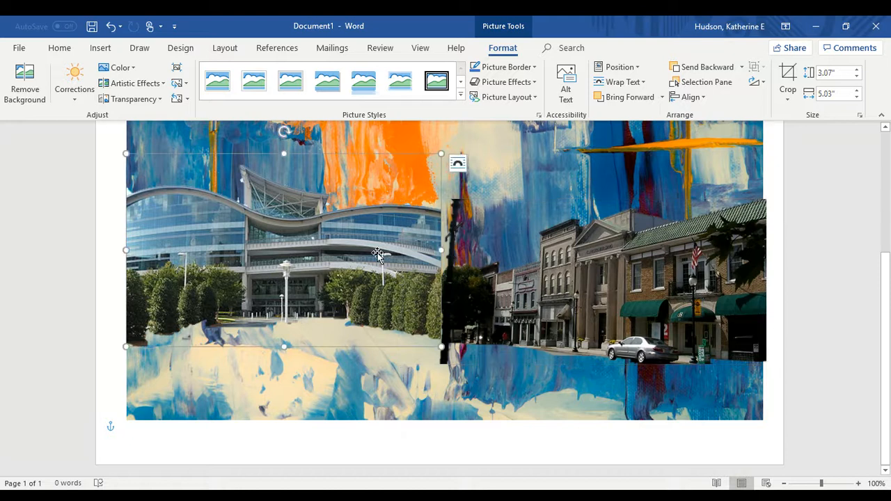
{"action": "left_click_drag", "start_coordinate": [438, 252], "coordinate": [450, 251]}
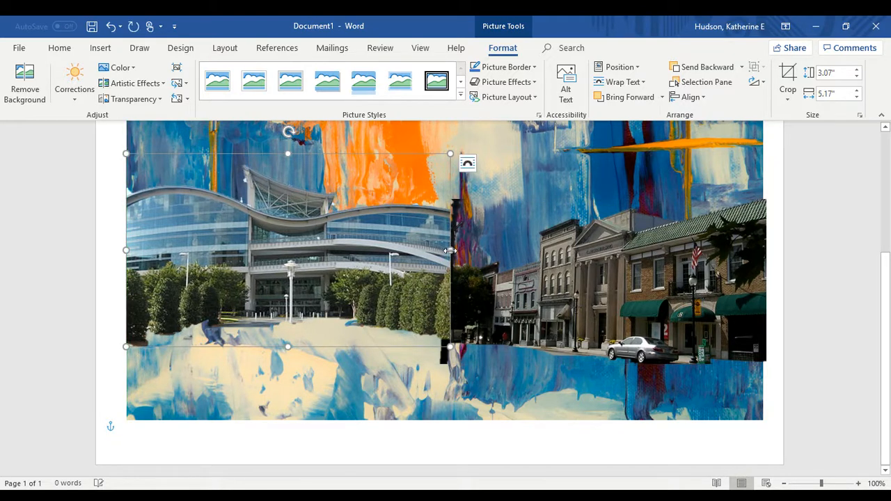
Bring the street picture in front of the building cut-out
{"action": "left_click", "coordinate": [533, 329]}
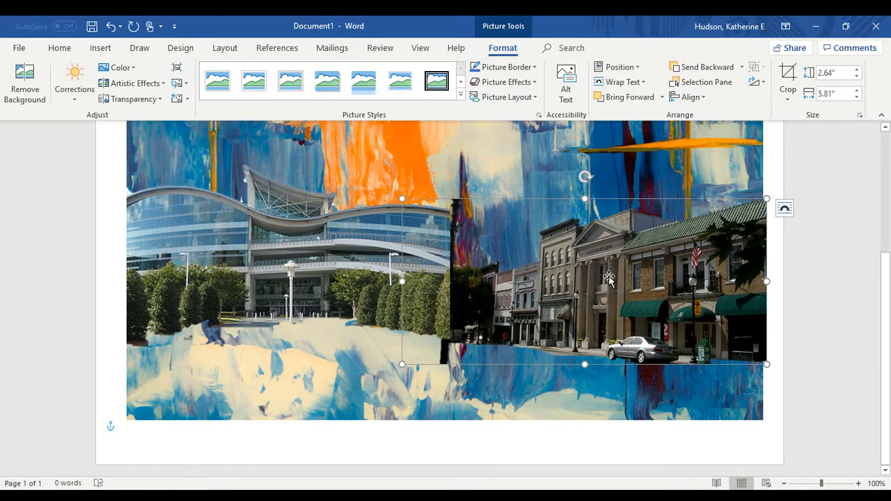
{"action": "left_click", "coordinate": [630, 98]}
{"action": "left_click", "coordinate": [550, 153]}
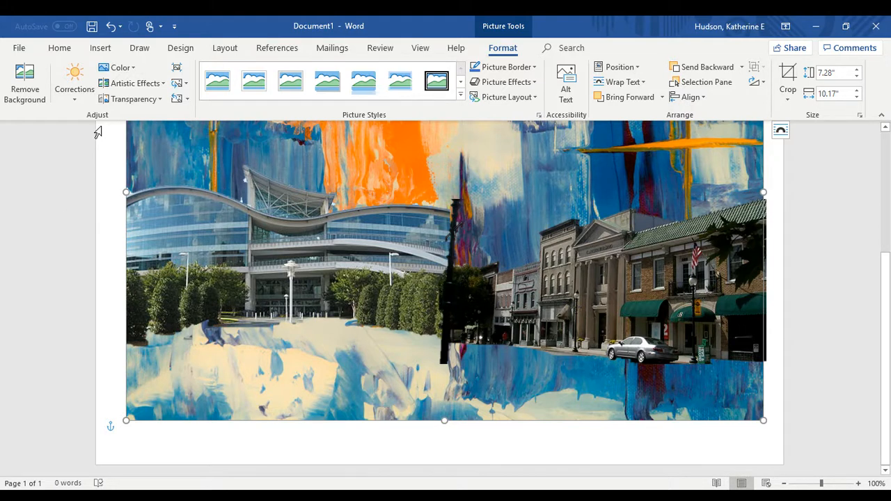
Search Online Pictures for 'people walking' and browse the Creative Commons results
{"action": "left_click", "coordinate": [102, 48]}
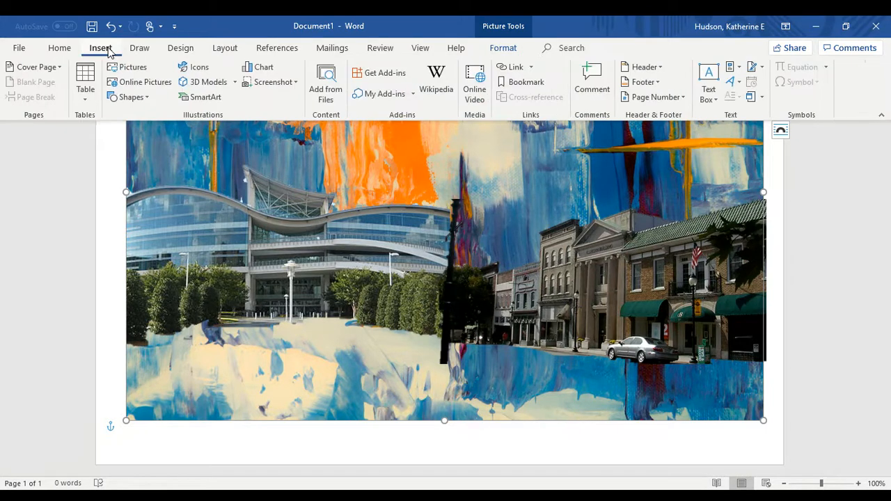
{"action": "left_click", "coordinate": [153, 88]}
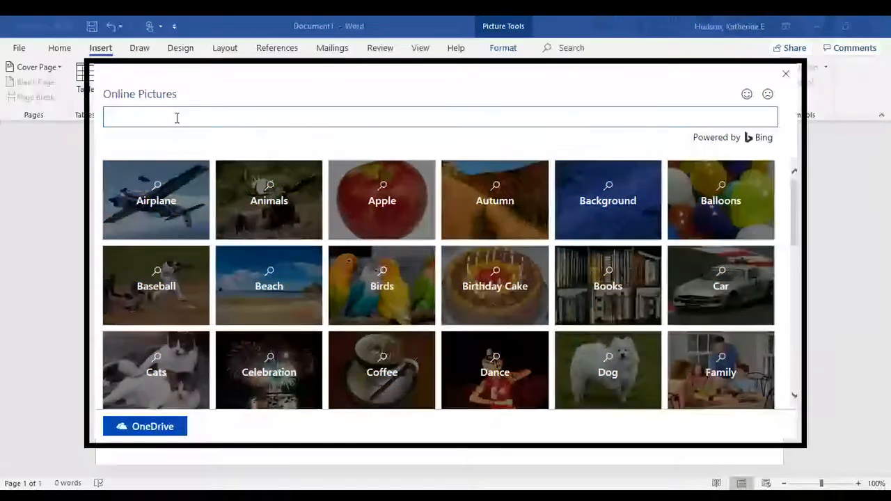
{"action": "type", "text": "people walking"}
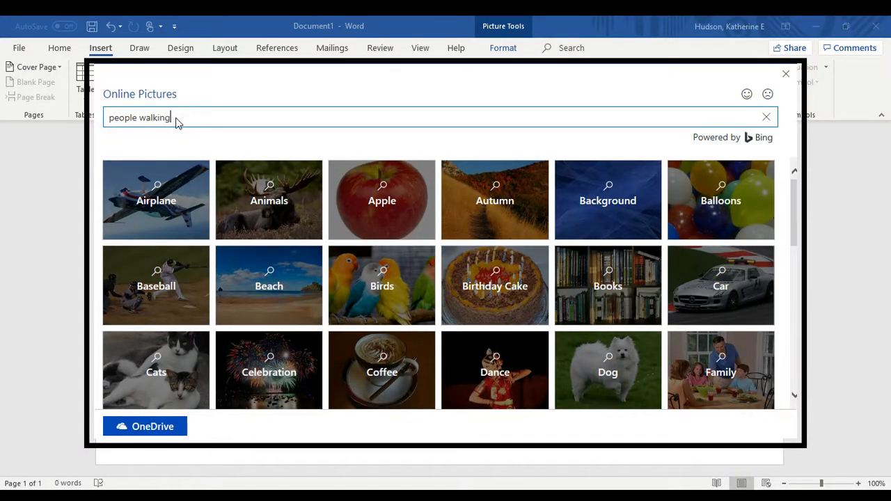
{"action": "key", "text": "Return"}
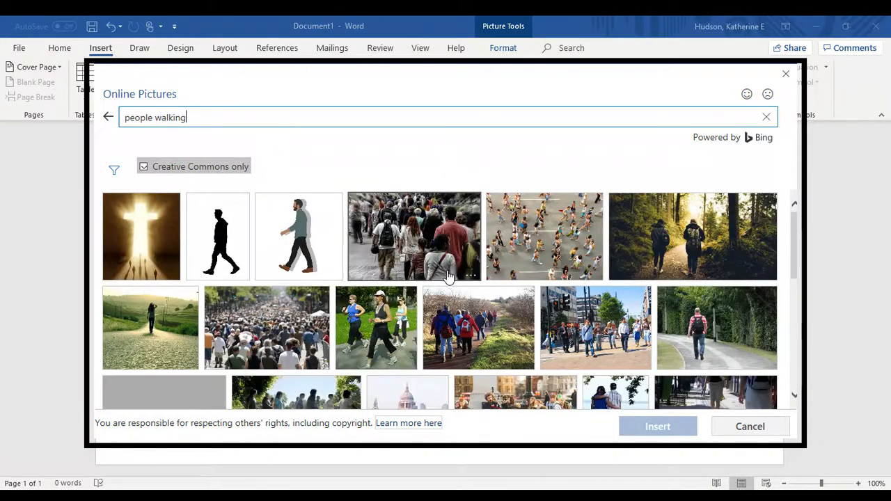
{"action": "scroll", "coordinate": [449, 277], "scroll_direction": "down", "scroll_amount": 2}
{"action": "scroll", "coordinate": [449, 276], "scroll_direction": "down", "scroll_amount": 2}
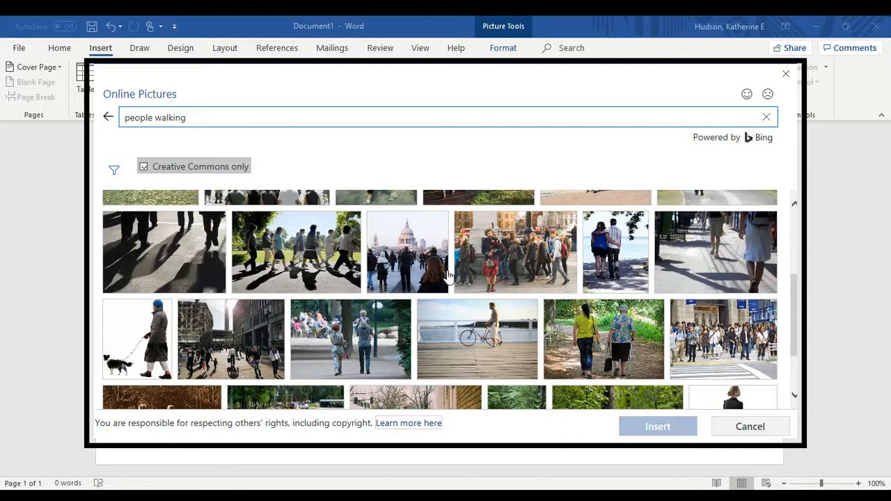
{"action": "scroll", "coordinate": [449, 277], "scroll_direction": "down", "scroll_amount": 2}
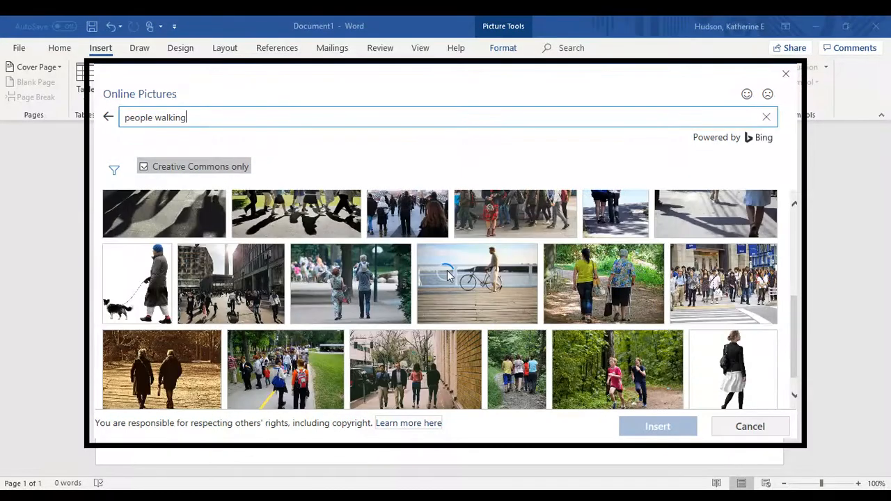
{"action": "scroll", "coordinate": [447, 277], "scroll_direction": "down", "scroll_amount": 1}
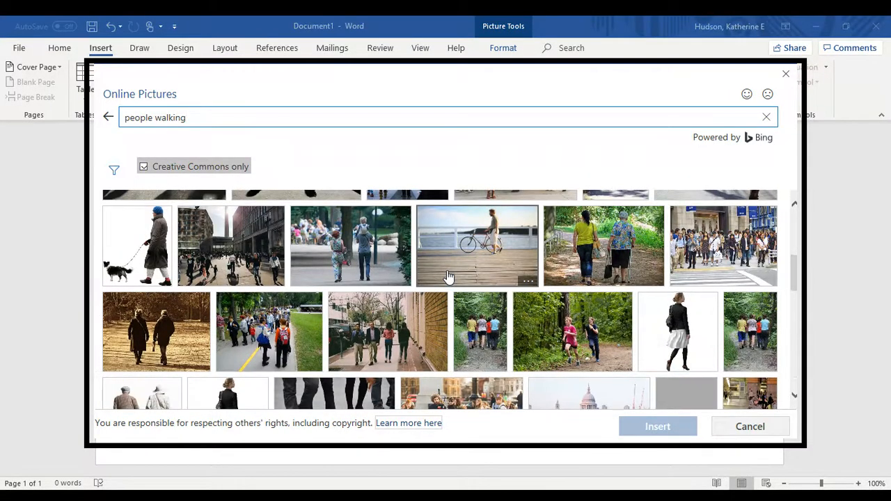
{"action": "scroll", "coordinate": [449, 277], "scroll_direction": "up", "scroll_amount": 3}
{"action": "scroll", "coordinate": [449, 277], "scroll_direction": "down", "scroll_amount": 10}
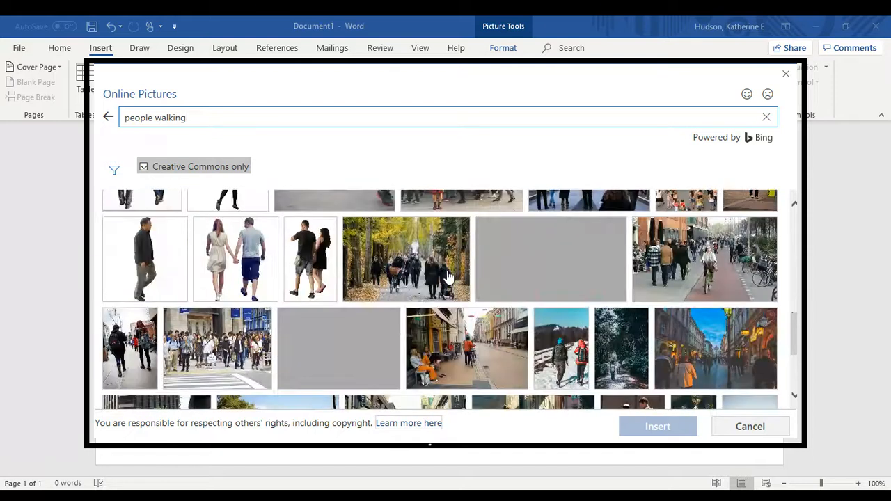
{"action": "scroll", "coordinate": [449, 277], "scroll_direction": "down", "scroll_amount": 3}
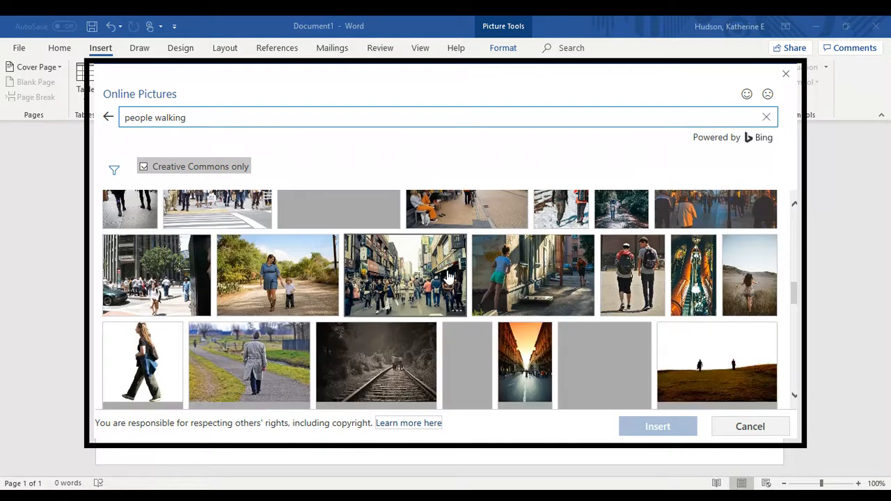
{"action": "scroll", "coordinate": [449, 277], "scroll_direction": "down", "scroll_amount": 3}
{"action": "scroll", "coordinate": [449, 277], "scroll_direction": "up", "scroll_amount": 10}
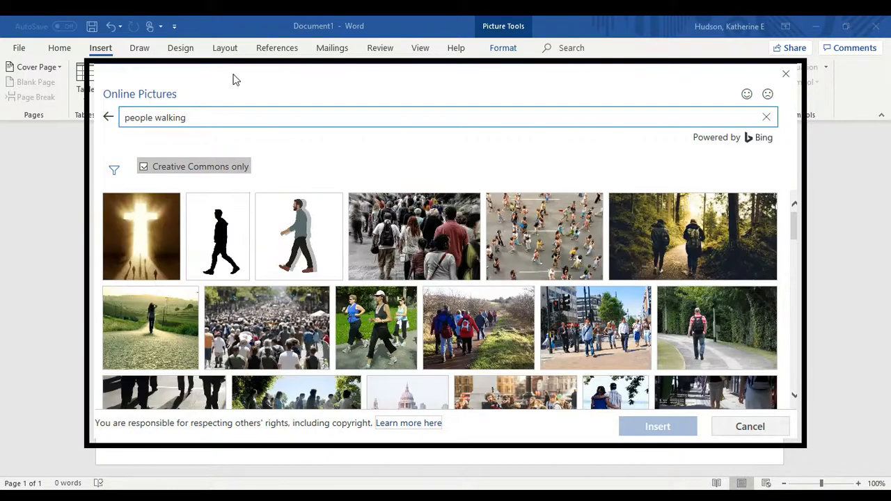
Replace the search query with 'diverse people' and run it
{"action": "triple_click", "coordinate": [194, 118]}
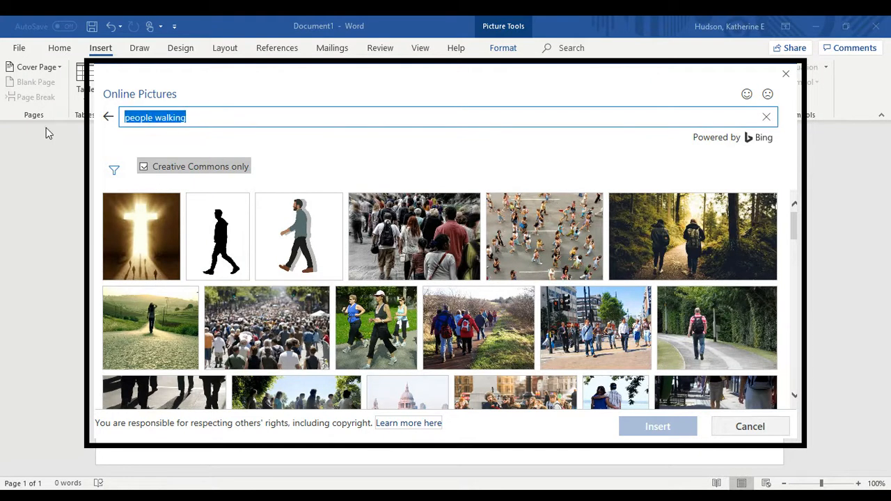
{"action": "type", "text": "diverese"}
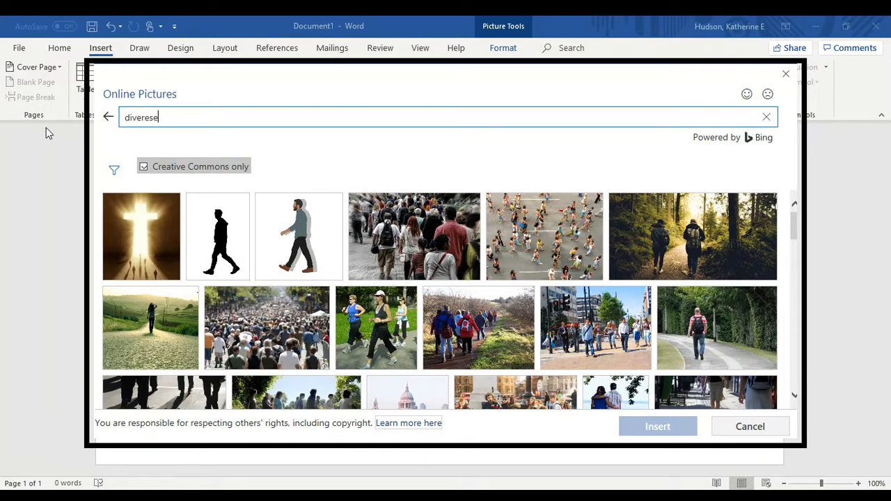
{"action": "key", "text": "BackSpace"}
{"action": "key", "text": "BackSpace"}
{"action": "key", "text": "BackSpace"}
{"action": "type", "text": "se people"}
{"action": "key", "text": "Return"}
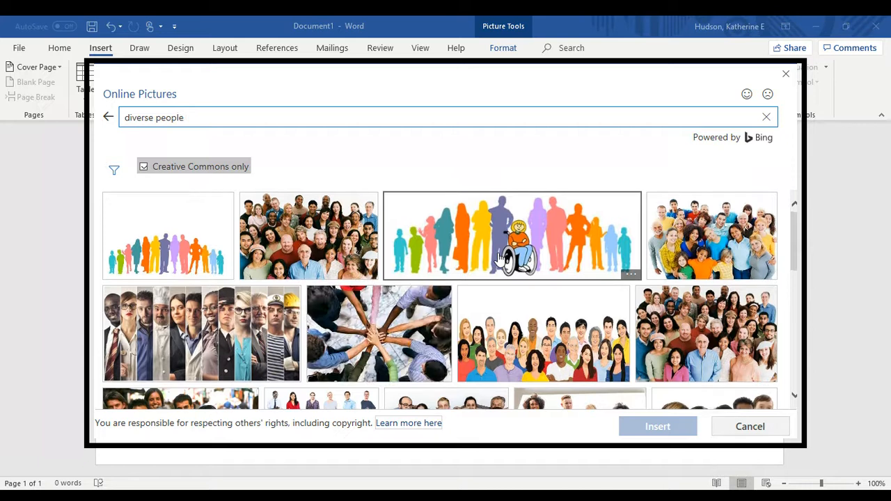
Pick the photo of business people seated in a row from the results
{"action": "scroll", "coordinate": [498, 257], "scroll_direction": "down", "scroll_amount": 2}
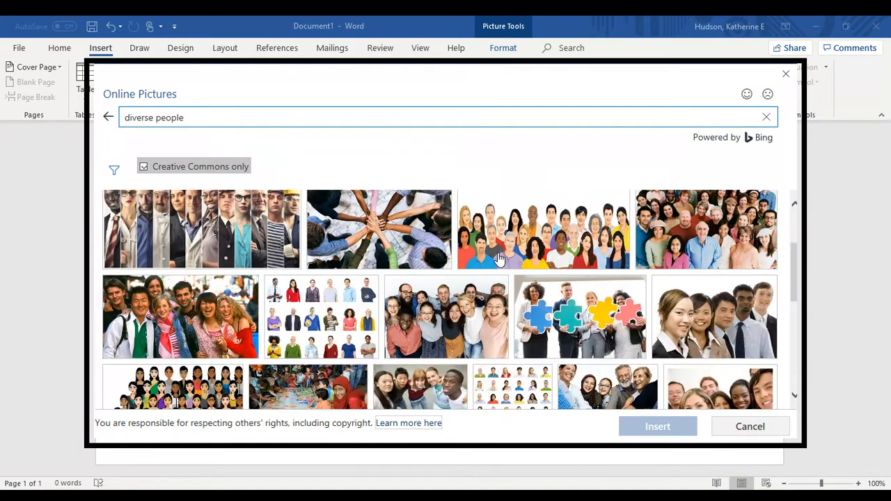
{"action": "scroll", "coordinate": [498, 258], "scroll_direction": "down", "scroll_amount": 2}
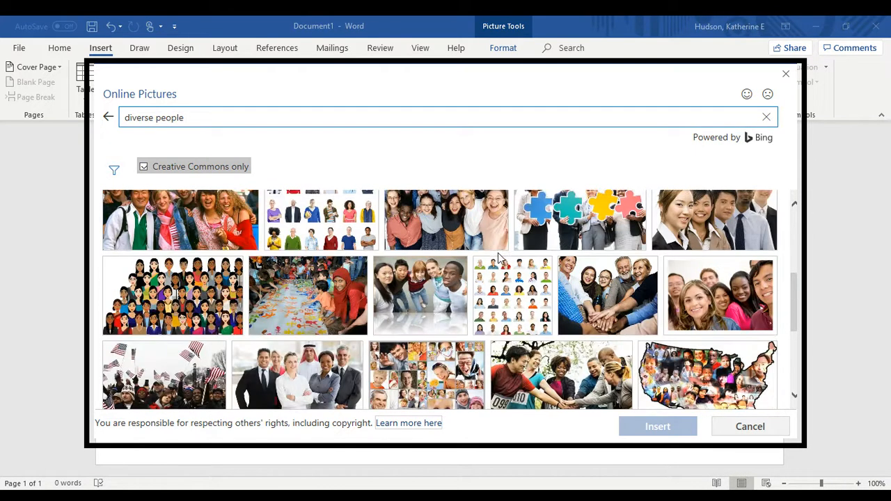
{"action": "scroll", "coordinate": [498, 257], "scroll_direction": "down", "scroll_amount": 3}
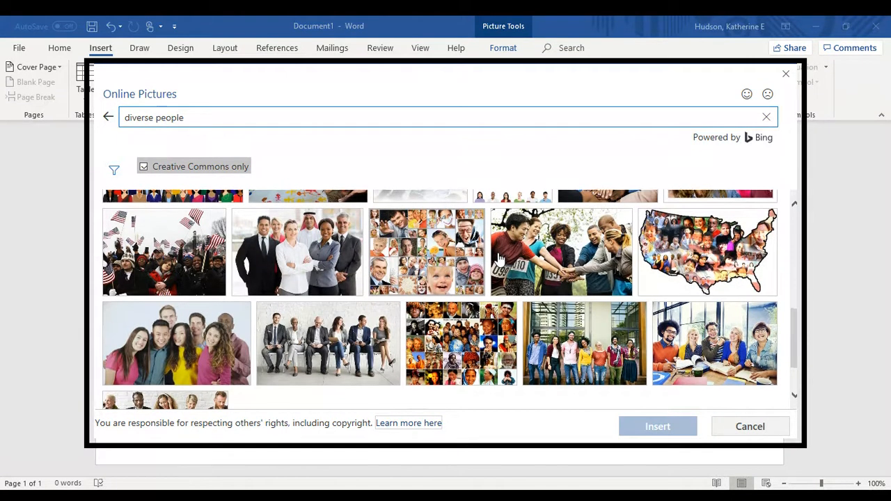
{"action": "scroll", "coordinate": [498, 258], "scroll_direction": "down", "scroll_amount": 2}
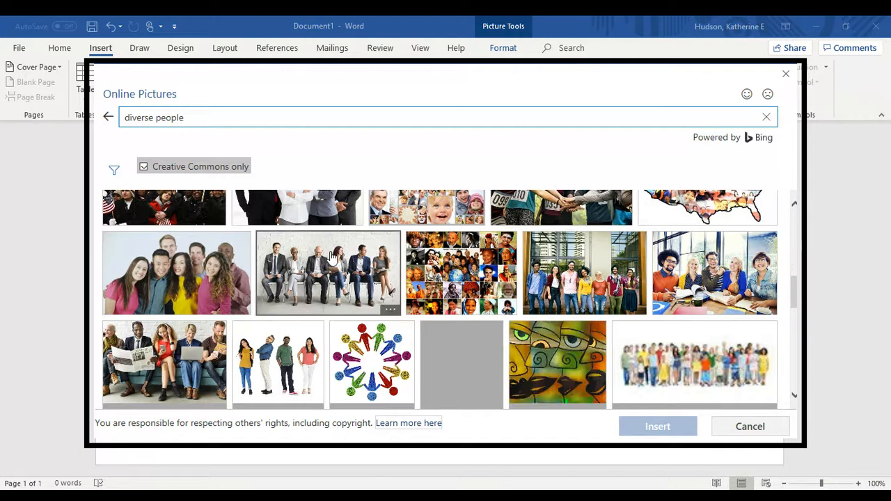
{"action": "scroll", "coordinate": [332, 257], "scroll_direction": "down", "scroll_amount": 3}
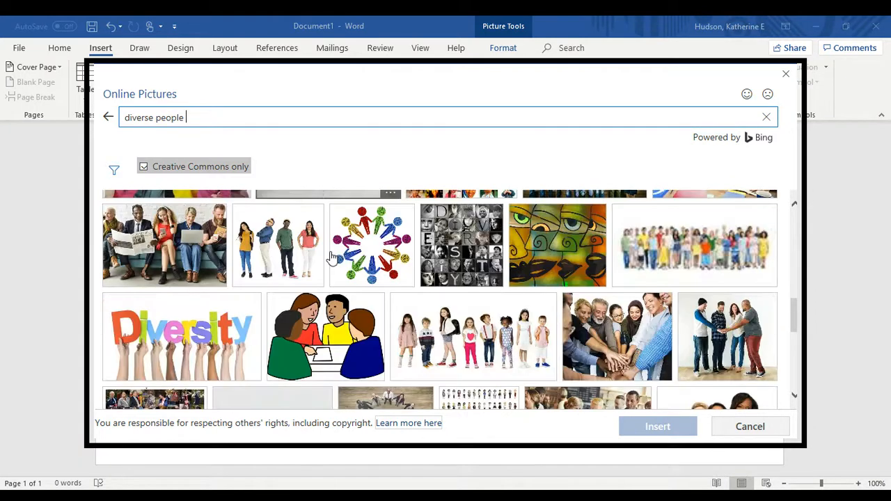
{"action": "scroll", "coordinate": [332, 258], "scroll_direction": "up", "scroll_amount": 3}
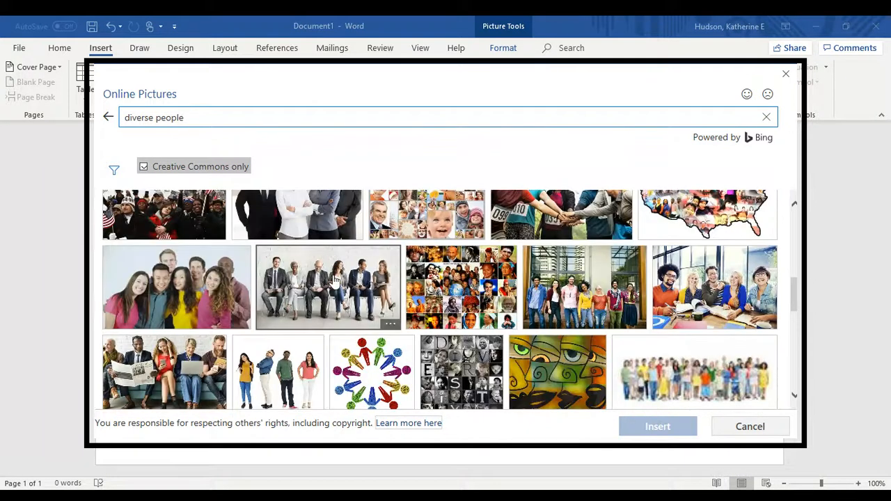
{"action": "left_click", "coordinate": [335, 279]}
Insert the seated business-people photo and give it square text wrapping
{"action": "left_click", "coordinate": [655, 426]}
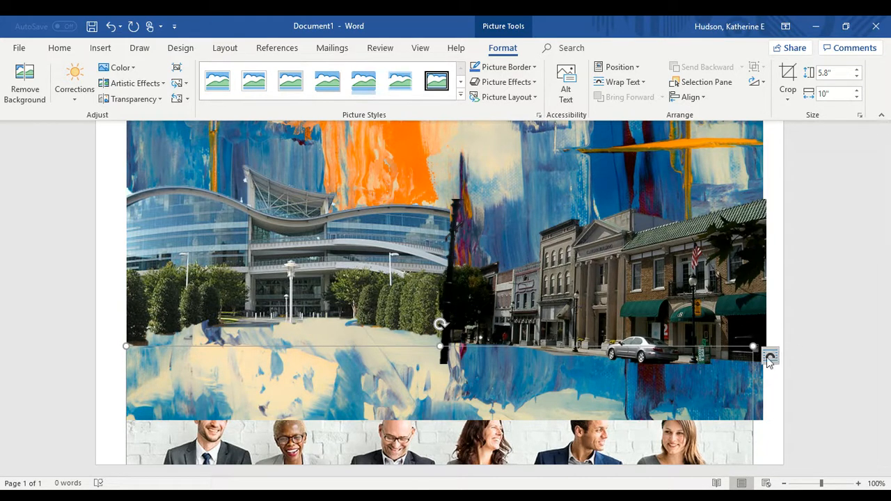
{"action": "left_click", "coordinate": [769, 358]}
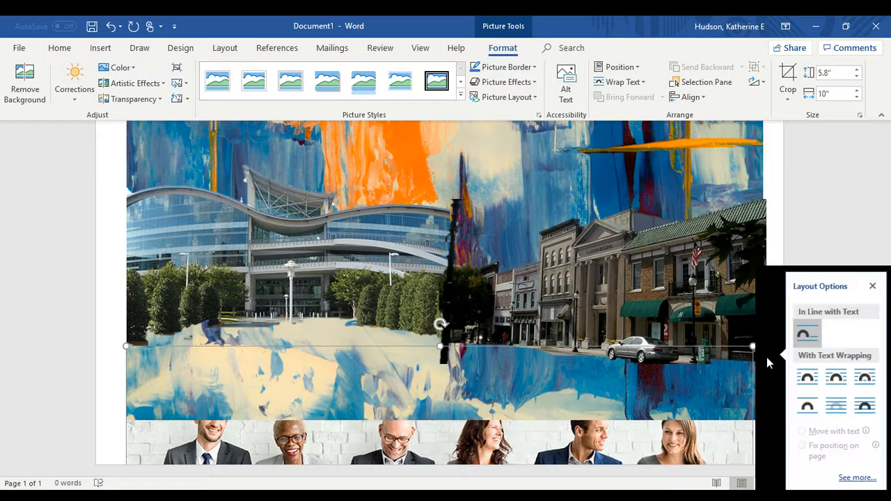
{"action": "left_click", "coordinate": [807, 377]}
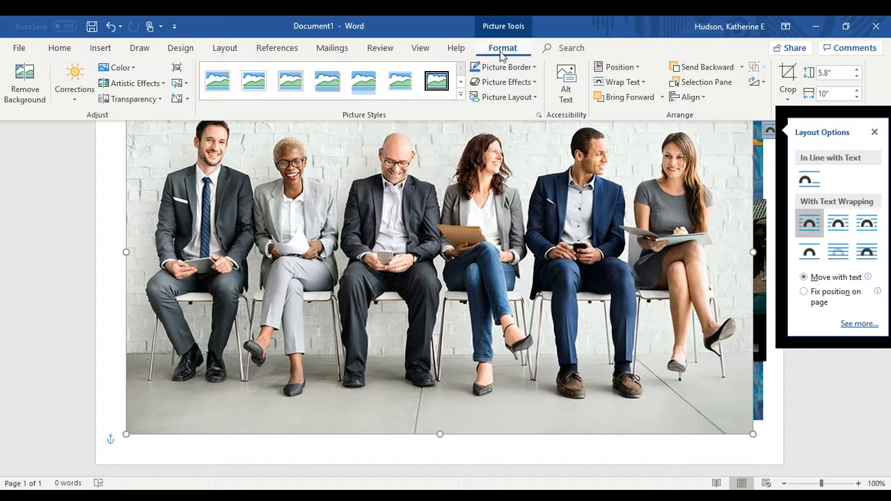
Start background removal and mark the six people's heads, legs and sides to keep
{"action": "left_click", "coordinate": [17, 64]}
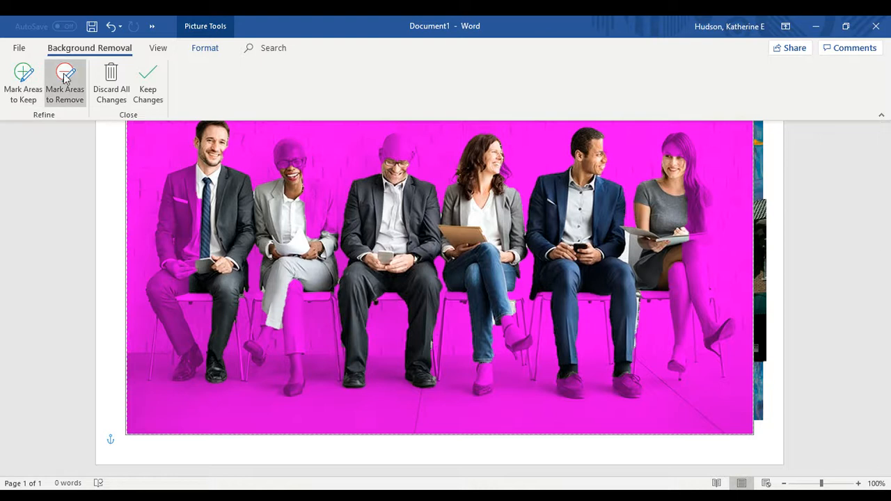
{"action": "left_click", "coordinate": [34, 84]}
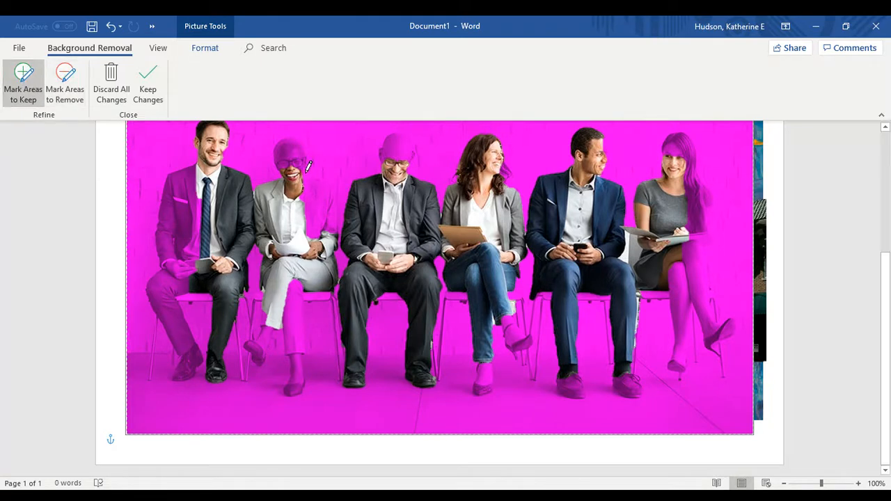
{"action": "mouse_move", "coordinate": [300, 182]}
{"action": "left_mouse_down"}
{"action": "mouse_move", "coordinate": [302, 154]}
{"action": "mouse_move", "coordinate": [287, 133]}
{"action": "mouse_move", "coordinate": [280, 186]}
{"action": "mouse_move", "coordinate": [321, 177]}
{"action": "mouse_move", "coordinate": [348, 230]}
{"action": "mouse_move", "coordinate": [299, 209]}
{"action": "mouse_move", "coordinate": [311, 180]}
{"action": "left_mouse_up"}
{"action": "mouse_move", "coordinate": [401, 132]}
{"action": "left_mouse_down"}
{"action": "mouse_move", "coordinate": [390, 143]}
{"action": "mouse_move", "coordinate": [410, 151]}
{"action": "left_mouse_up"}
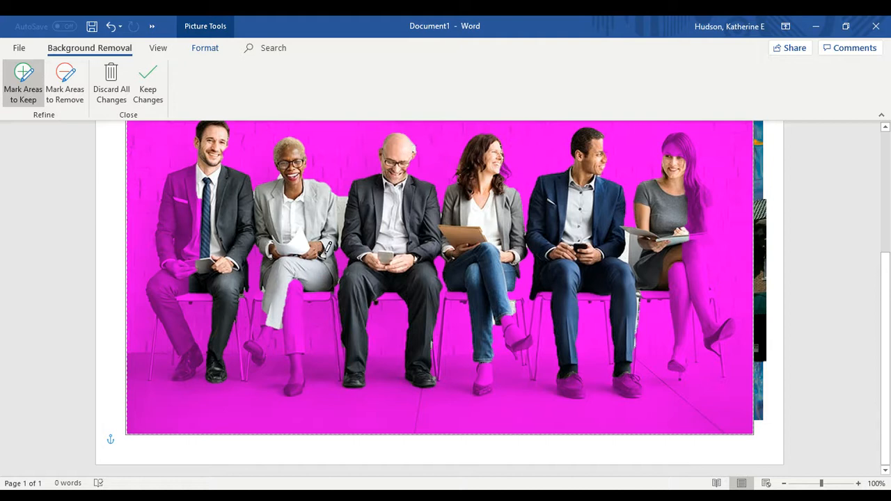
{"action": "mouse_move", "coordinate": [301, 285]}
{"action": "left_mouse_down"}
{"action": "mouse_move", "coordinate": [307, 354]}
{"action": "mouse_move", "coordinate": [298, 391]}
{"action": "mouse_move", "coordinate": [286, 301]}
{"action": "mouse_move", "coordinate": [256, 353]}
{"action": "mouse_move", "coordinate": [272, 318]}
{"action": "left_mouse_up"}
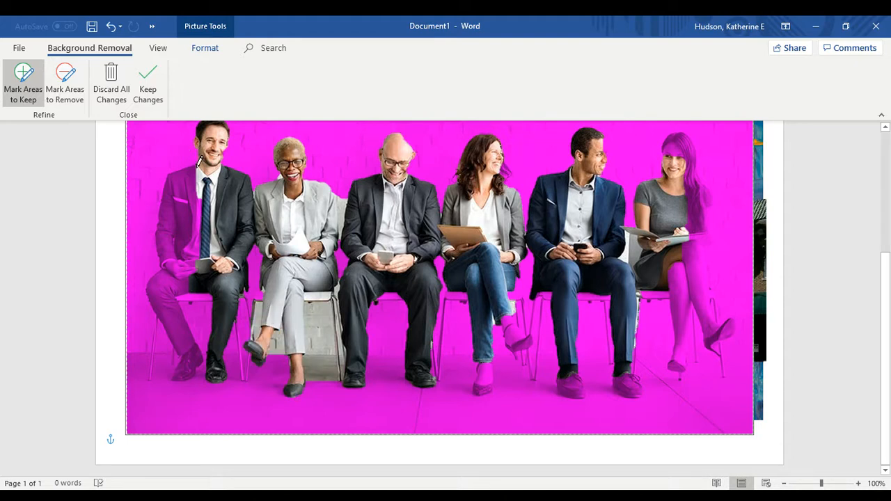
{"action": "mouse_move", "coordinate": [200, 162]}
{"action": "left_mouse_down"}
{"action": "mouse_move", "coordinate": [171, 179]}
{"action": "mouse_move", "coordinate": [151, 259]}
{"action": "mouse_move", "coordinate": [178, 389]}
{"action": "mouse_move", "coordinate": [179, 286]}
{"action": "mouse_move", "coordinate": [197, 164]}
{"action": "left_mouse_up"}
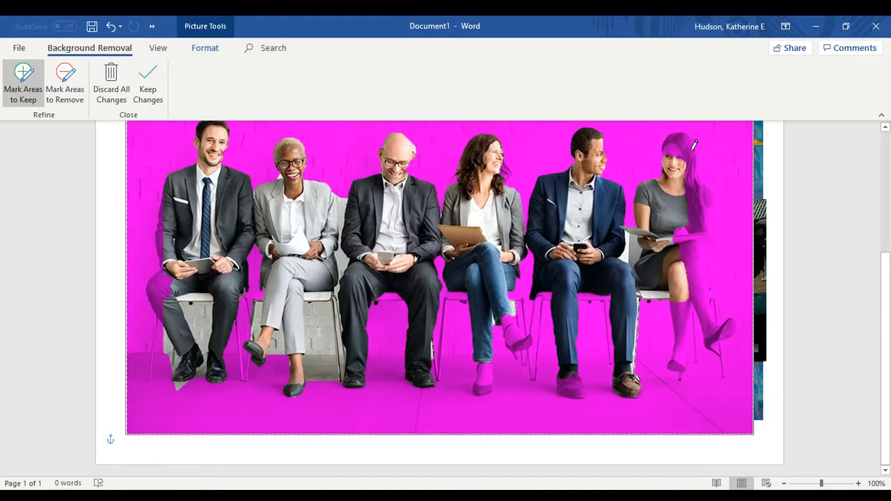
{"action": "mouse_move", "coordinate": [670, 143]}
{"action": "left_mouse_down"}
{"action": "mouse_move", "coordinate": [695, 134]}
{"action": "mouse_move", "coordinate": [709, 170]}
{"action": "mouse_move", "coordinate": [720, 364]}
{"action": "mouse_move", "coordinate": [672, 328]}
{"action": "mouse_move", "coordinate": [670, 148]}
{"action": "left_mouse_up"}
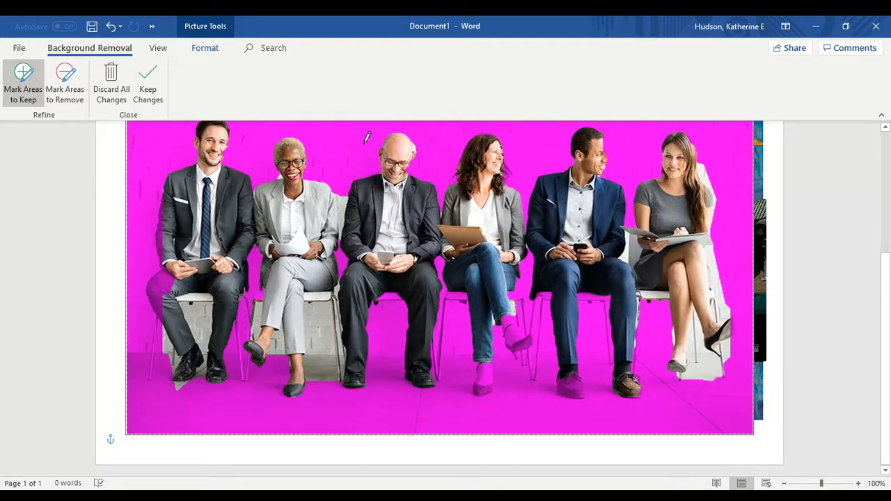
{"action": "left_click", "coordinate": [64, 82]}
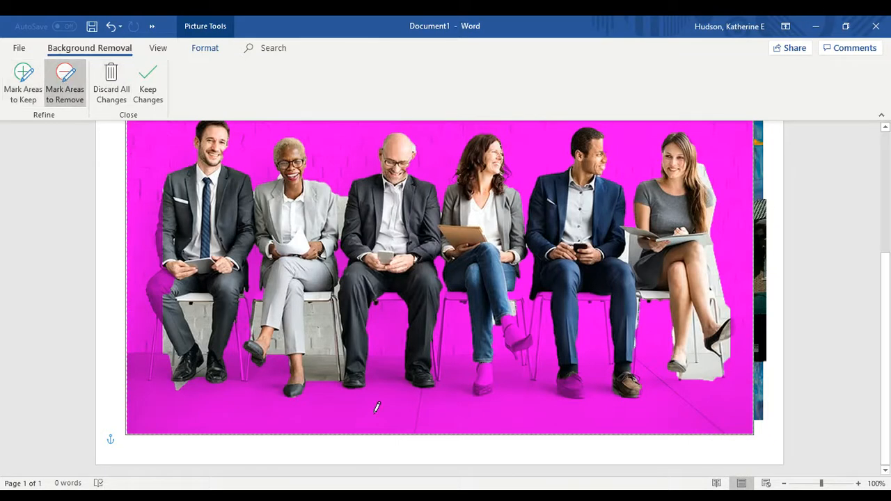
Mark the chair and grey patches around the second woman's legs for removal
{"action": "left_click", "coordinate": [320, 327]}
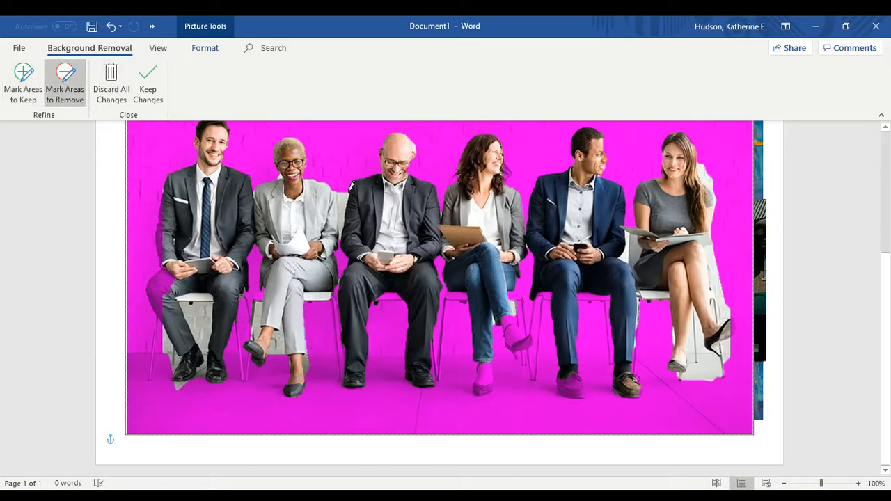
{"action": "left_click", "coordinate": [279, 342]}
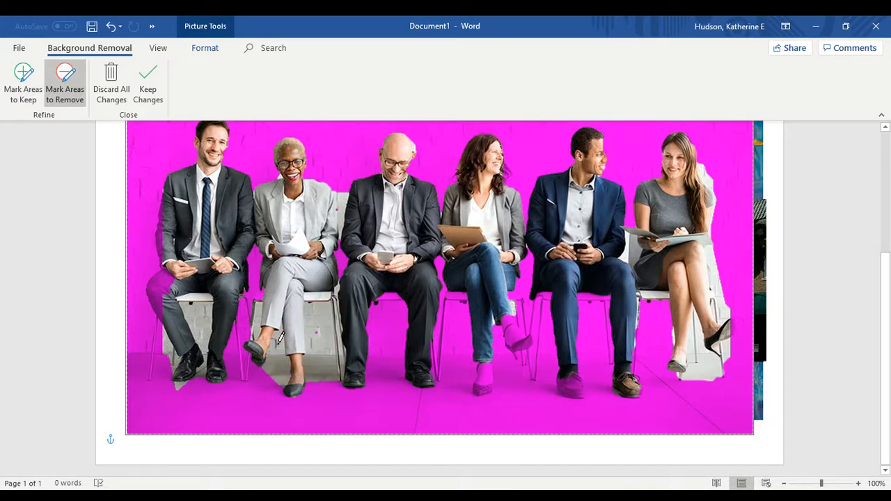
{"action": "left_click", "coordinate": [66, 80]}
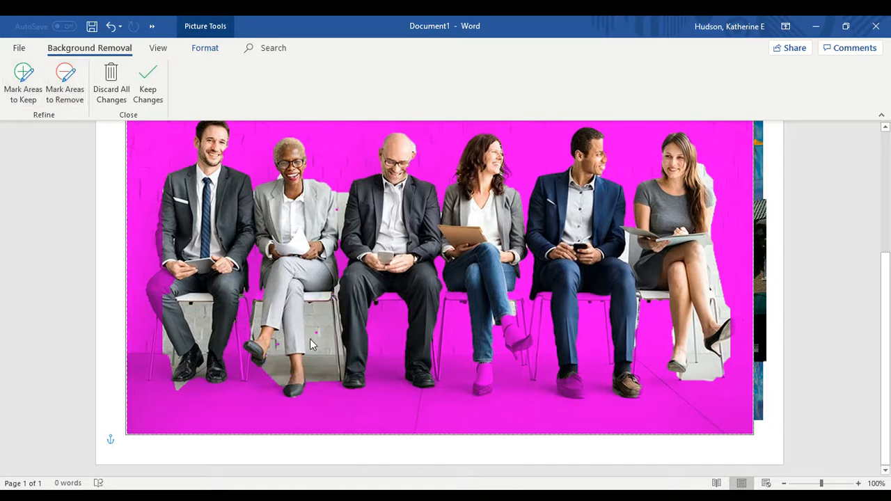
{"action": "left_click", "coordinate": [65, 80]}
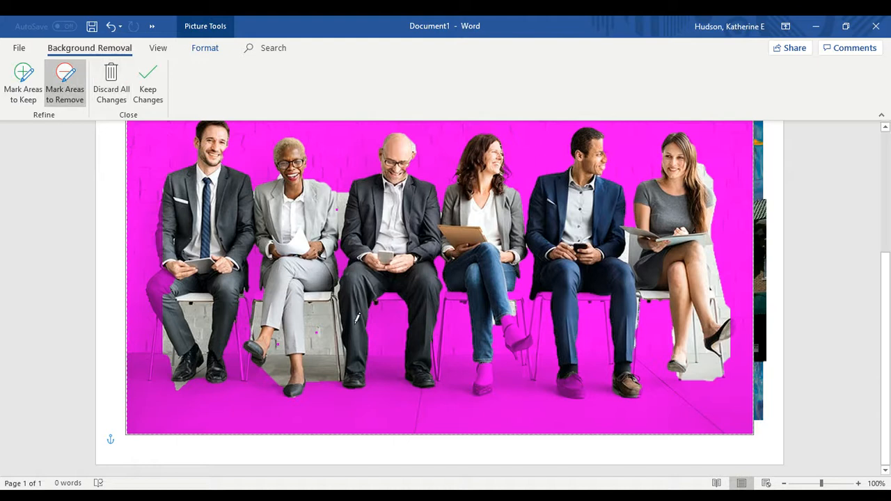
{"action": "left_click", "coordinate": [322, 333]}
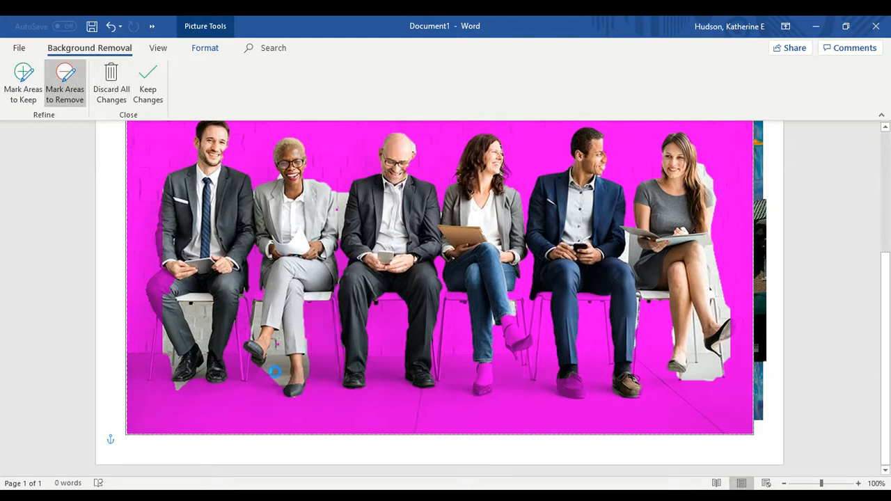
{"action": "left_click", "coordinate": [278, 364]}
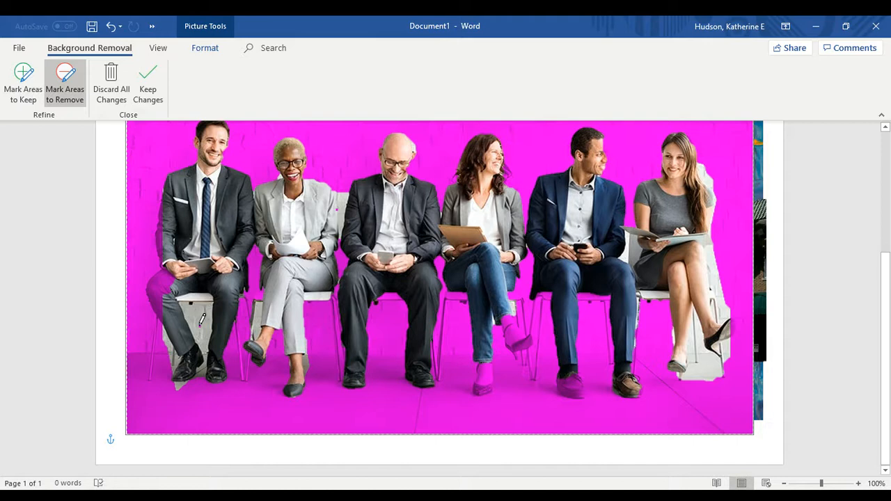
Remove the left man's chair and the white patches around the right woman, then keep the changes
{"action": "mouse_move", "coordinate": [183, 304]}
{"action": "left_mouse_down"}
{"action": "mouse_move", "coordinate": [198, 339]}
{"action": "mouse_move", "coordinate": [210, 296]}
{"action": "mouse_move", "coordinate": [191, 299]}
{"action": "left_mouse_up"}
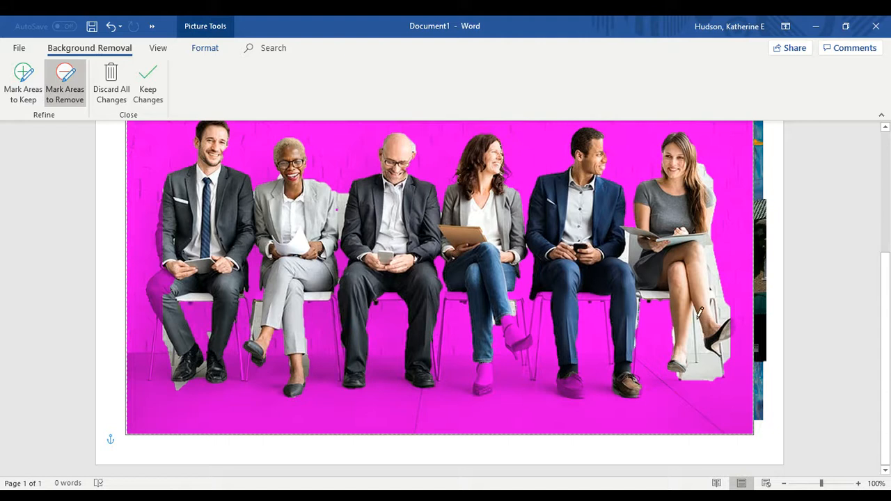
{"action": "mouse_move", "coordinate": [696, 313]}
{"action": "left_mouse_down"}
{"action": "mouse_move", "coordinate": [693, 372]}
{"action": "mouse_move", "coordinate": [720, 367]}
{"action": "mouse_move", "coordinate": [688, 319]}
{"action": "left_mouse_up"}
{"action": "mouse_move", "coordinate": [711, 241]}
{"action": "left_mouse_down"}
{"action": "mouse_move", "coordinate": [728, 318]}
{"action": "mouse_move", "coordinate": [714, 219]}
{"action": "mouse_move", "coordinate": [718, 165]}
{"action": "mouse_move", "coordinate": [703, 168]}
{"action": "mouse_move", "coordinate": [709, 181]}
{"action": "left_mouse_up"}
{"action": "mouse_move", "coordinate": [734, 353]}
{"action": "left_mouse_down"}
{"action": "mouse_move", "coordinate": [702, 356]}
{"action": "mouse_move", "coordinate": [708, 382]}
{"action": "mouse_move", "coordinate": [735, 362]}
{"action": "mouse_move", "coordinate": [733, 350]}
{"action": "left_mouse_up"}
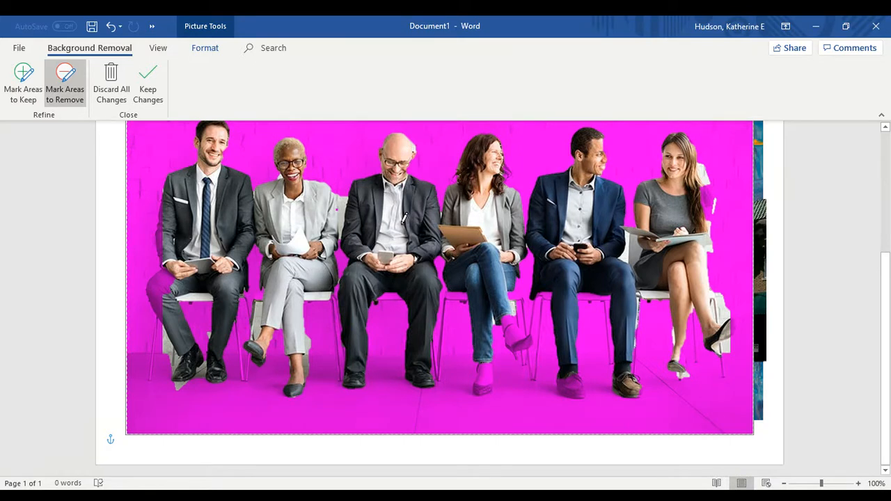
{"action": "scroll", "coordinate": [404, 218], "scroll_direction": "up", "scroll_amount": 3}
{"action": "scroll", "coordinate": [404, 217], "scroll_direction": "down", "scroll_amount": 2}
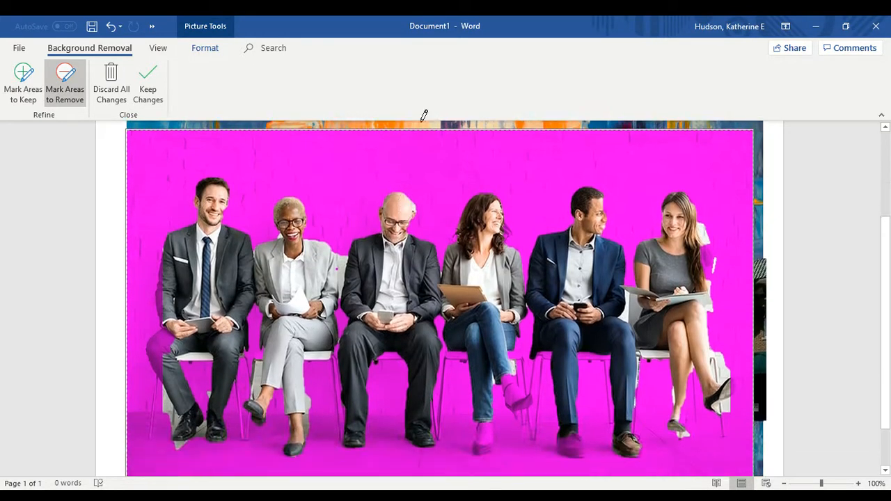
{"action": "left_click", "coordinate": [83, 195]}
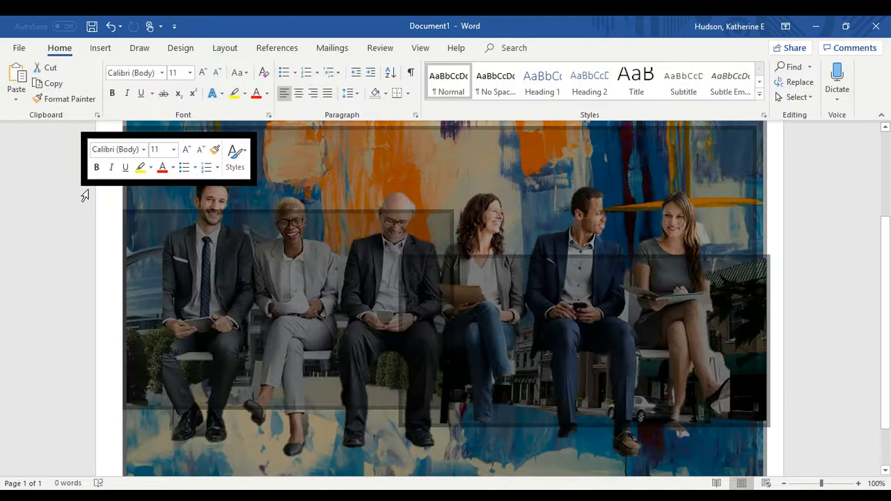
Select the seated business group photo and shrink it by its corner handles
{"action": "left_click", "coordinate": [772, 209]}
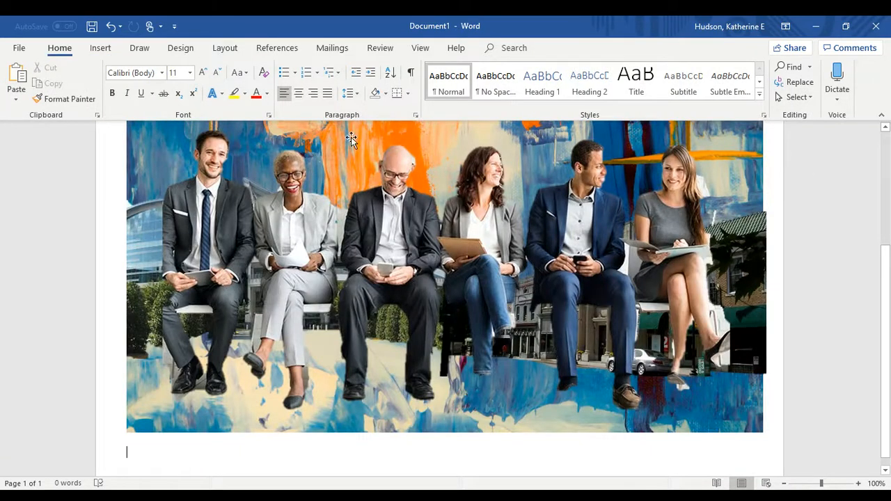
{"action": "left_click", "coordinate": [414, 191]}
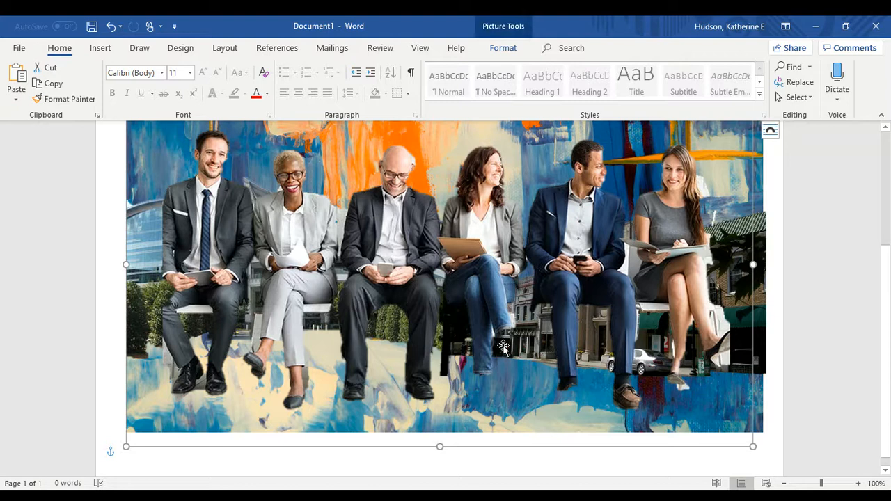
{"action": "scroll", "coordinate": [310, 281], "scroll_direction": "up", "scroll_amount": 5}
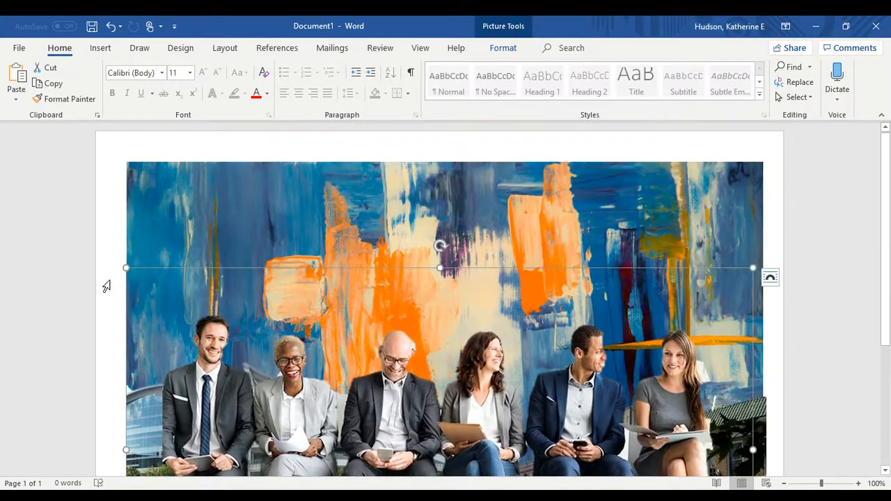
{"action": "left_click_drag", "start_coordinate": [126, 268], "coordinate": [400, 394]}
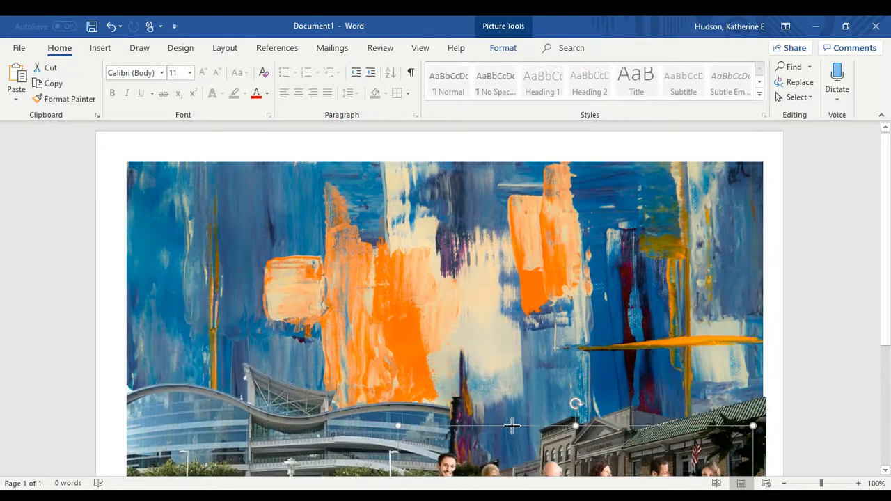
{"action": "scroll", "coordinate": [510, 424], "scroll_direction": "down", "scroll_amount": 4}
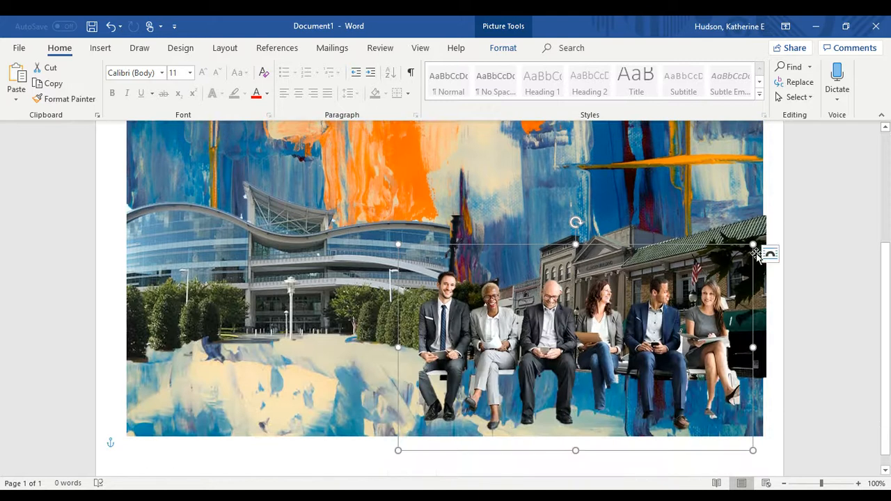
{"action": "left_click_drag", "start_coordinate": [755, 246], "coordinate": [658, 346]}
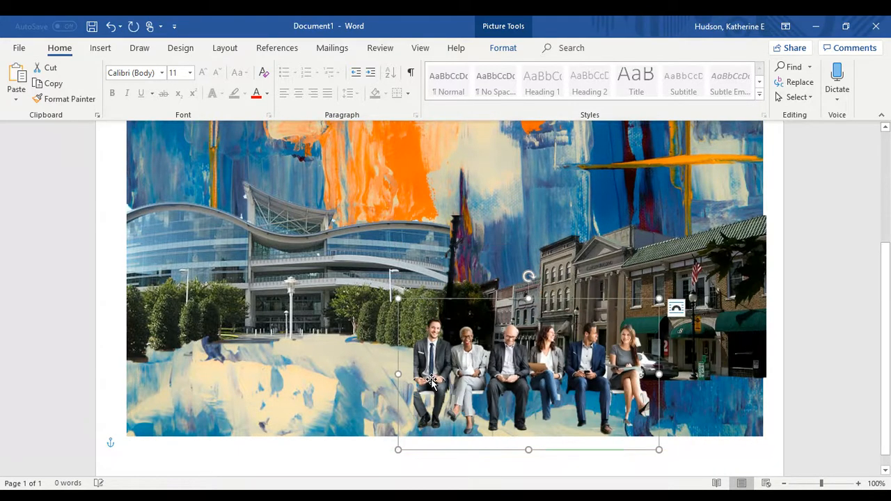
Move the seated group to the collage's lower right-centre, below the buildings
{"action": "left_click_drag", "start_coordinate": [444, 378], "coordinate": [517, 363]}
{"action": "left_click_drag", "start_coordinate": [171, 357], "coordinate": [351, 377]}
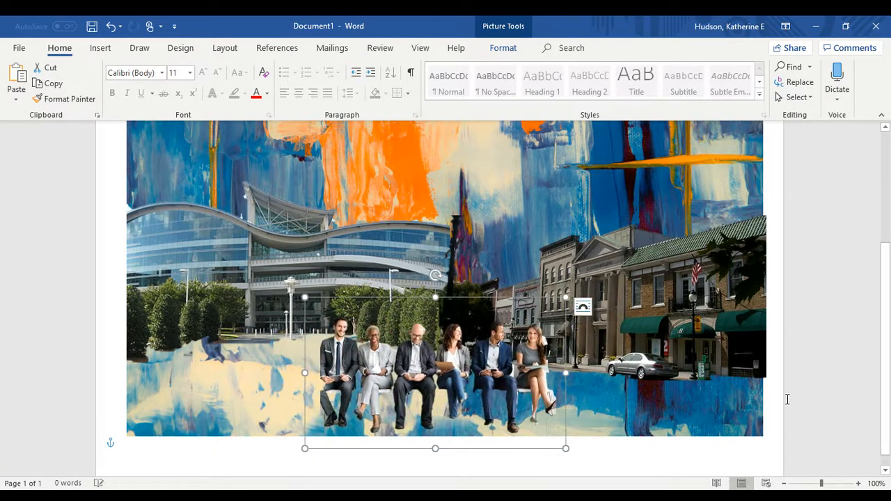
{"action": "left_click", "coordinate": [832, 336]}
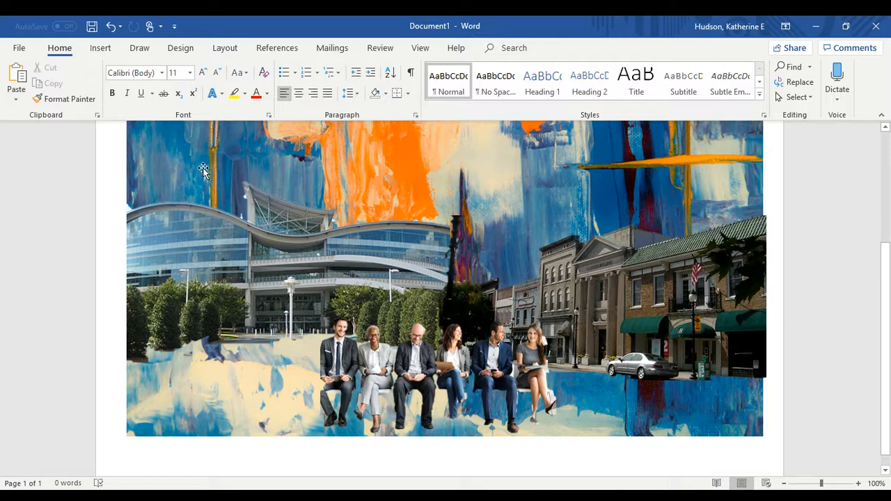
{"action": "left_click", "coordinate": [99, 48]}
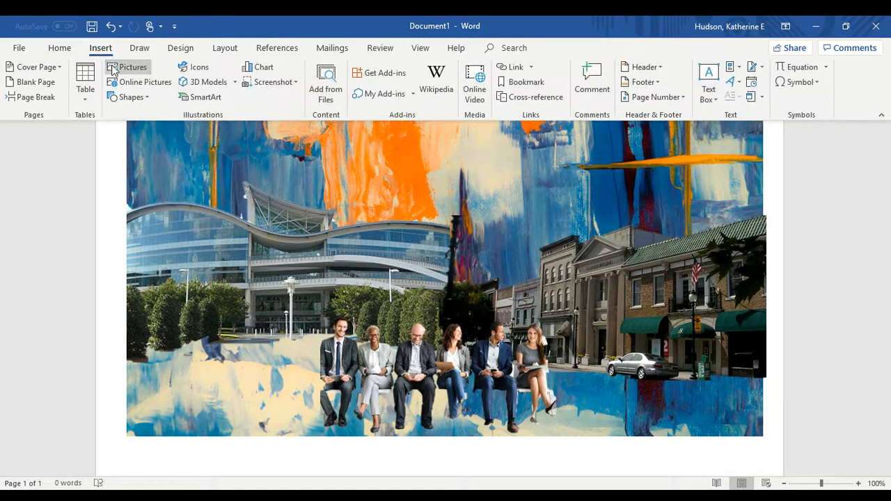
Search online pictures for 'diverse people' and insert the smiling standing group photo
{"action": "left_click", "coordinate": [134, 83]}
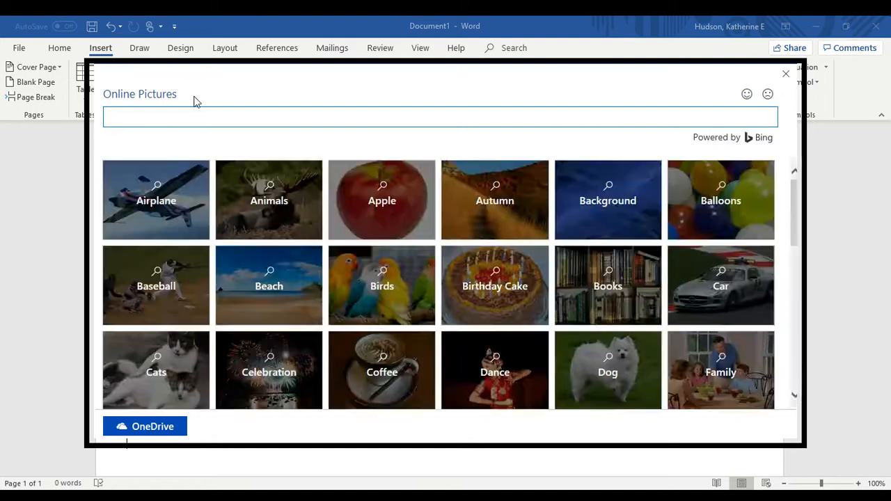
{"action": "type", "text": "diverse people"}
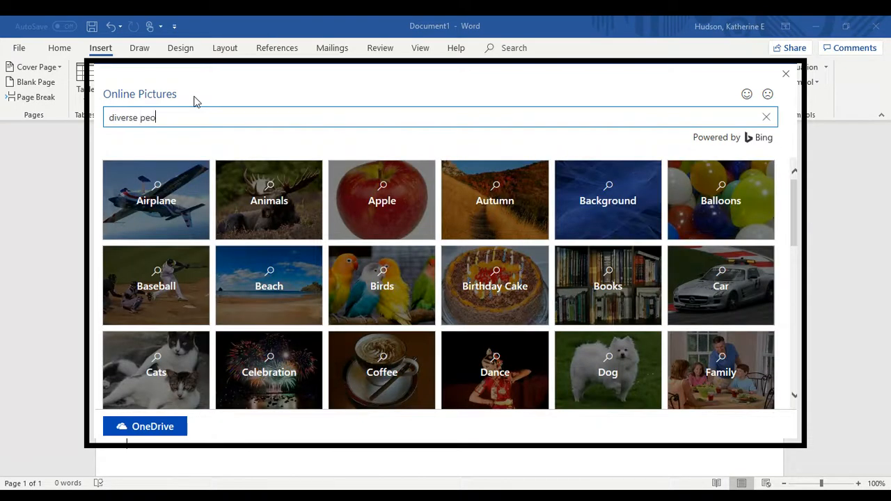
{"action": "key", "text": "Return"}
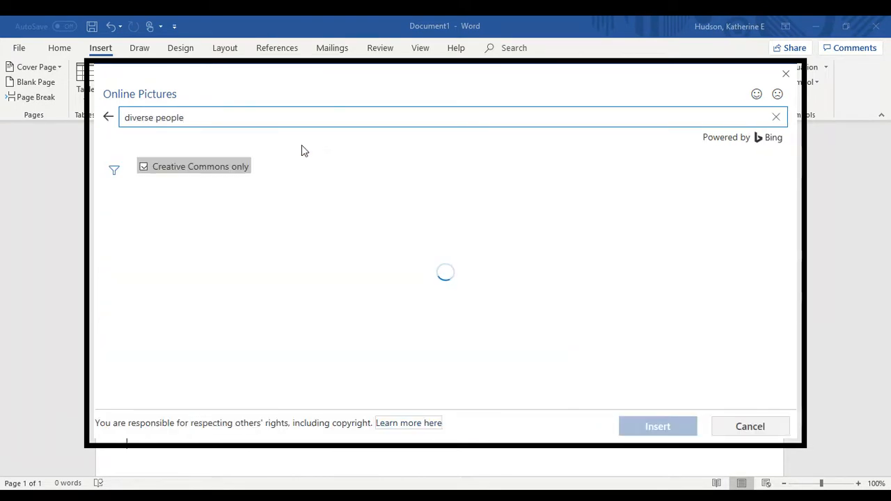
{"action": "scroll", "coordinate": [457, 284], "scroll_direction": "down", "scroll_amount": 2}
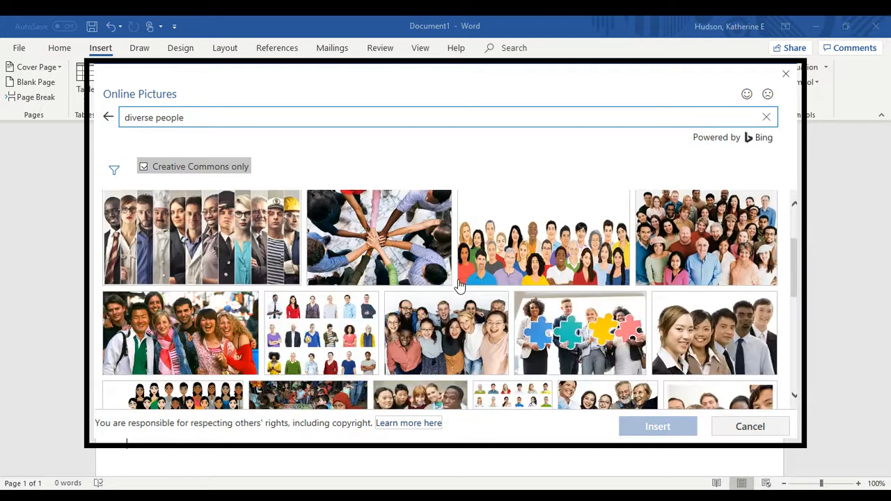
{"action": "scroll", "coordinate": [458, 284], "scroll_direction": "down", "scroll_amount": 8}
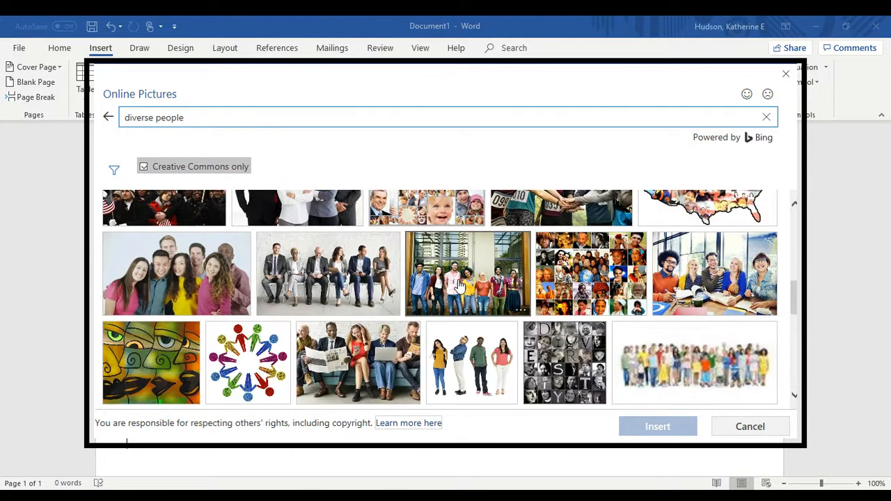
{"action": "scroll", "coordinate": [458, 284], "scroll_direction": "down", "scroll_amount": 3}
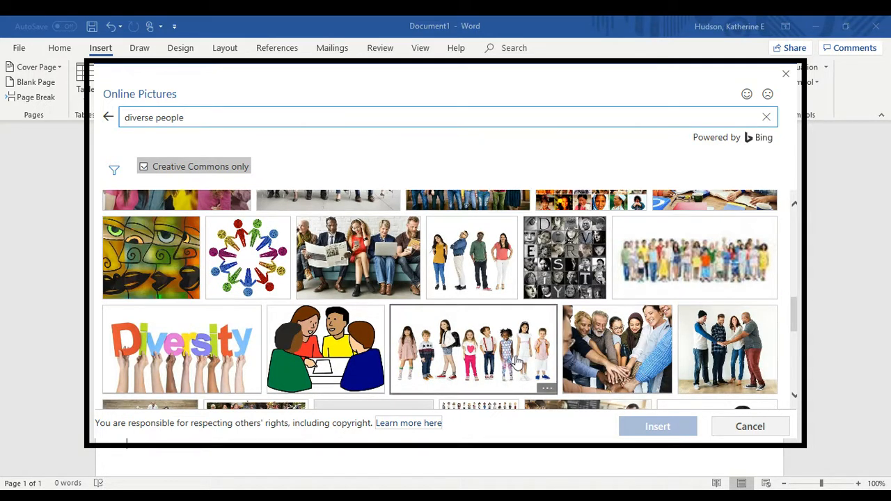
{"action": "scroll", "coordinate": [516, 360], "scroll_direction": "down", "scroll_amount": 5}
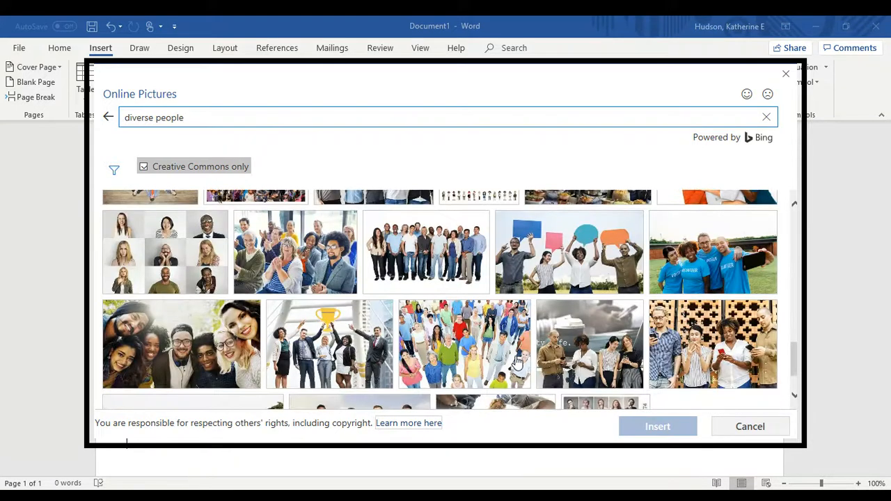
{"action": "scroll", "coordinate": [516, 360], "scroll_direction": "down", "scroll_amount": 2}
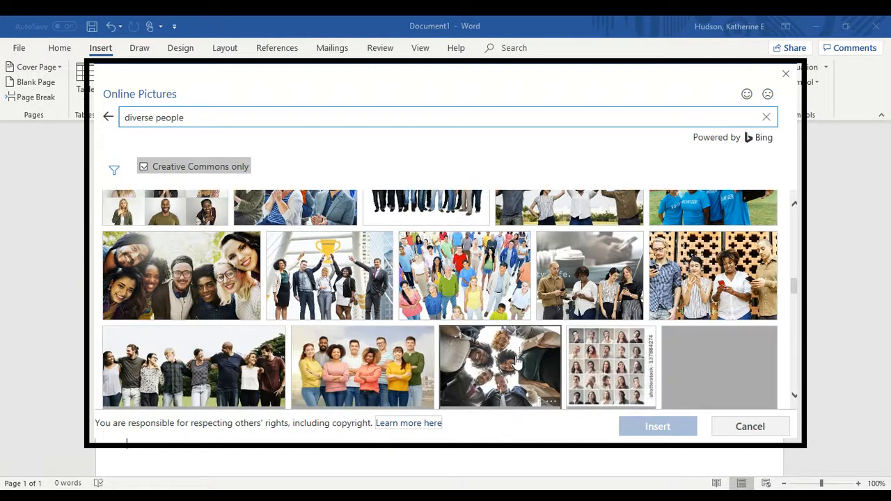
{"action": "left_click", "coordinate": [351, 387]}
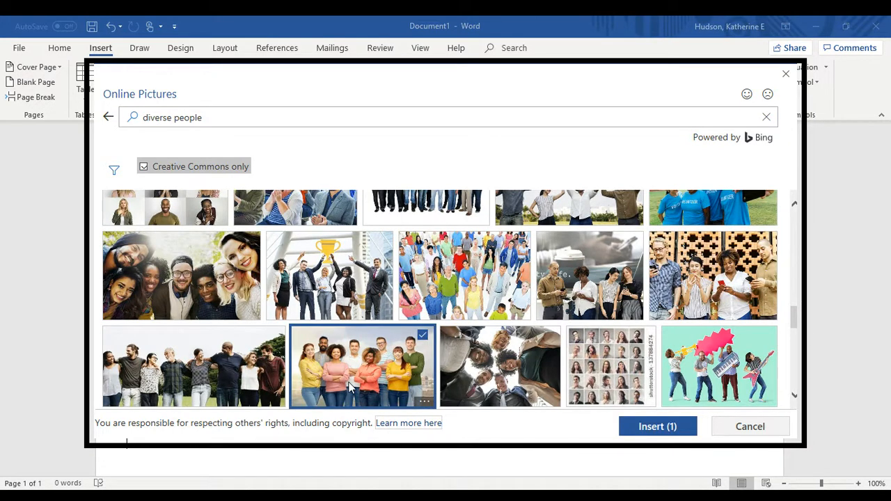
{"action": "left_click", "coordinate": [649, 429]}
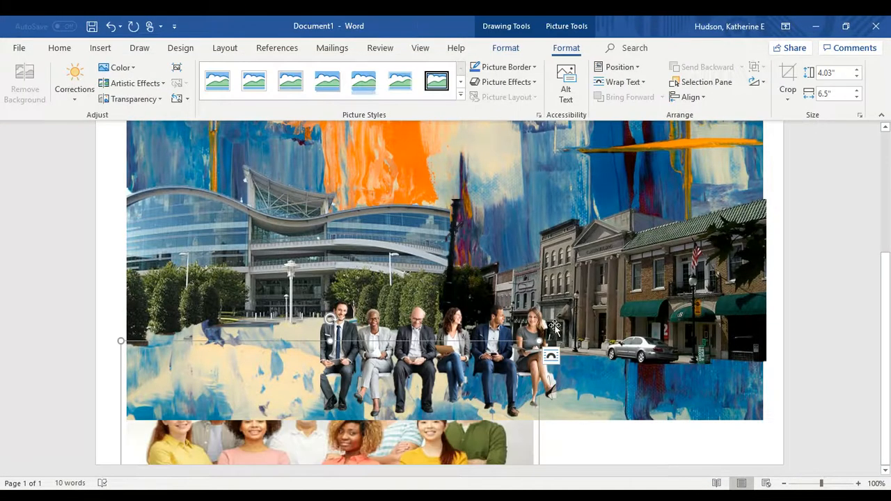
Give the standing group photo square wrapping and start removing its background
{"action": "left_click", "coordinate": [552, 356]}
{"action": "left_click", "coordinate": [590, 284]}
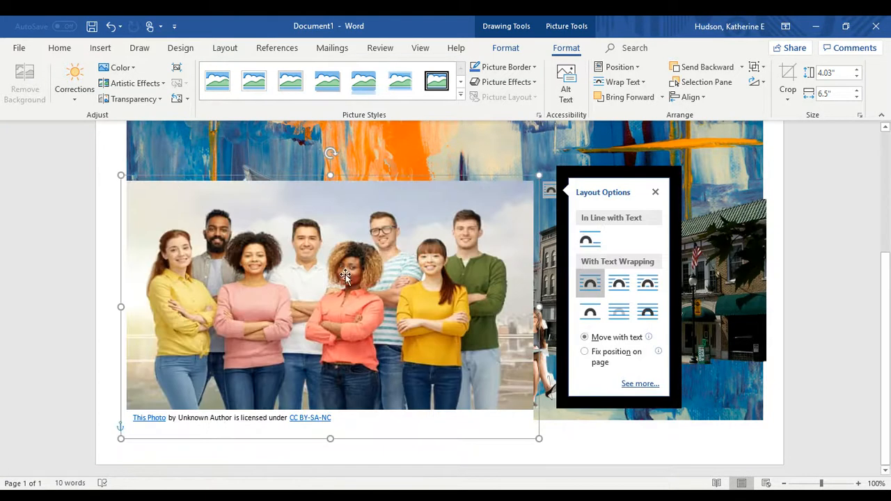
{"action": "left_click", "coordinate": [465, 252]}
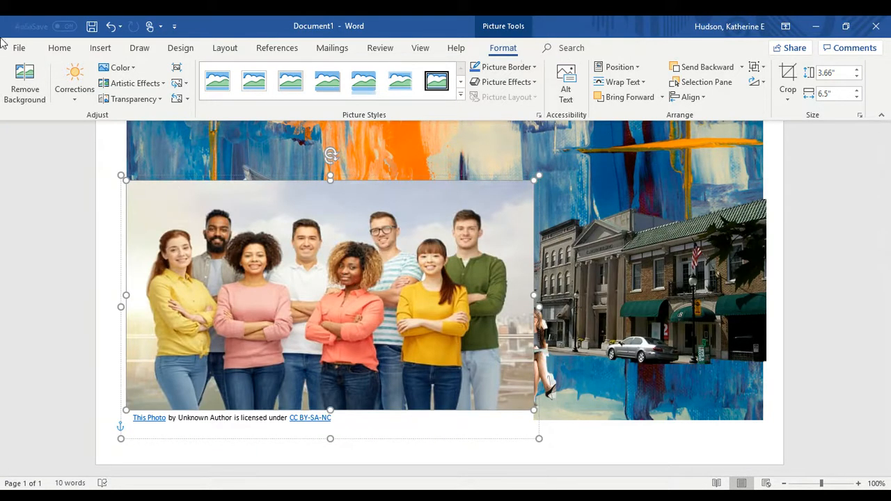
{"action": "left_click", "coordinate": [25, 80]}
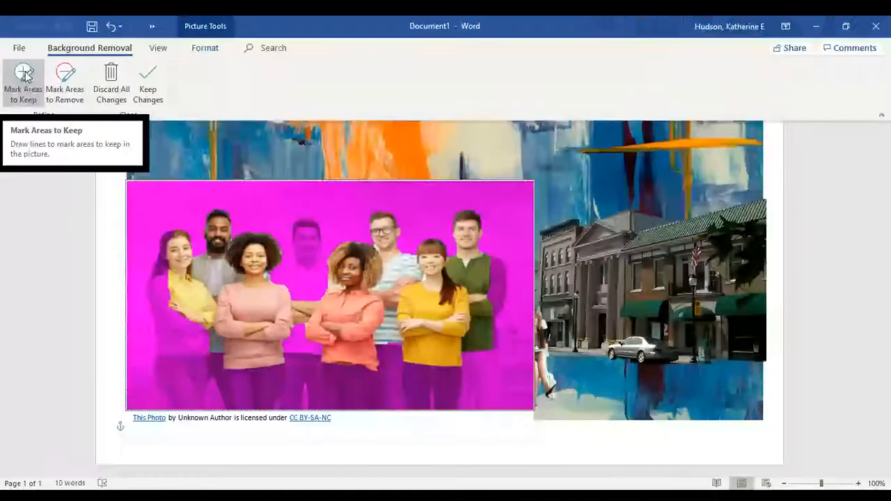
Mark the left woman's yellow shirt, the faded back-row man and the jeans to keep
{"action": "left_click", "coordinate": [17, 78]}
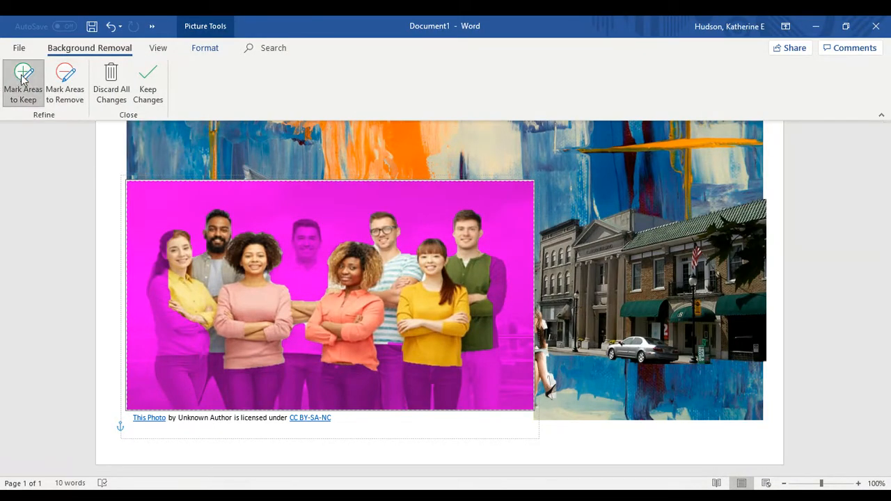
{"action": "mouse_move", "coordinate": [172, 241]}
{"action": "left_mouse_down"}
{"action": "mouse_move", "coordinate": [195, 286]}
{"action": "mouse_move", "coordinate": [186, 345]}
{"action": "left_mouse_up"}
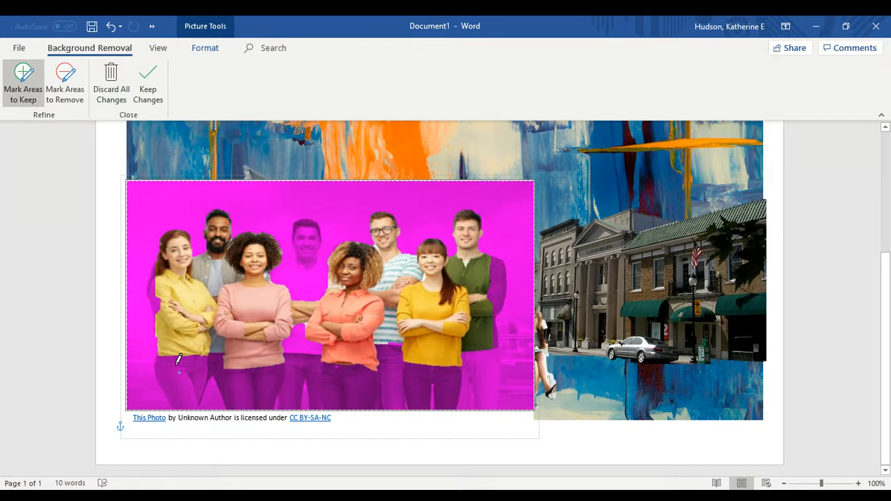
{"action": "mouse_move", "coordinate": [186, 354]}
{"action": "left_mouse_down"}
{"action": "mouse_move", "coordinate": [471, 367]}
{"action": "mouse_move", "coordinate": [483, 396]}
{"action": "mouse_move", "coordinate": [332, 384]}
{"action": "mouse_move", "coordinate": [184, 390]}
{"action": "mouse_move", "coordinate": [170, 351]}
{"action": "left_mouse_up"}
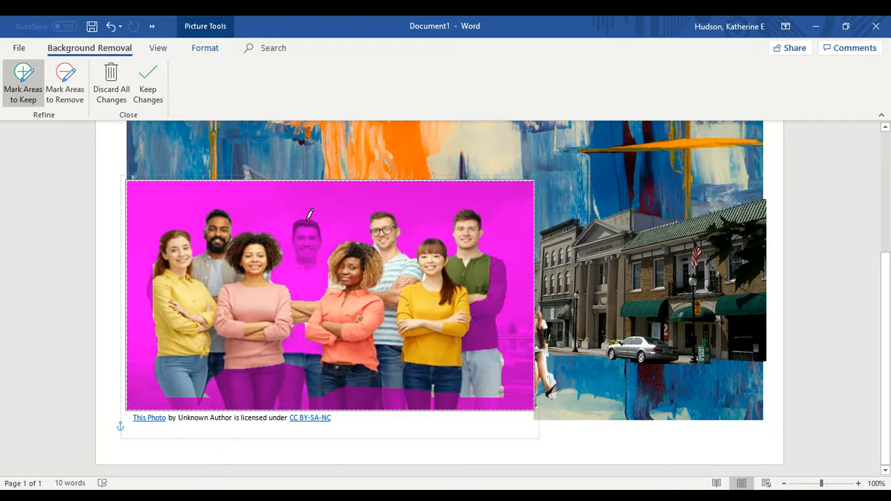
{"action": "mouse_move", "coordinate": [283, 255]}
{"action": "left_mouse_down"}
{"action": "mouse_move", "coordinate": [280, 309]}
{"action": "mouse_move", "coordinate": [339, 339]}
{"action": "mouse_move", "coordinate": [310, 213]}
{"action": "left_mouse_up"}
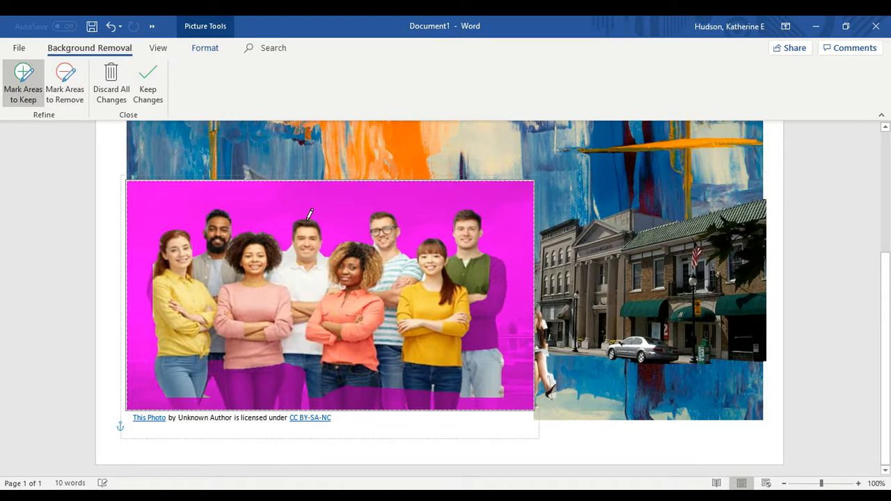
{"action": "mouse_move", "coordinate": [214, 352]}
{"action": "left_mouse_down"}
{"action": "mouse_move", "coordinate": [480, 393]}
{"action": "mouse_move", "coordinate": [285, 387]}
{"action": "mouse_move", "coordinate": [180, 398]}
{"action": "mouse_move", "coordinate": [220, 354]}
{"action": "left_mouse_up"}
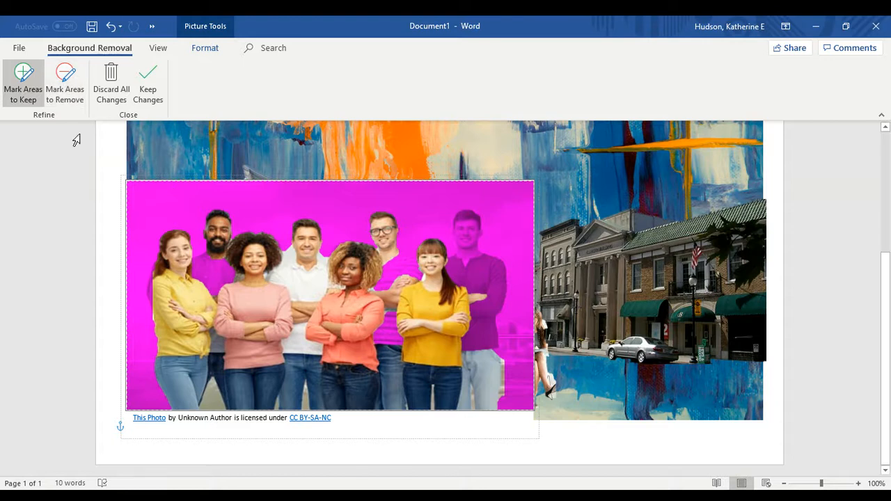
Apply the background removal and nudge the group photo slightly right
{"action": "left_click", "coordinate": [115, 148]}
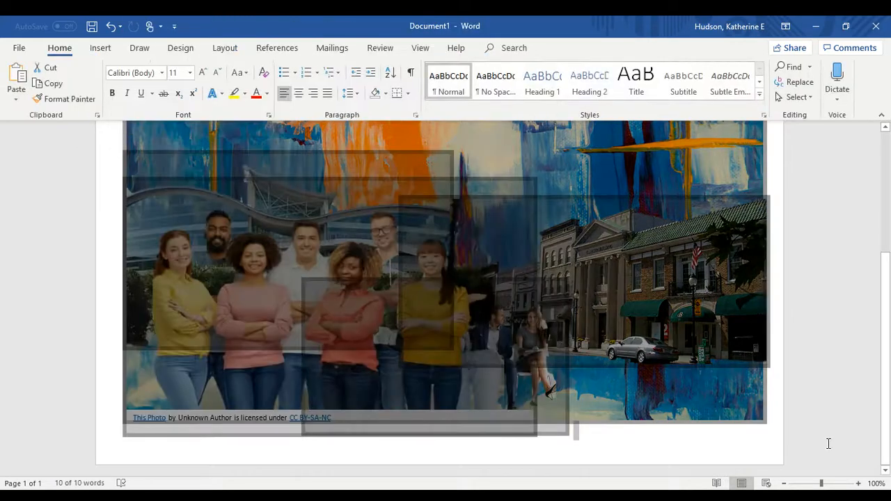
{"action": "left_click", "coordinate": [754, 463]}
{"action": "mouse_move", "coordinate": [356, 313]}
{"action": "left_mouse_down"}
{"action": "mouse_move", "coordinate": [331, 325]}
{"action": "mouse_move", "coordinate": [370, 324]}
{"action": "left_mouse_up"}
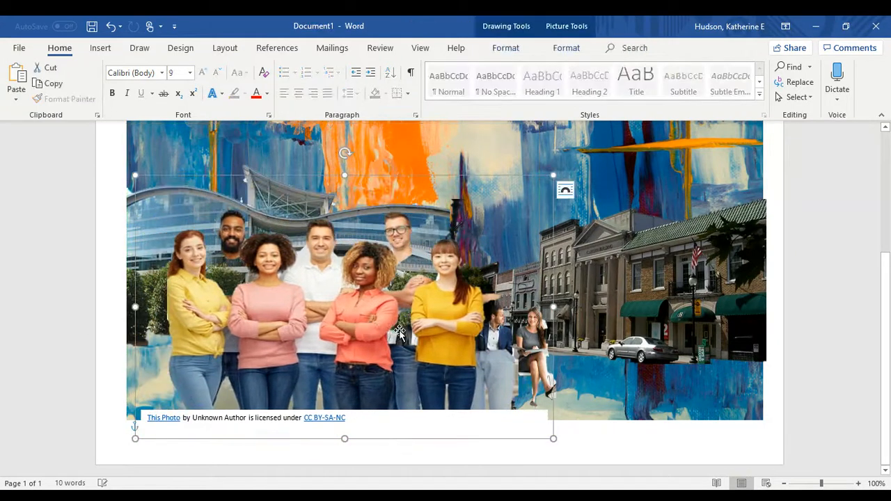
Delete the attribution caption, shrink the standing group, and shift the seated group up-right
{"action": "left_click", "coordinate": [398, 432]}
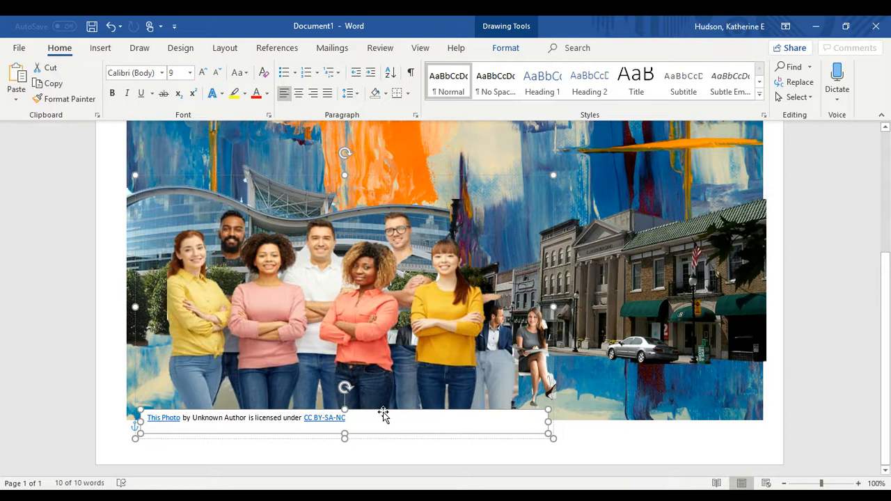
{"action": "key", "text": "Delete"}
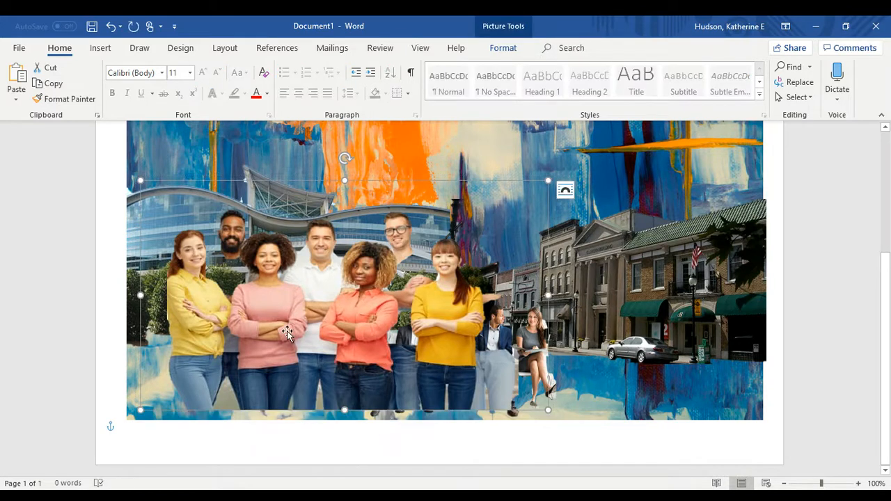
{"action": "mouse_move", "coordinate": [288, 332]}
{"action": "left_mouse_down"}
{"action": "mouse_move", "coordinate": [271, 349]}
{"action": "mouse_move", "coordinate": [273, 340]}
{"action": "left_mouse_up"}
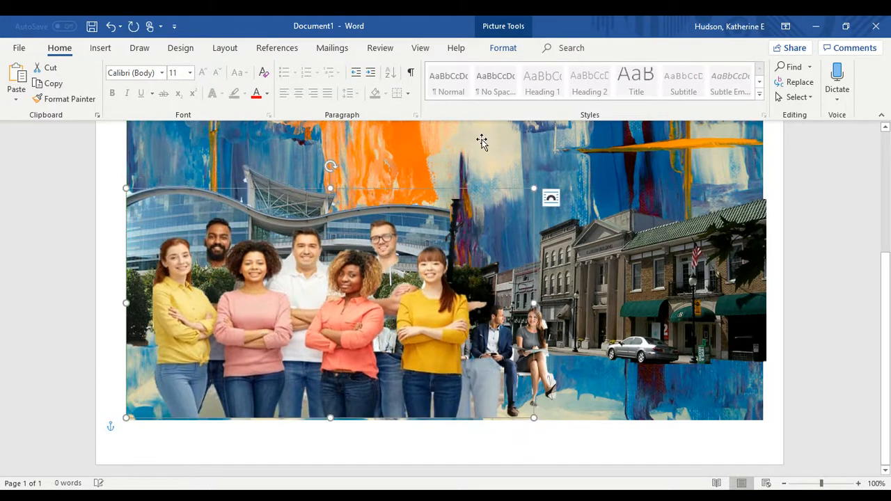
{"action": "left_click_drag", "start_coordinate": [536, 189], "coordinate": [382, 325]}
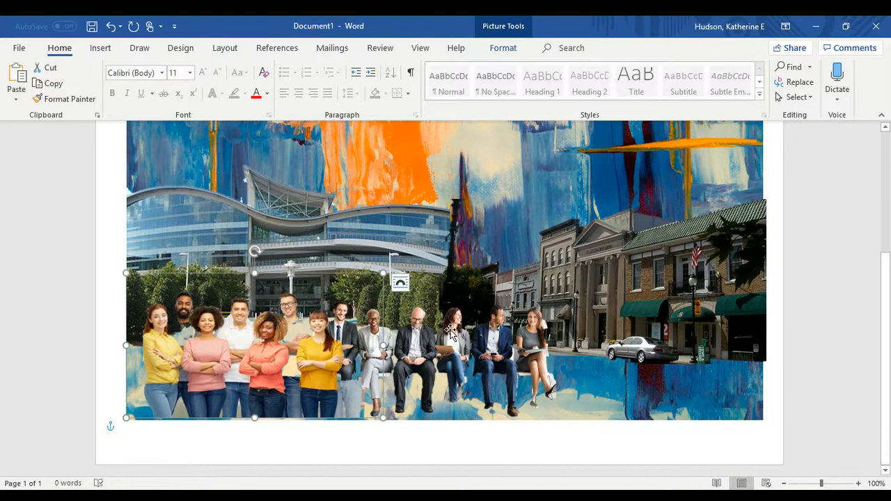
{"action": "left_click_drag", "start_coordinate": [449, 330], "coordinate": [463, 308]}
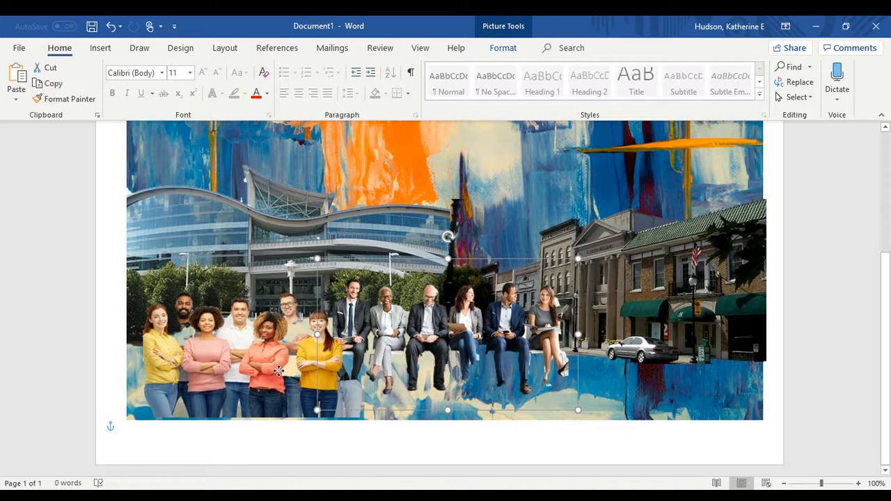
Enlarge the standing group of adults and shift it slightly right
{"action": "left_click", "coordinate": [208, 301]}
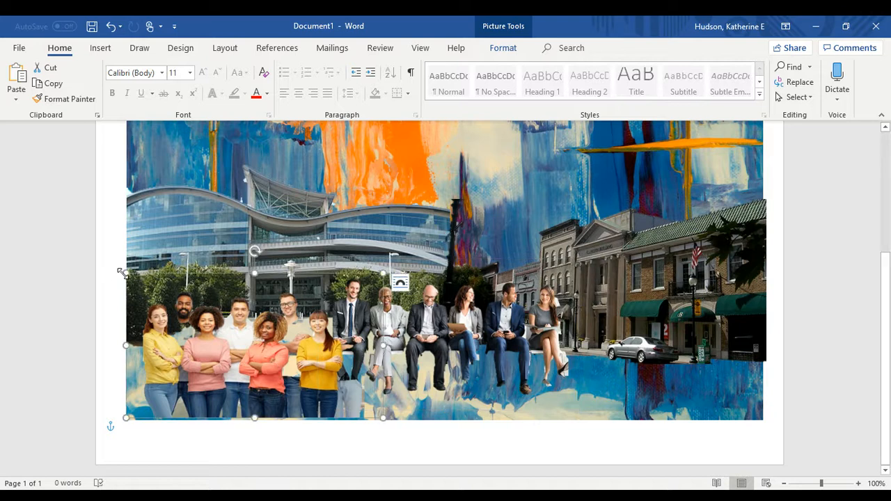
{"action": "left_click_drag", "start_coordinate": [126, 272], "coordinate": [114, 261]}
{"action": "left_click_drag", "start_coordinate": [209, 316], "coordinate": [224, 317]}
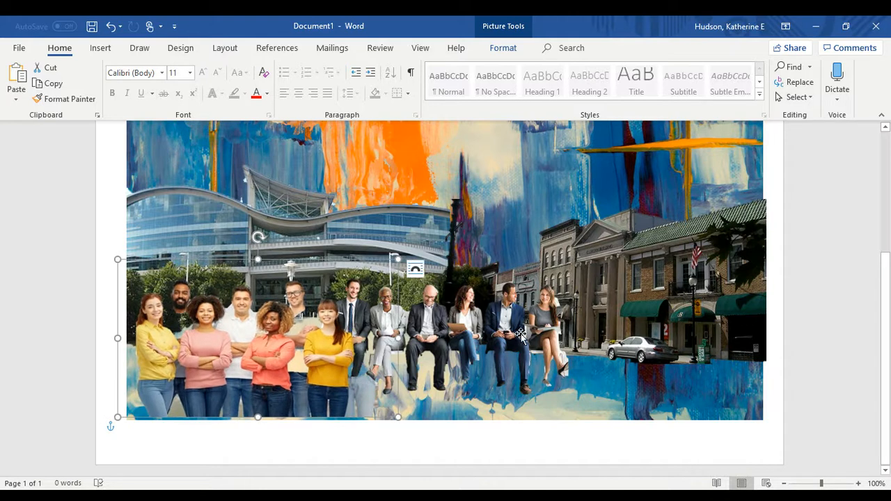
Raise the downtown building, move the town street up beside it, and lift the seated businesspeople
{"action": "scroll", "coordinate": [521, 335], "scroll_direction": "up", "scroll_amount": 3}
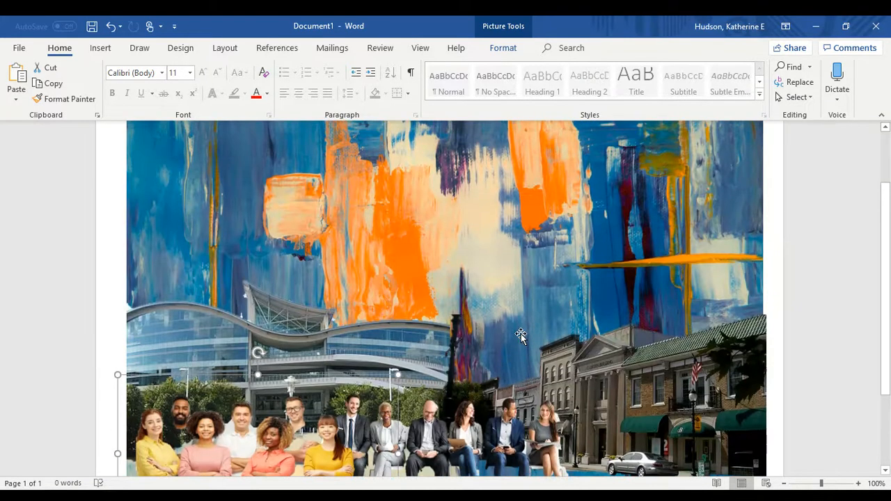
{"action": "scroll", "coordinate": [521, 335], "scroll_direction": "down", "scroll_amount": 3}
{"action": "scroll", "coordinate": [521, 335], "scroll_direction": "up", "scroll_amount": 3}
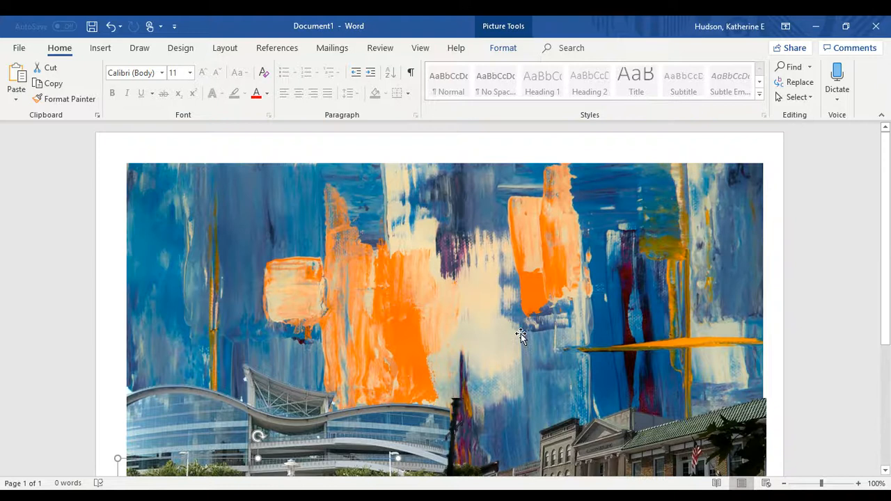
{"action": "scroll", "coordinate": [521, 335], "scroll_direction": "down", "scroll_amount": 2}
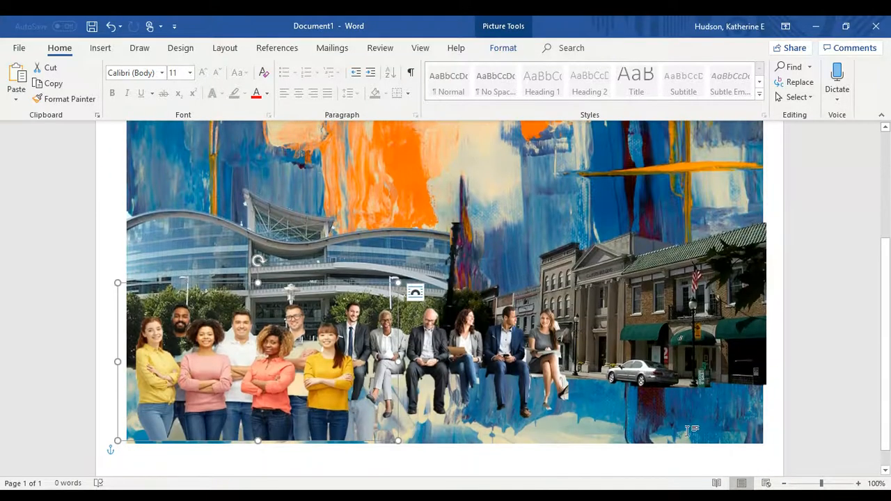
{"action": "scroll", "coordinate": [460, 299], "scroll_direction": "up", "scroll_amount": 1}
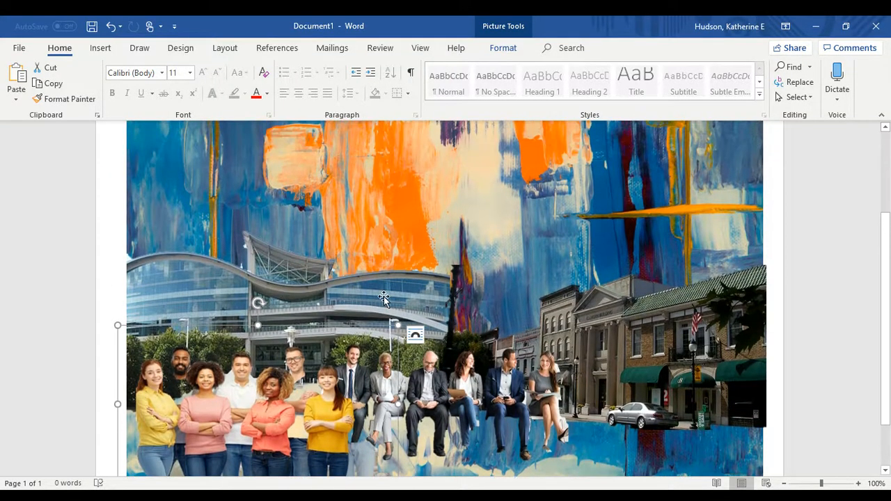
{"action": "left_click_drag", "start_coordinate": [386, 296], "coordinate": [388, 200]}
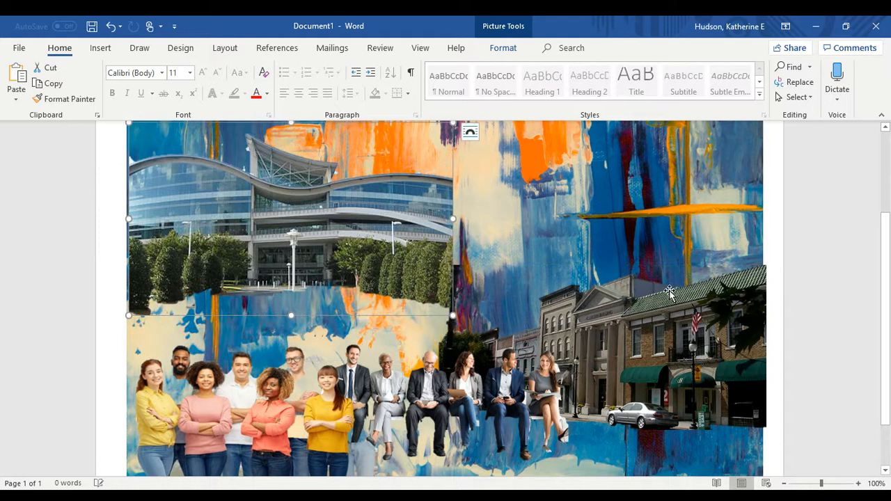
{"action": "left_click_drag", "start_coordinate": [670, 324], "coordinate": [663, 208]}
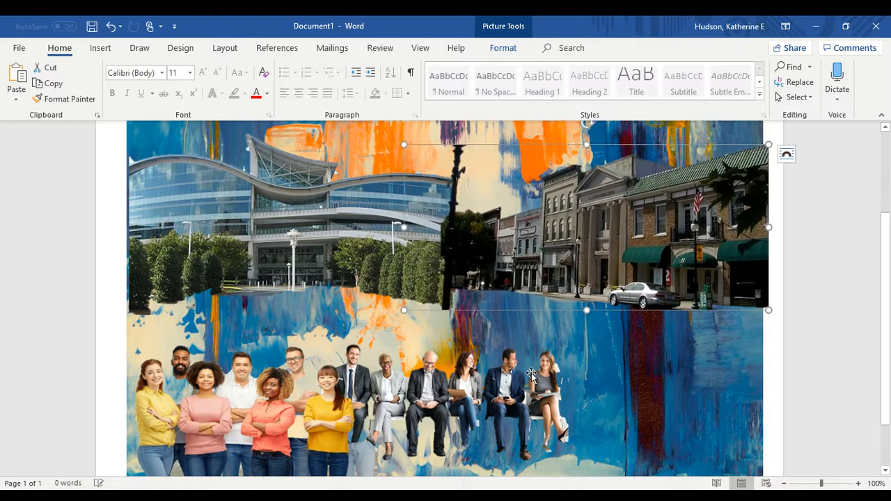
{"action": "left_click_drag", "start_coordinate": [531, 376], "coordinate": [614, 292]}
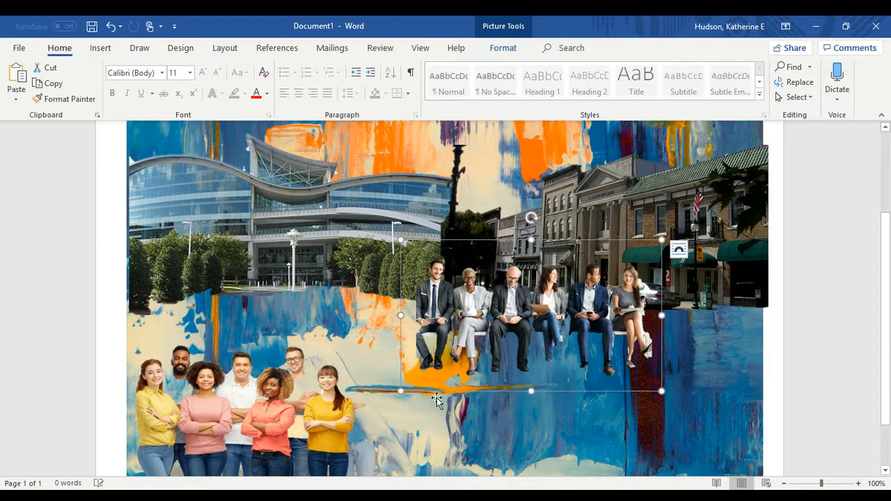
Enlarge the standing team photo to fill the lower-left corner down to the painting's edge
{"action": "left_click", "coordinate": [284, 392]}
{"action": "left_click_drag", "start_coordinate": [397, 324], "coordinate": [481, 279]}
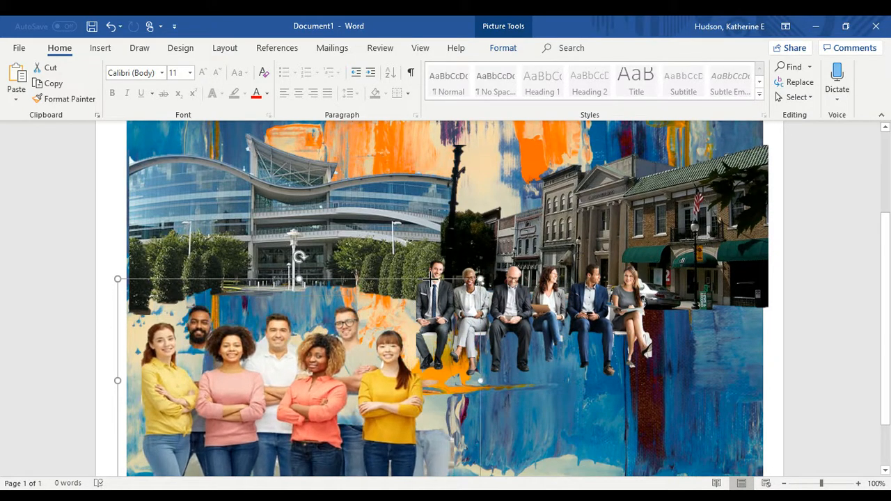
{"action": "left_click", "coordinate": [730, 369]}
{"action": "scroll", "coordinate": [730, 369], "scroll_direction": "up", "scroll_amount": 3}
{"action": "scroll", "coordinate": [730, 369], "scroll_direction": "down", "scroll_amount": 3}
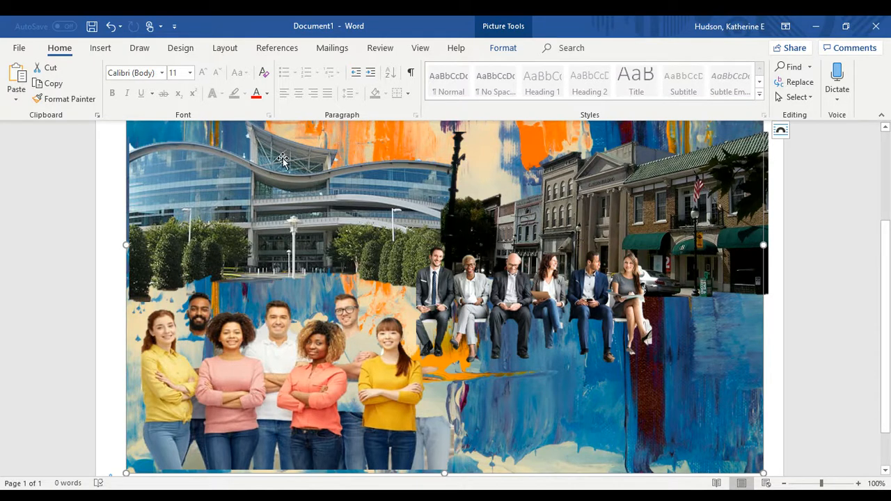
Search online pictures for 'diverse kids' and insert the photo of four smiling children lying down
{"action": "left_click", "coordinate": [101, 49]}
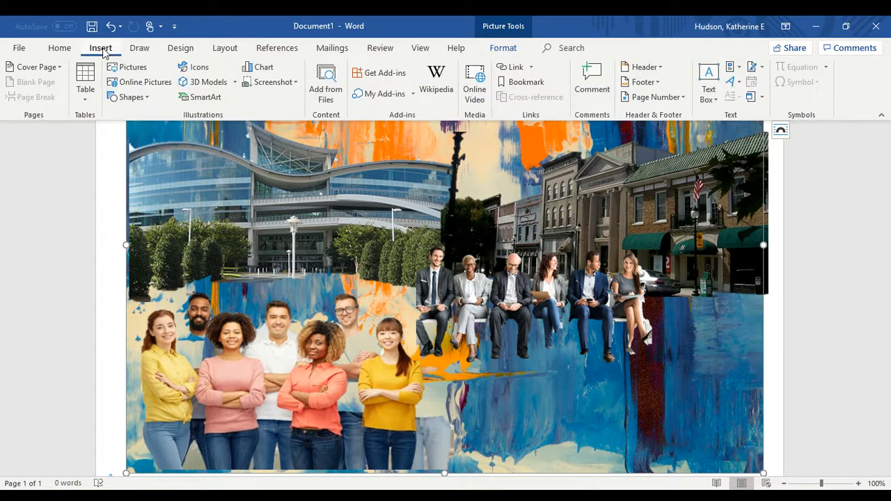
{"action": "left_click", "coordinate": [143, 82]}
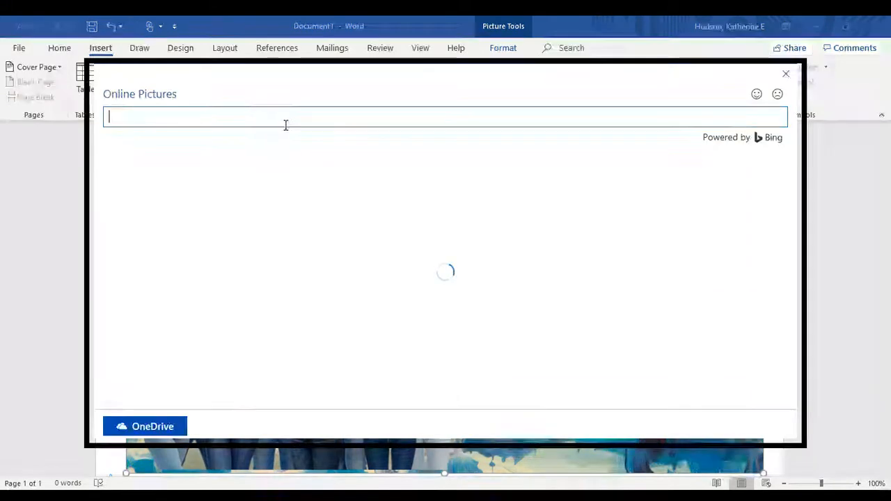
{"action": "type", "text": "diverse "}
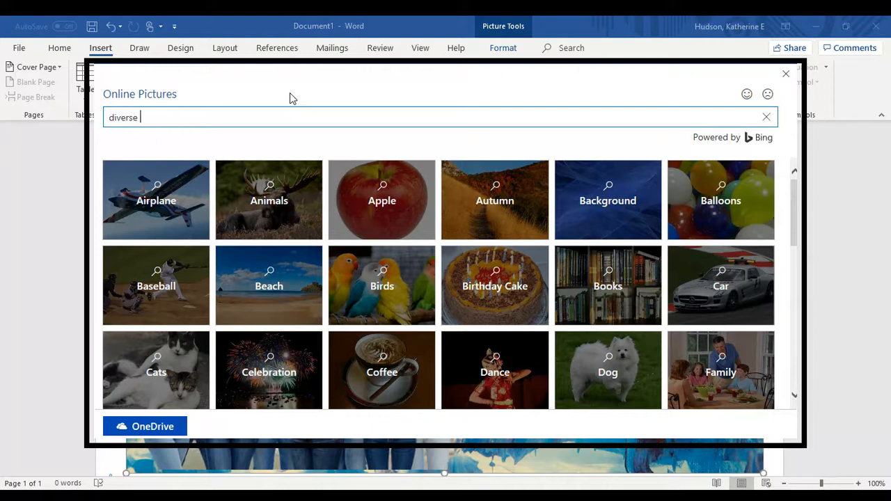
{"action": "type", "text": "kids"}
{"action": "key", "text": "Return"}
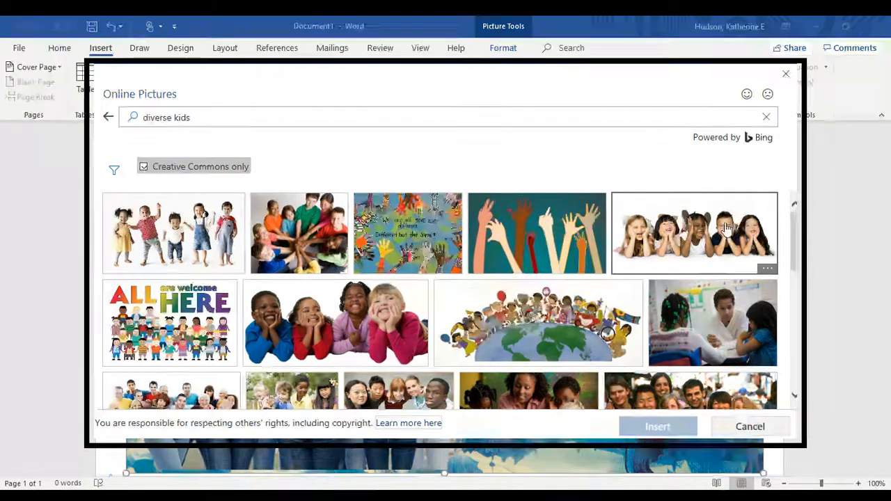
{"action": "scroll", "coordinate": [376, 333], "scroll_direction": "down", "scroll_amount": 1}
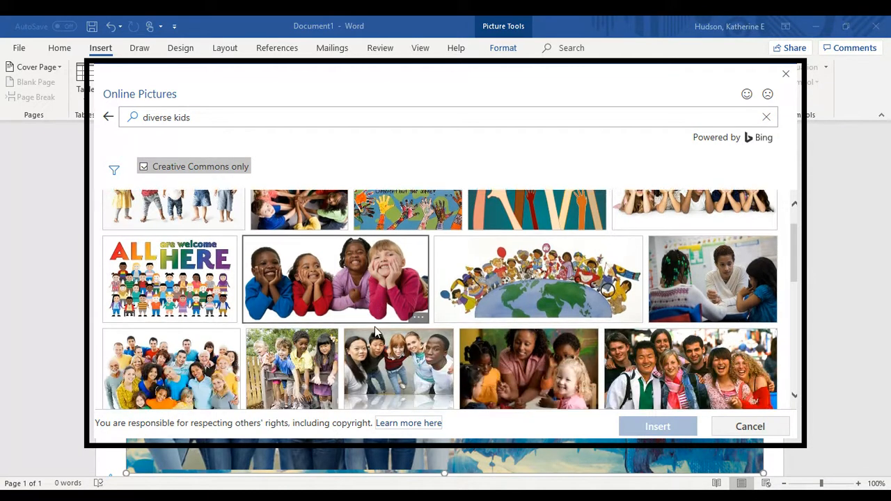
{"action": "left_click", "coordinate": [370, 297]}
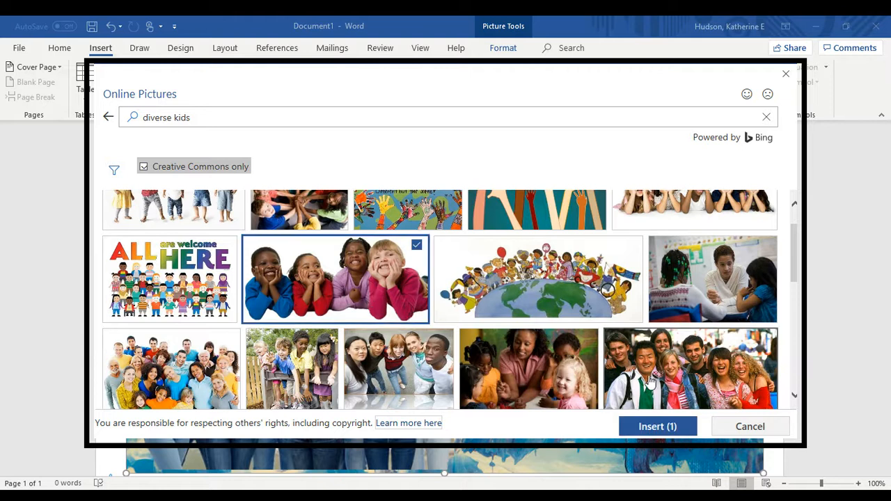
{"action": "left_click", "coordinate": [654, 427]}
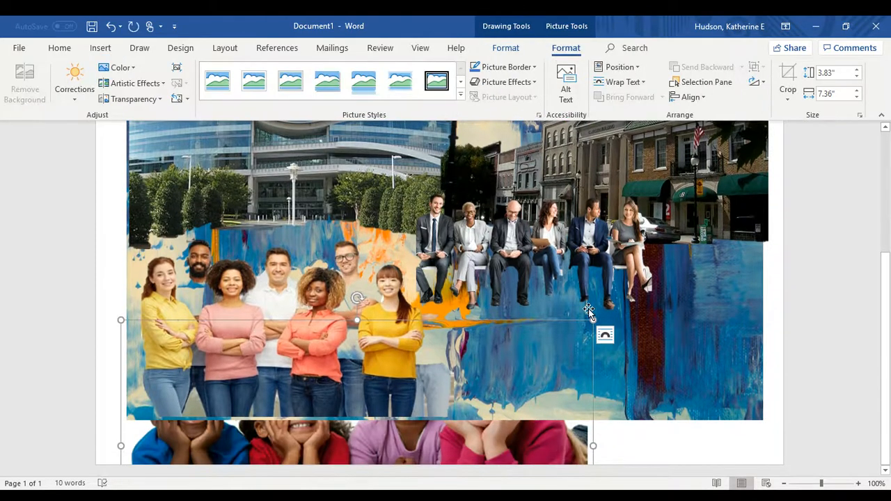
Make the children photo float over the collage with text wrapping and move it right
{"action": "left_click", "coordinate": [605, 334]}
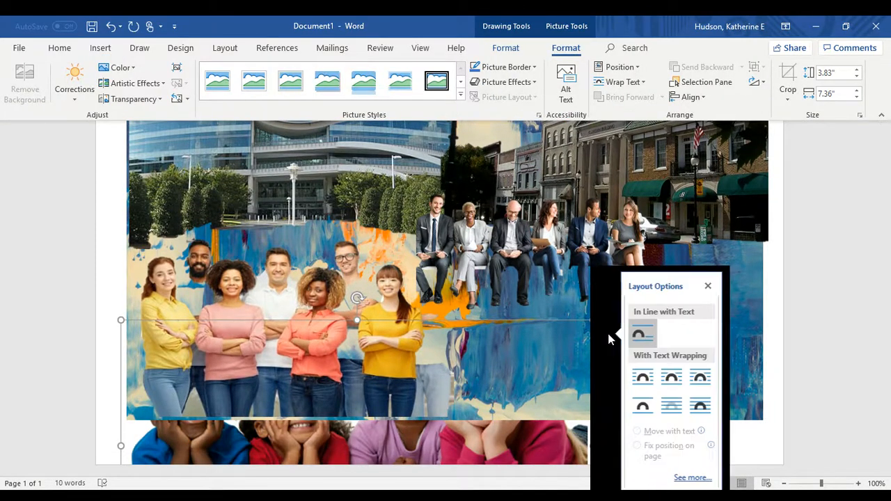
{"action": "left_click", "coordinate": [646, 374]}
{"action": "left_click_drag", "start_coordinate": [437, 327], "coordinate": [632, 327]}
Delete the licence caption and shrink the children photo into the lower-right corner
{"action": "left_click", "coordinate": [532, 418]}
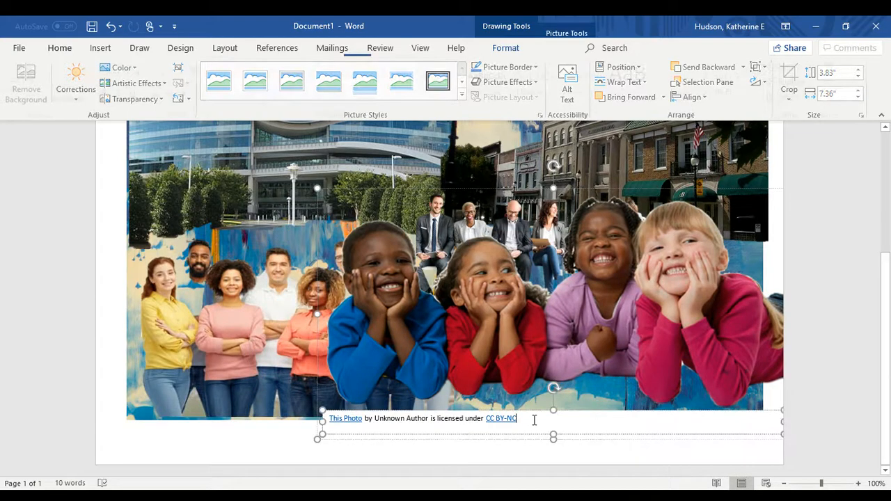
{"action": "left_click_drag", "start_coordinate": [532, 418], "coordinate": [435, 415]}
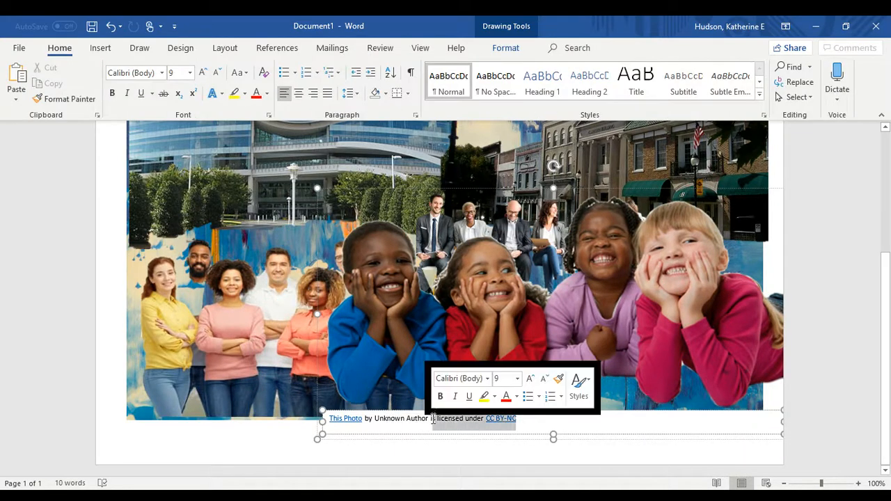
{"action": "left_click", "coordinate": [432, 411]}
{"action": "key", "text": "Delete"}
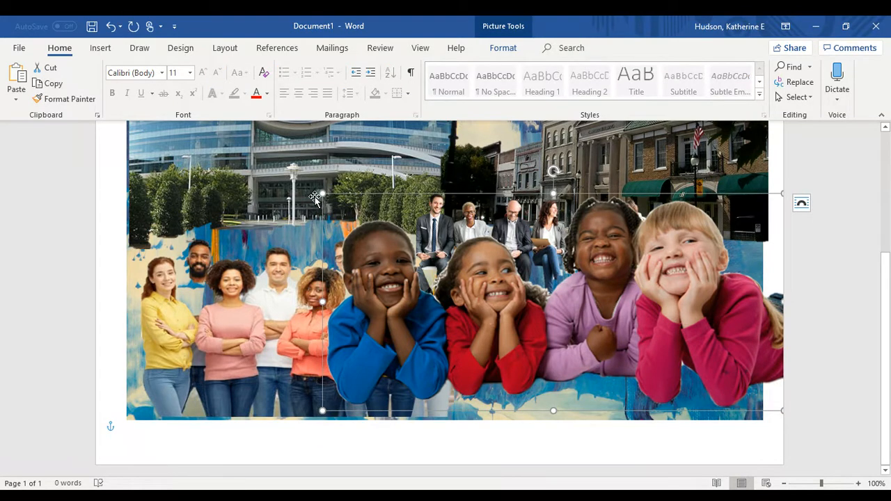
{"action": "left_click_drag", "start_coordinate": [322, 193], "coordinate": [460, 257]}
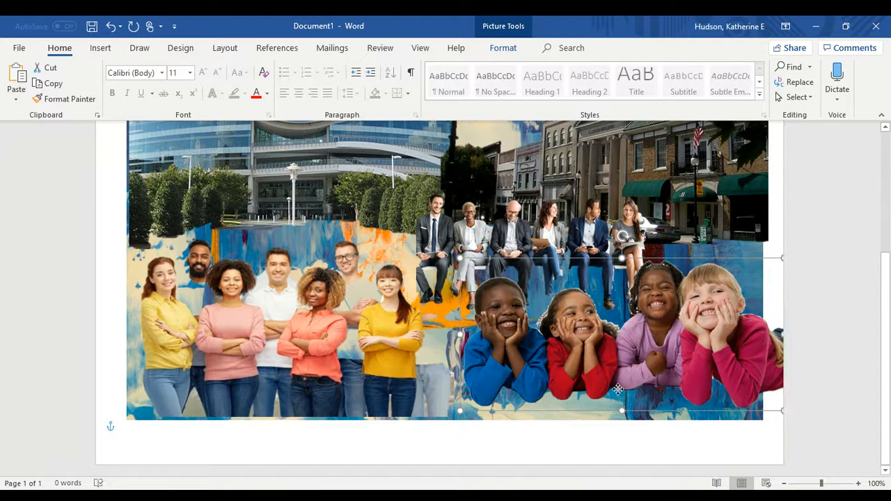
{"action": "left_click_drag", "start_coordinate": [631, 384], "coordinate": [610, 399]}
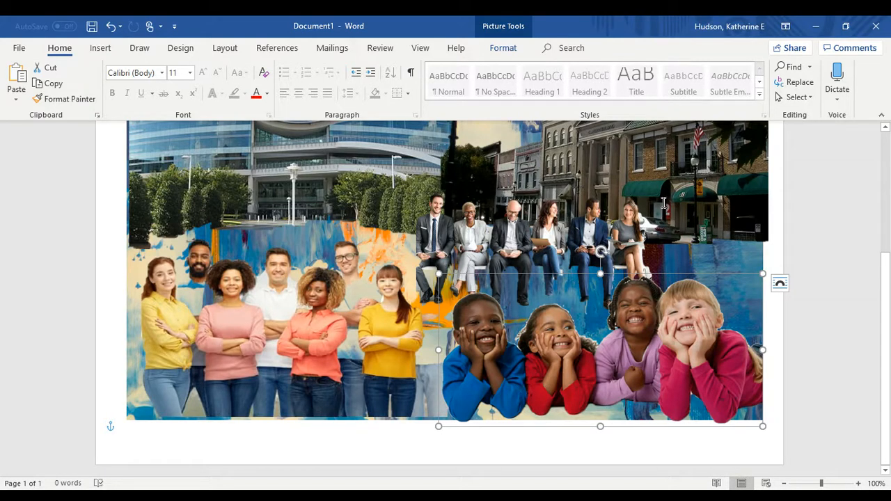
Switch to One Page view and lift the building, town street and seated businesspeople photos slightly
{"action": "left_click", "coordinate": [422, 50]}
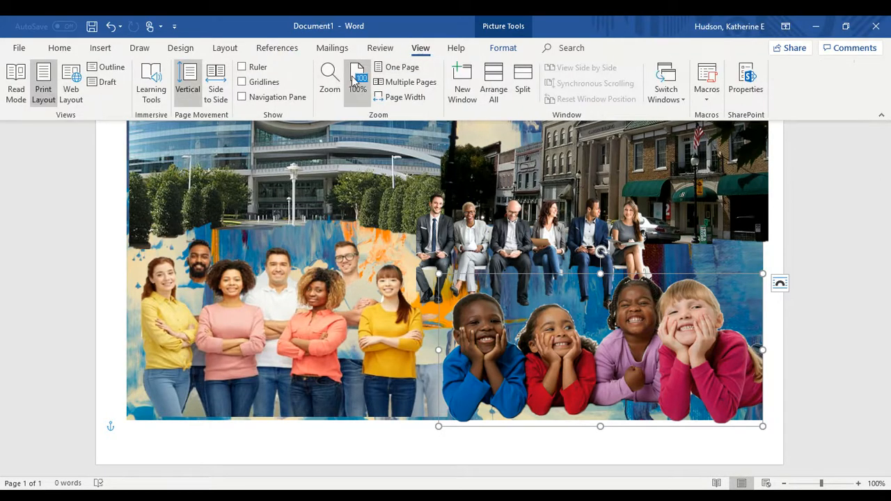
{"action": "left_click", "coordinate": [400, 69]}
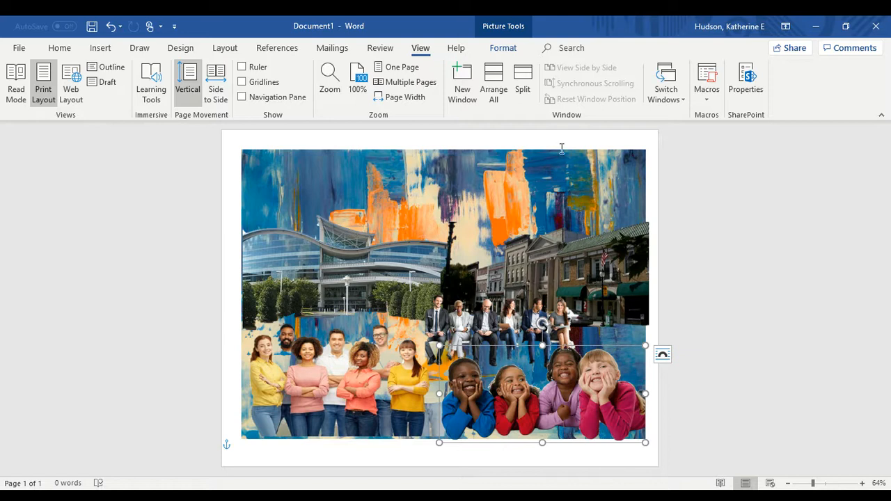
{"action": "left_click_drag", "start_coordinate": [339, 263], "coordinate": [336, 249]}
{"action": "left_click_drag", "start_coordinate": [507, 259], "coordinate": [497, 251]}
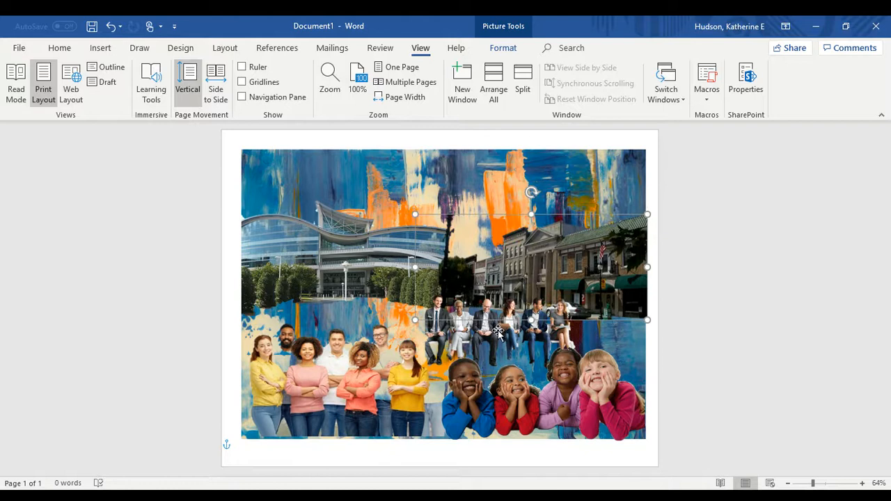
{"action": "left_click_drag", "start_coordinate": [494, 330], "coordinate": [494, 323]}
Preview the collage with nothing selected, then select the standing group photo
{"action": "left_click", "coordinate": [579, 381]}
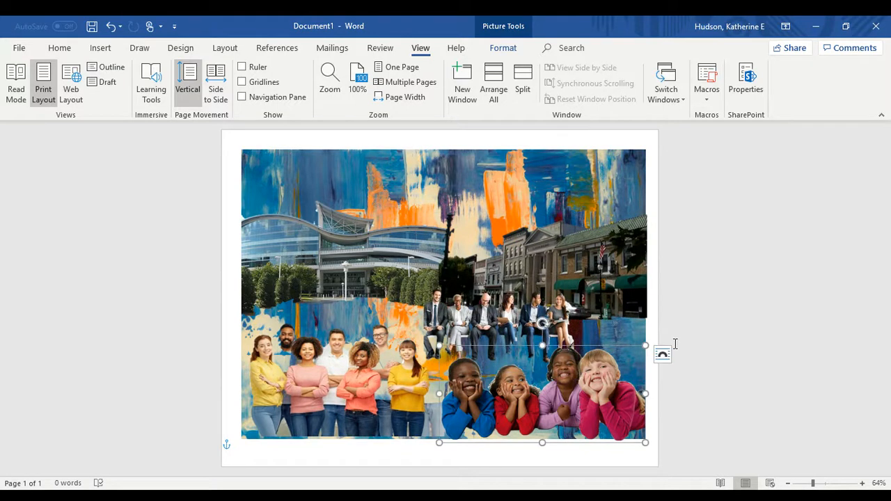
{"action": "left_click", "coordinate": [768, 317]}
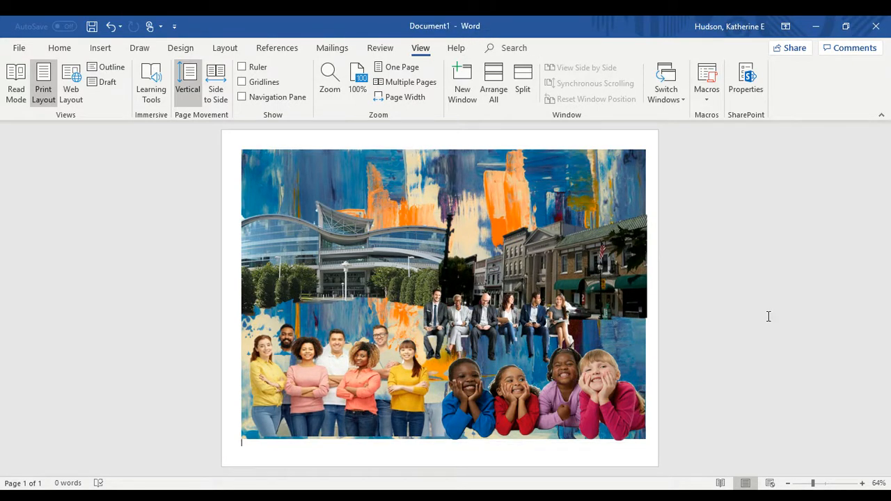
{"action": "left_click", "coordinate": [393, 381]}
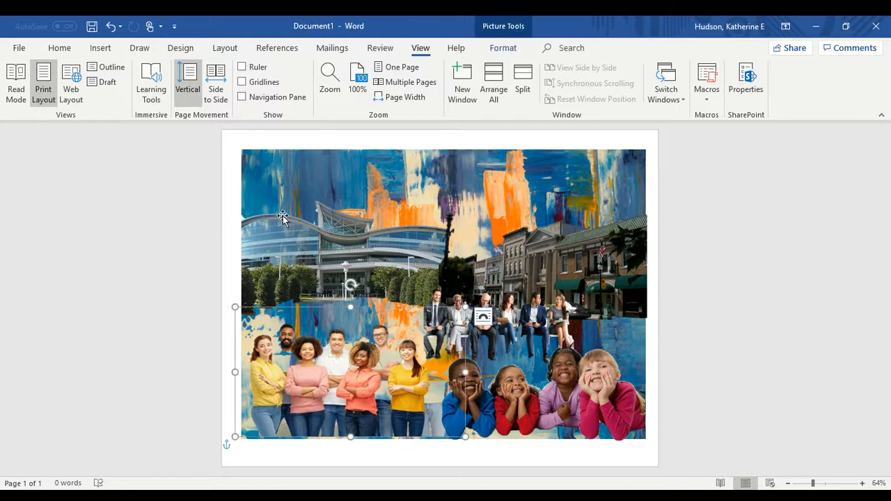